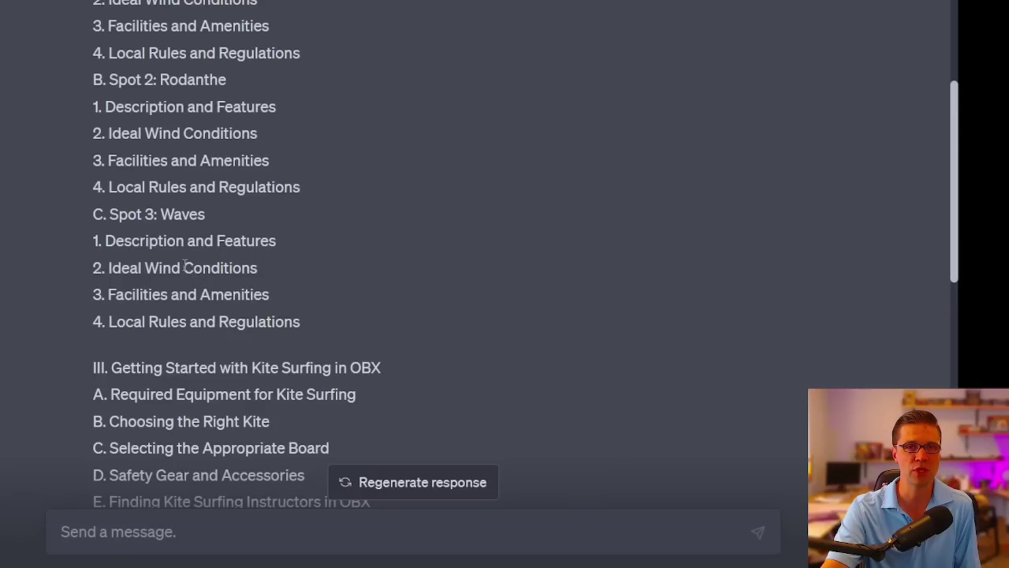
scroll(201, 292, "up", 1)
left_click_drag(117, 301, 177, 302)
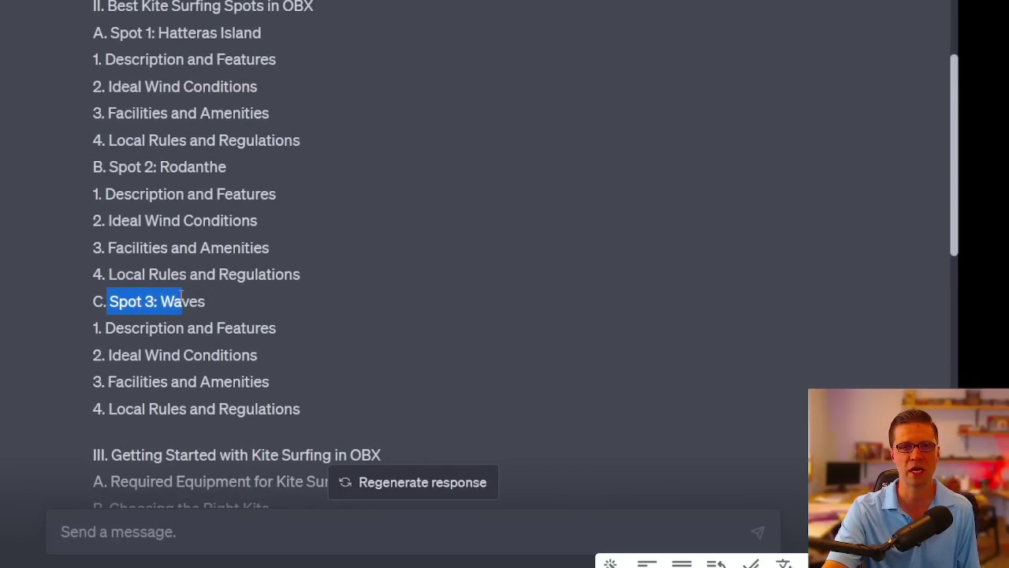
left_click(99, 326)
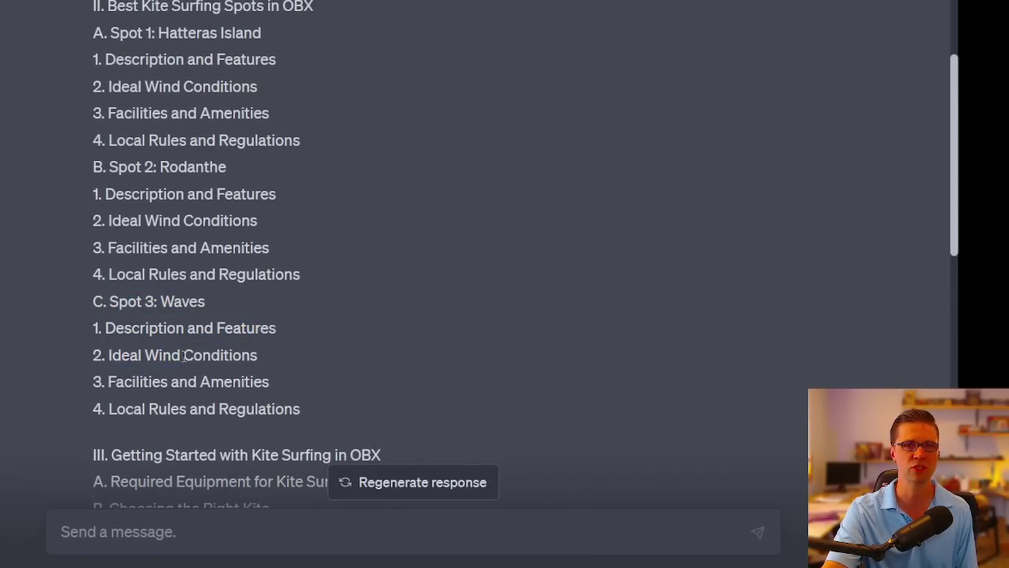
Copy the kite surfing content plan prompt from the conversation and paste it into the message field
scroll(209, 373, "up", 4)
left_click_drag(386, 85, 93, 24)
key("ctrl+c")
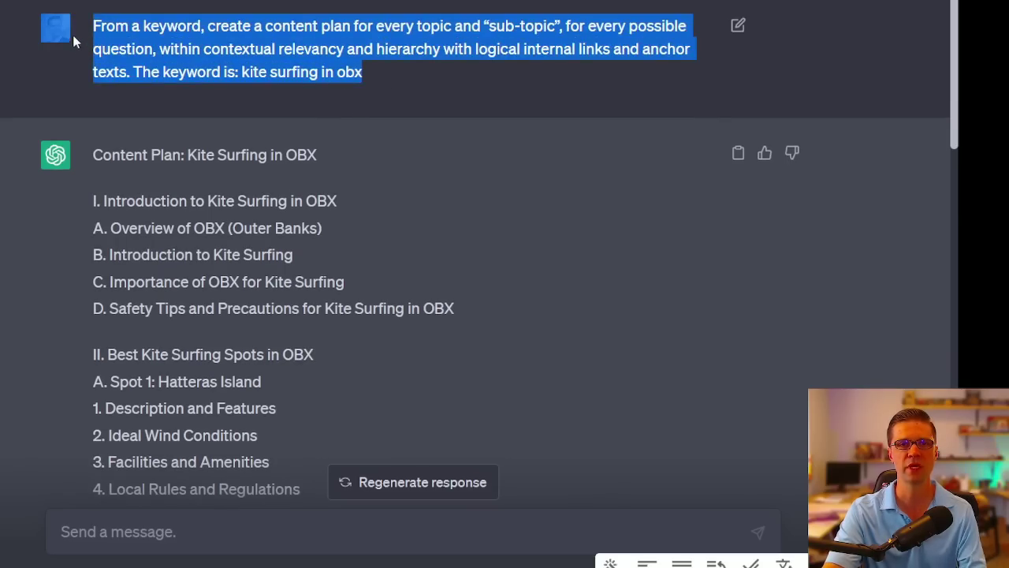
left_click(197, 533)
key("ctrl+v")
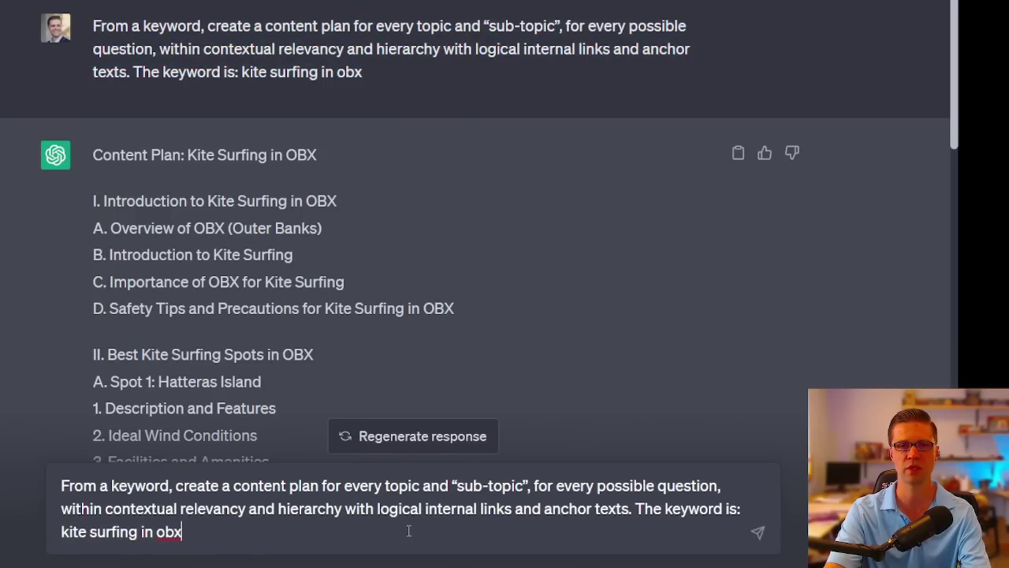
Replace the keyword at the end of the pasted prompt with "golden retrievers" and send it
key("shift+Left")
key("shift+Left")
key("shift+Left")
key("shift+Left")
key("shift+Left")
key("shift+Left")
key("shift+Left")
key("shift+Left")
key("shift+Left")
key("shift+Left")
key("shift+Left")
key("shift+Left")
key("shift+Left")
key("shift+Left")
key("shift+Left")
key("shift+Left")
key("shift+Left")
key("shift+Left")
key("shift+Right")
key("shift+Right")
key("shift+Right")
key("shift+Right")
key("shift+Right")
key("shift+Right")
key("shift+Right")
key("shift+Right")
key("shift+Right")
key("shift+Right")
key("shift+Right")
key("shift+Right")
key("shift+Right")
key("shift+Right")
key("shift+Right")
key("shift+Right")
key("shift+Right")
key("shift+Right")
key("shift+Left")
key("shift+Left")
key("shift+Left")
key("shift+Left")
key("shift+Left")
key("shift+Left")
key("shift+Left")
key("shift+Left")
key("shift+Left")
key("shift+Left")
key("shift+Left")
key("shift+Left")
key("shift+Left")
key("shift+Left")
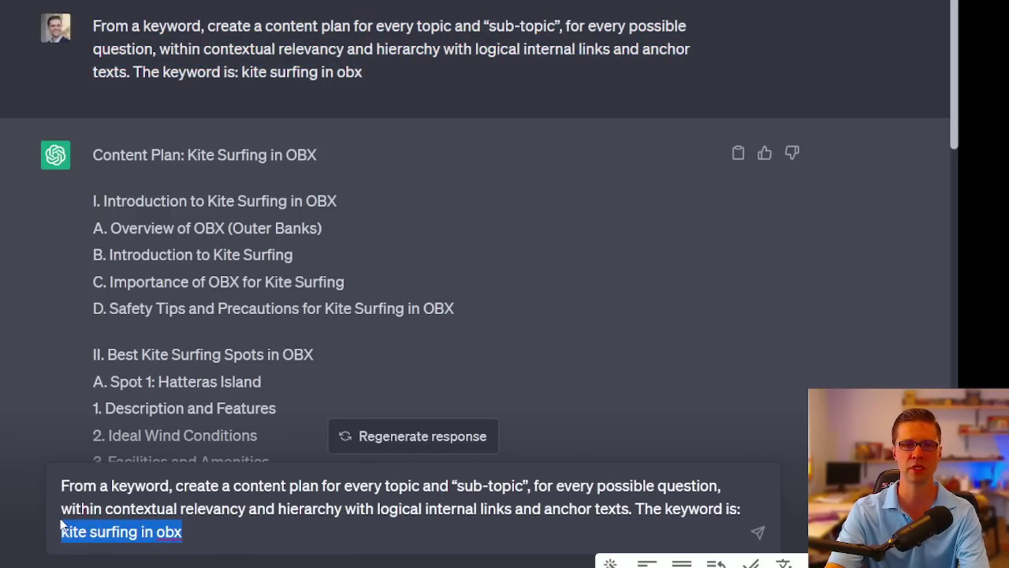
type("golden retriev")
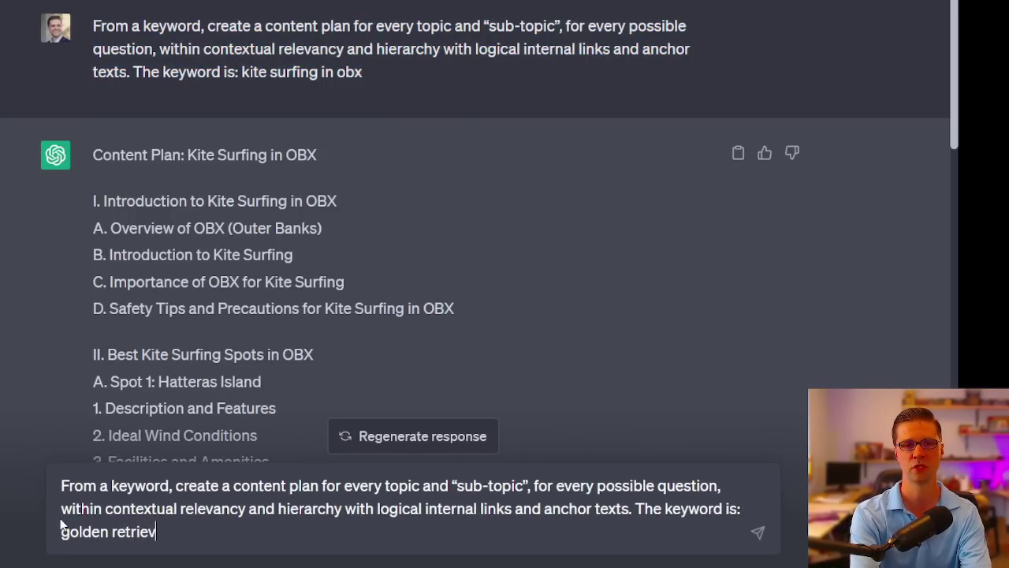
type("ers")
key("Return")
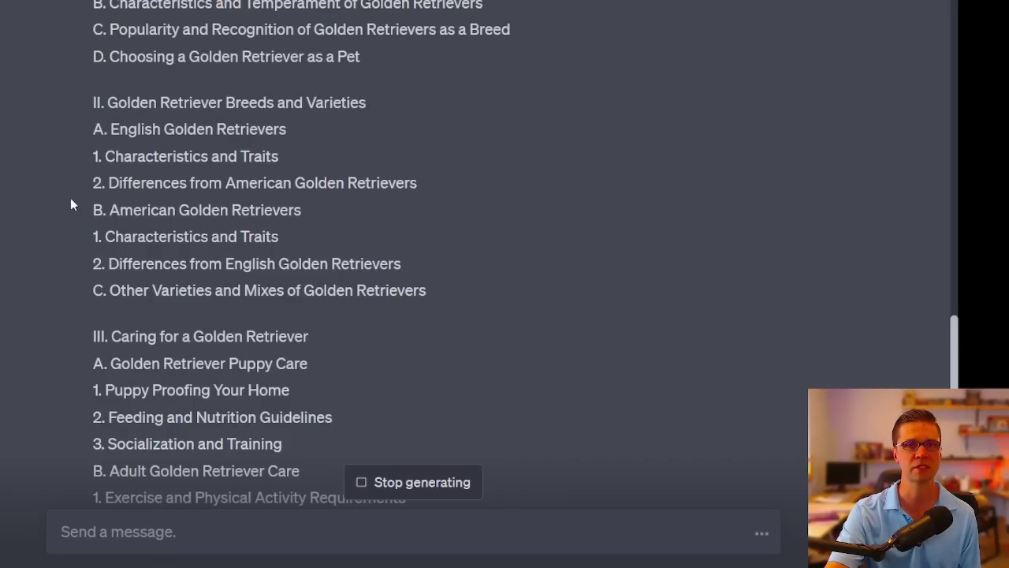
Review the golden retrievers content plan through its FAQs and closing note, and revisit the kite surfing plan above it
left_click_drag(110, 210, 268, 210)
left_click(210, 230)
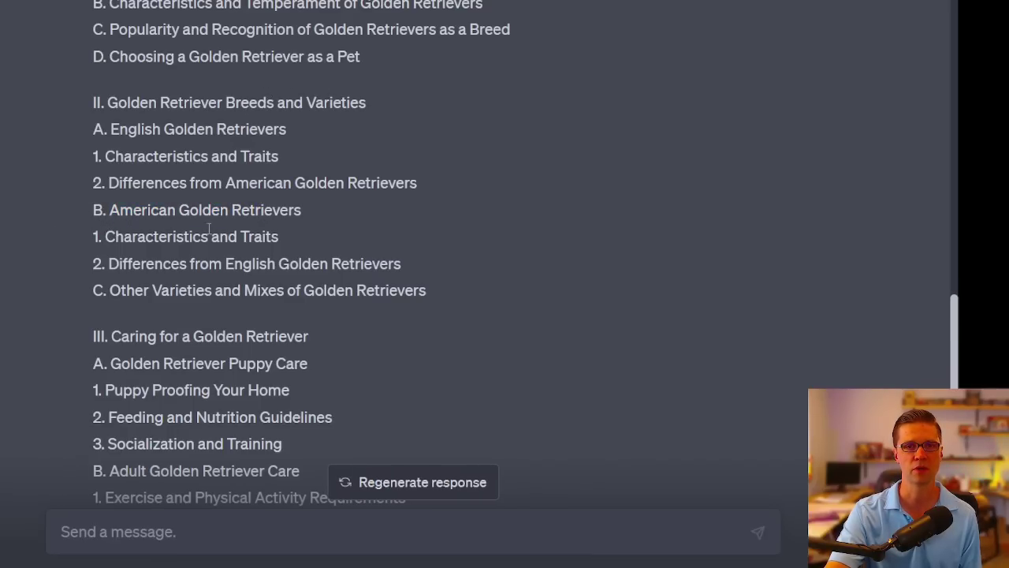
scroll(2, 225, "down", 2)
scroll(69, 197, "down", 1)
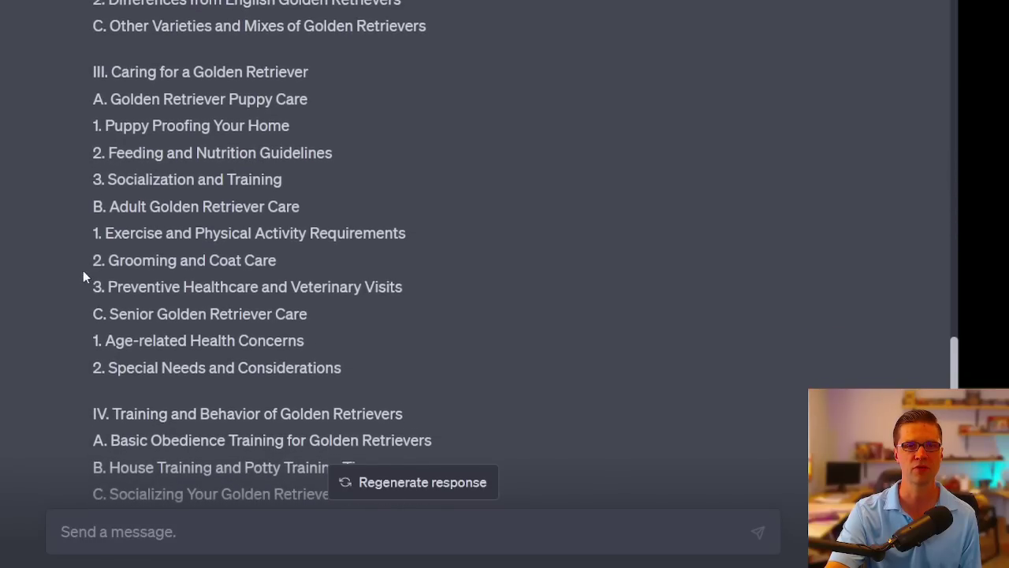
scroll(166, 257, "down", 2)
scroll(39, 384, "down", 2)
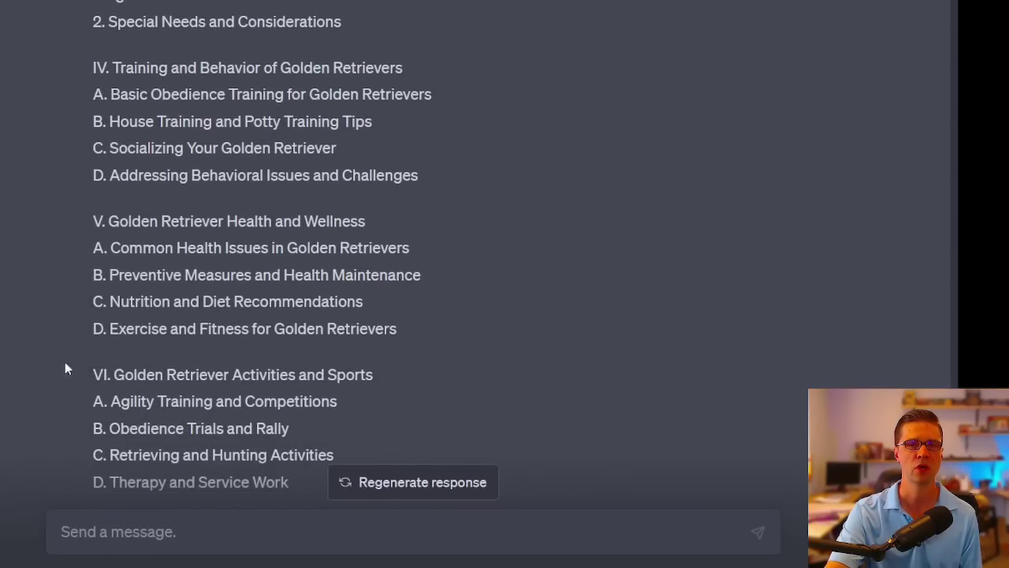
scroll(197, 270, "down", 2)
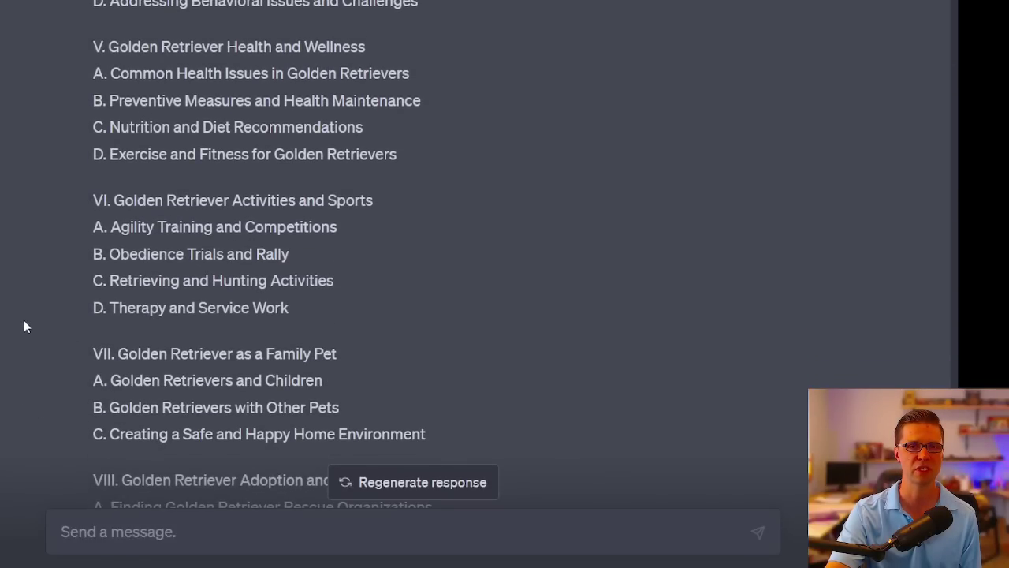
scroll(24, 327, "down", 1)
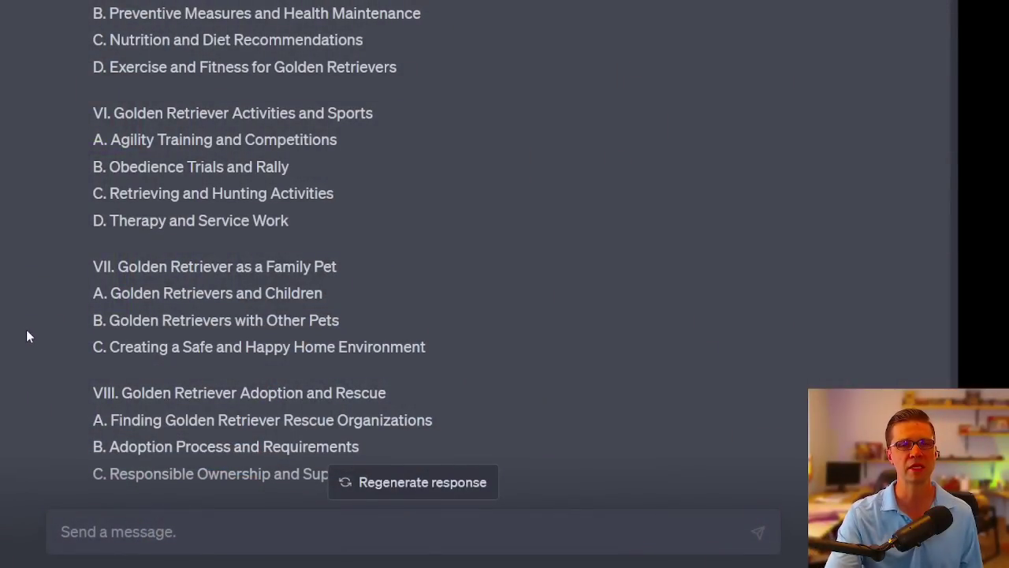
scroll(28, 337, "down", 3)
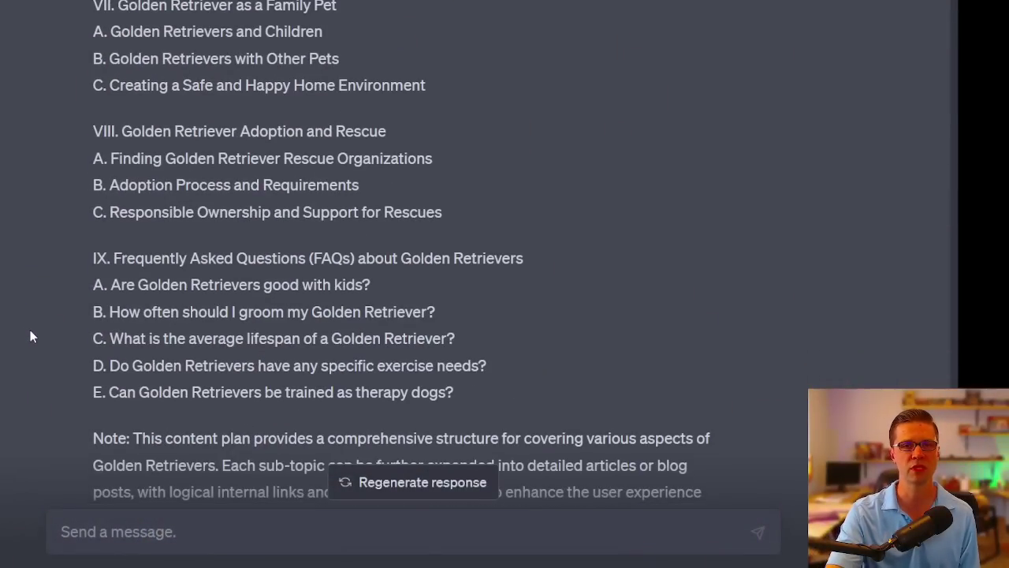
scroll(38, 331, "down", 2)
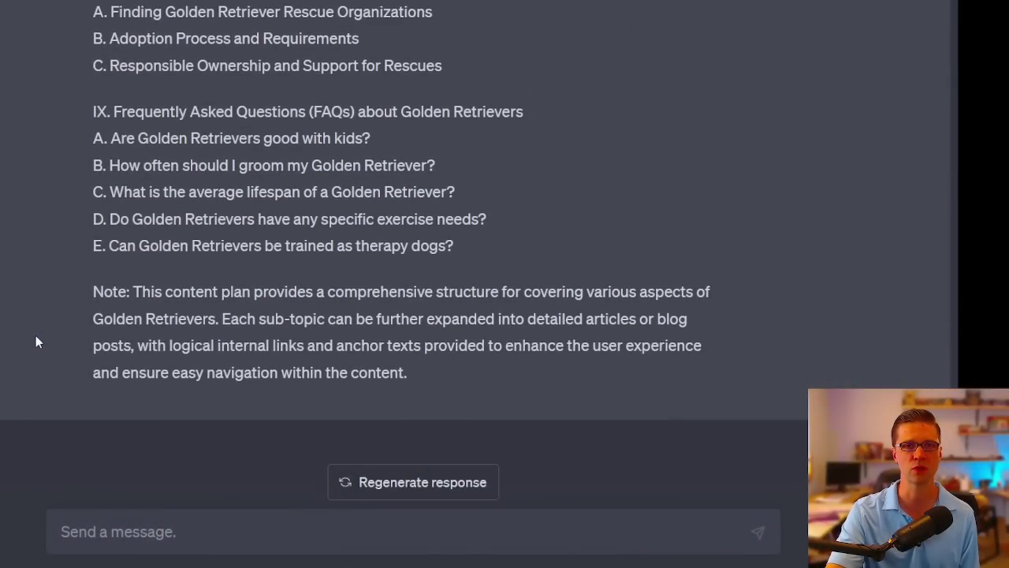
scroll(25, 349, "up", 5)
scroll(24, 349, "up", 5)
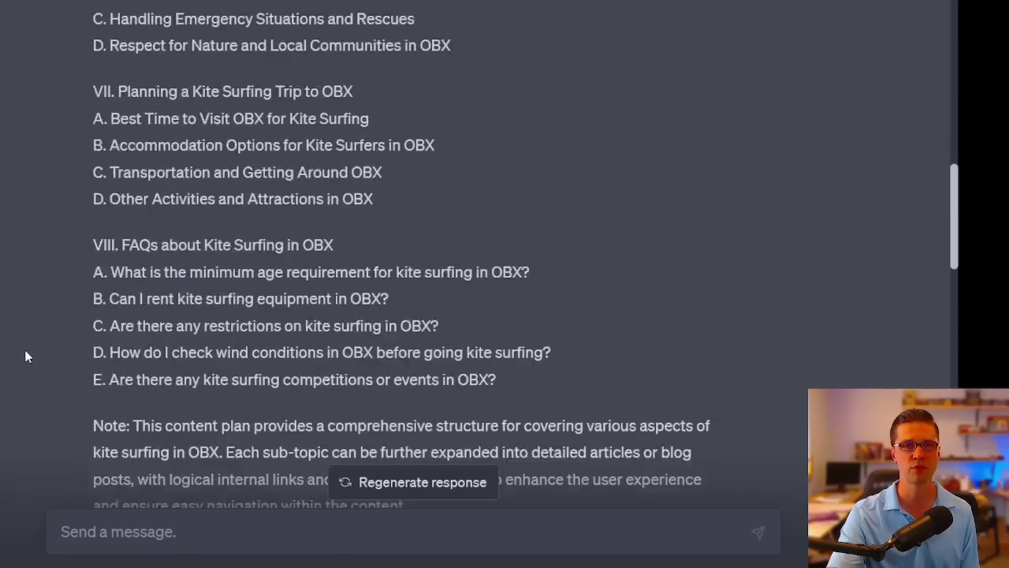
scroll(25, 349, "up", 15)
scroll(25, 349, "up", 1)
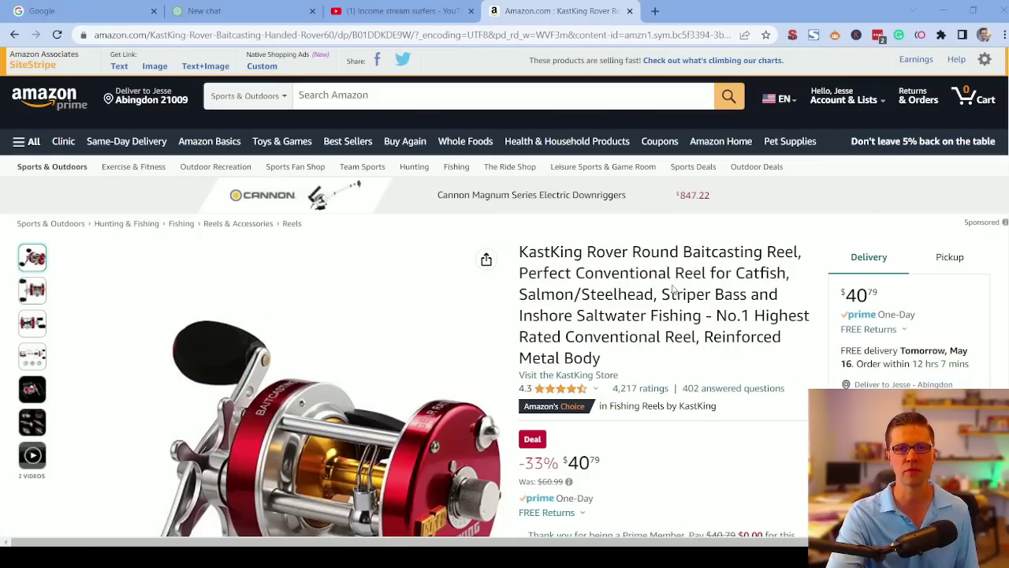
Select the "About this item" section with all its bullet points on the KastKing Rover reel's Amazon page
scroll(534, 371, "down", 2)
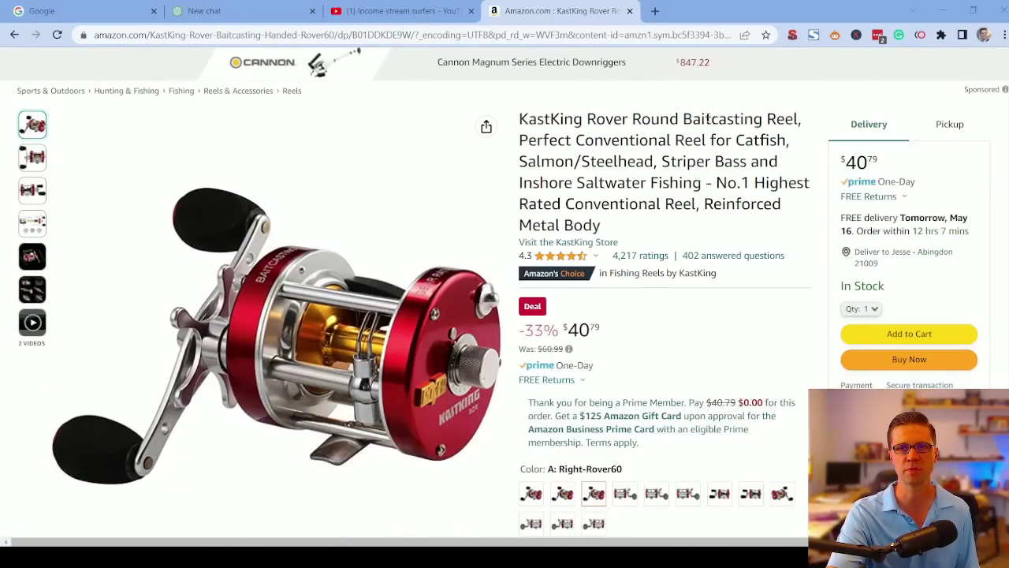
scroll(587, 303, "down", 8)
scroll(540, 193, "up", 3)
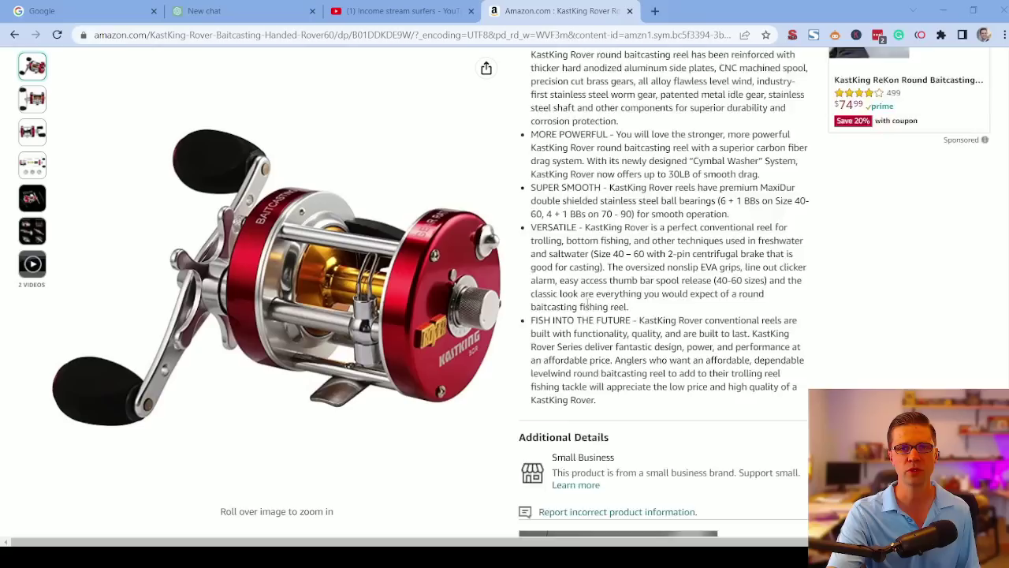
left_click_drag(532, 198, 639, 462)
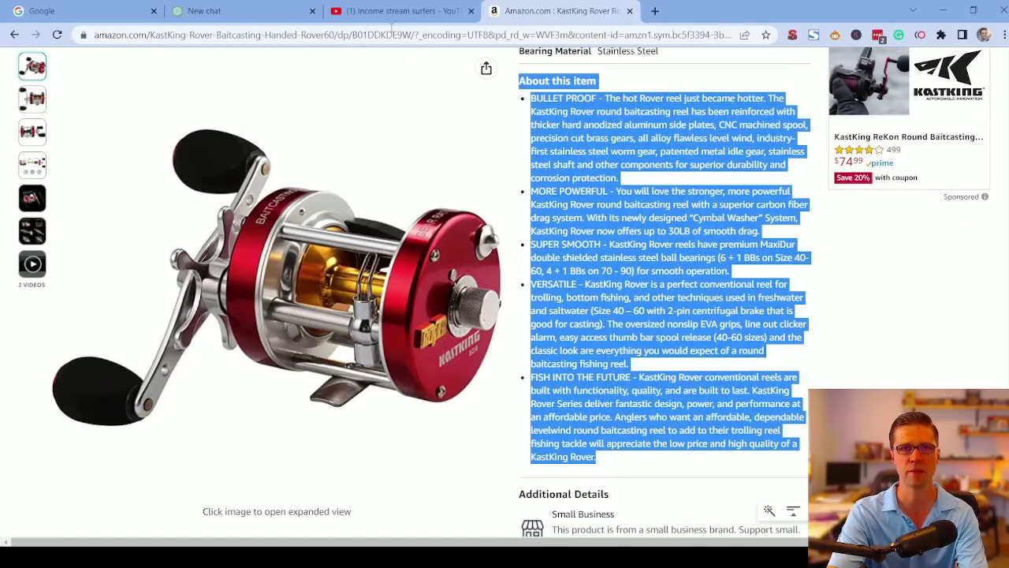
In ChatGPT, submit a prompt for 5 SEO keywords and LSIs based on the KastKing Rover product description and the copied bullet points
left_click(299, 11)
left_click(463, 489)
type("KastKing Rover conventional round baitcaster reels offer all of the necessary tools for trophy hunters to go after the big ones. Whether you are after giant catfish, carp, walleye or trolling offshore for large saltwater species, or wreck fishing for bottom feeders, KastKing Rover is the perfect reel to conquer the beasts of the deep.")
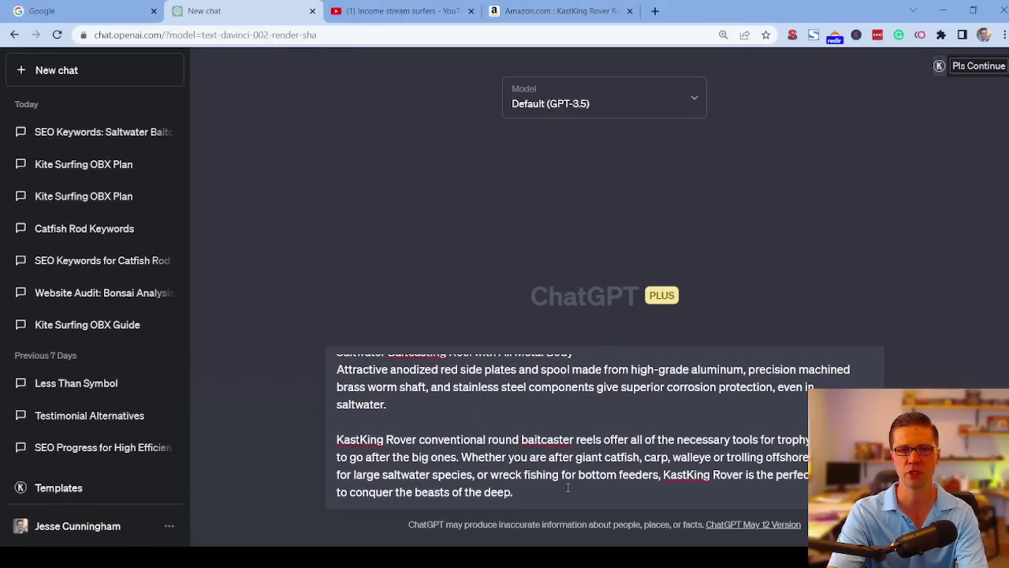
key("shift+Return")
key("ctrl+v")
scroll(540, 418, "up", 10)
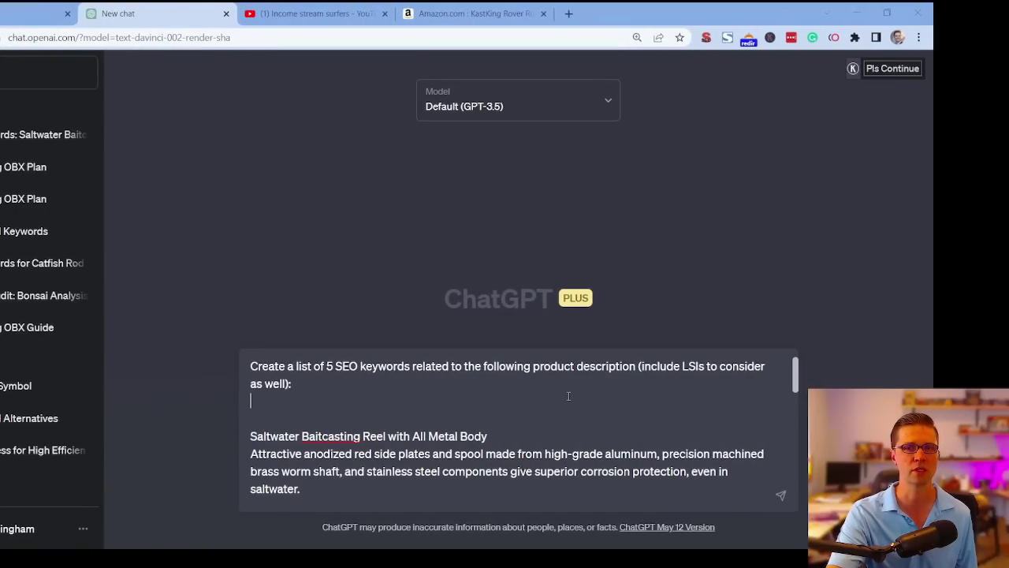
key("Return")
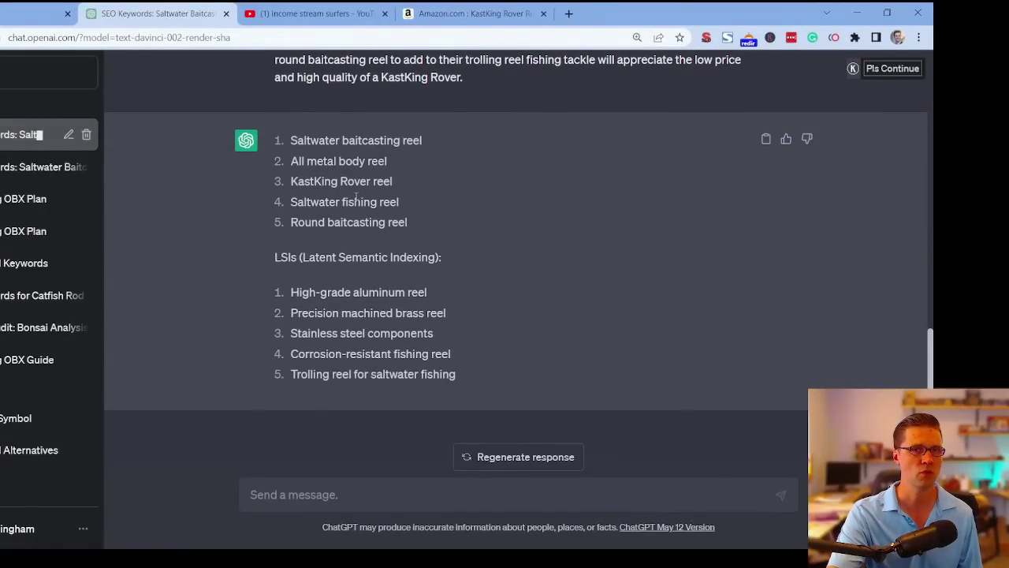
Review the generated SEO keywords and LSI terms for the reel together with the submitted prompt
left_click(289, 139)
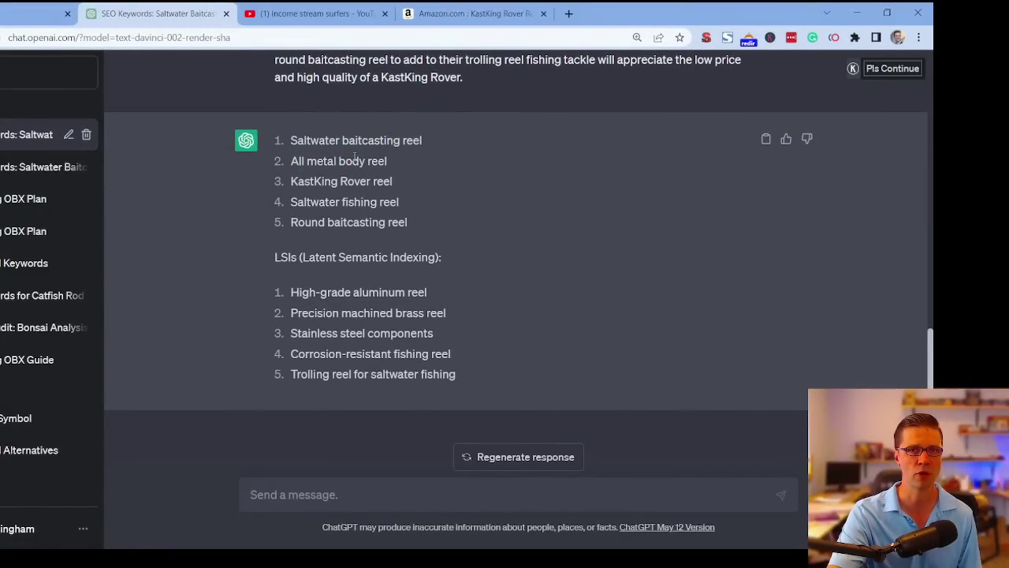
left_click(309, 292)
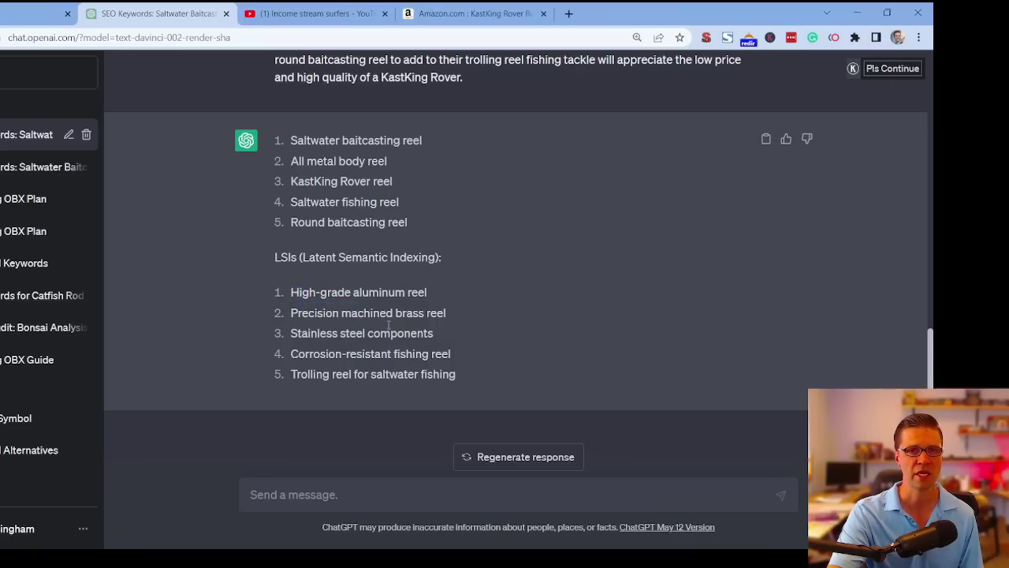
scroll(463, 355, "up", 15)
scroll(463, 354, "down", 15)
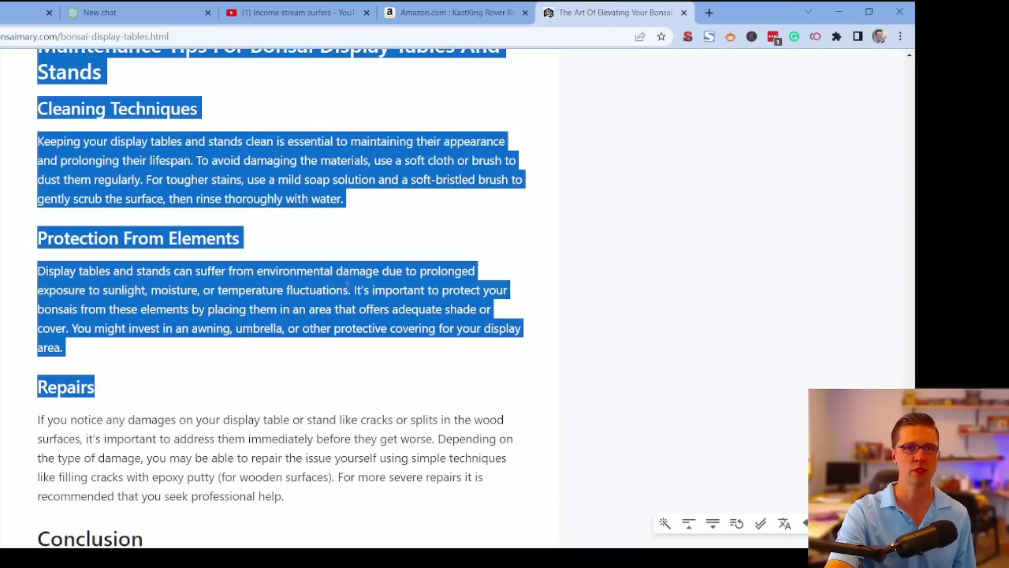
Look through the sections of the bonsai display tables article on the Bonsai Mary website
left_click(347, 287)
scroll(347, 286, "up", 20)
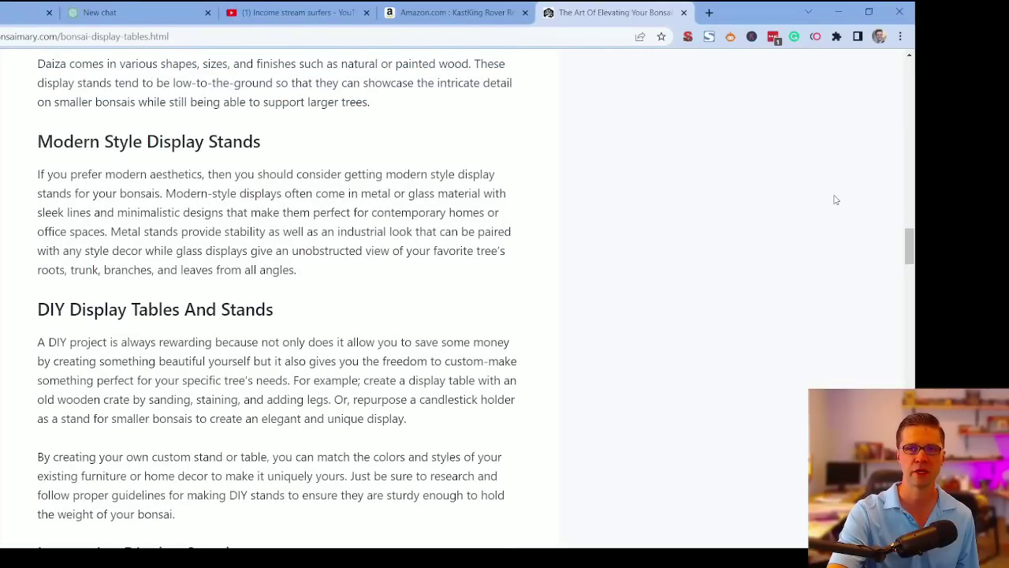
left_click_drag(909, 258, 909, 75)
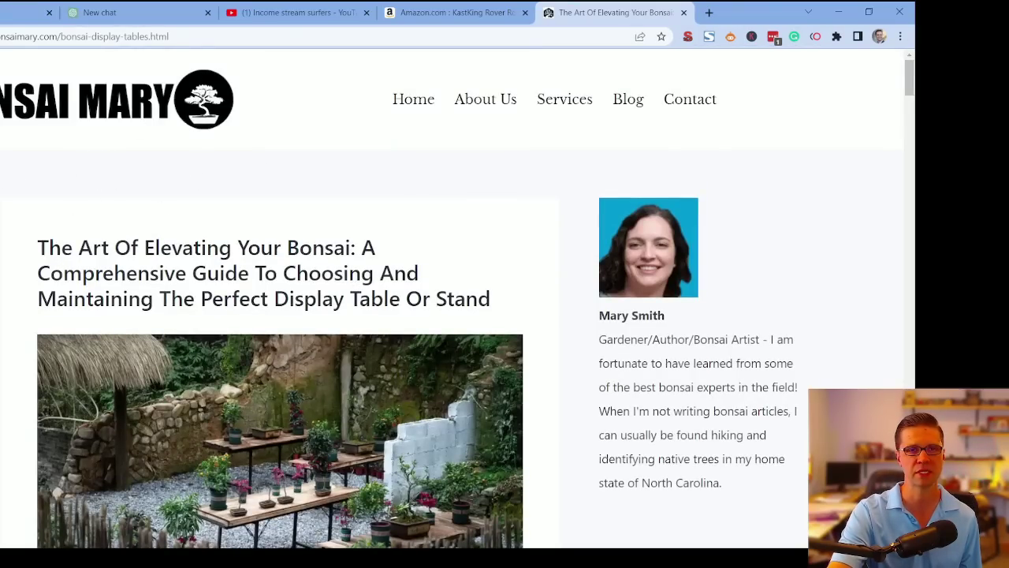
scroll(458, 300, "down", 15)
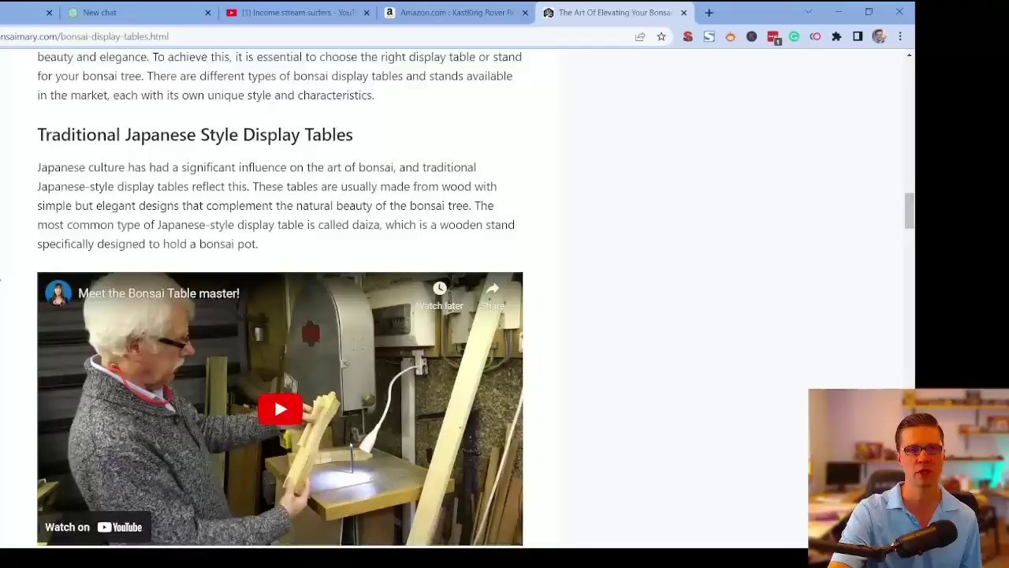
scroll(4, 283, "down", 20)
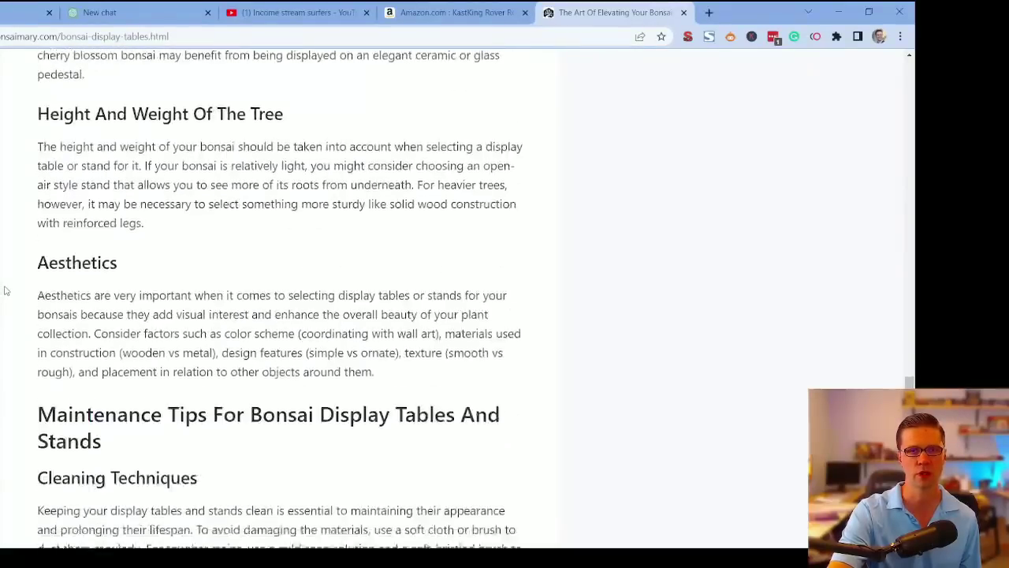
scroll(4, 290, "down", 12)
scroll(4, 294, "up", 18)
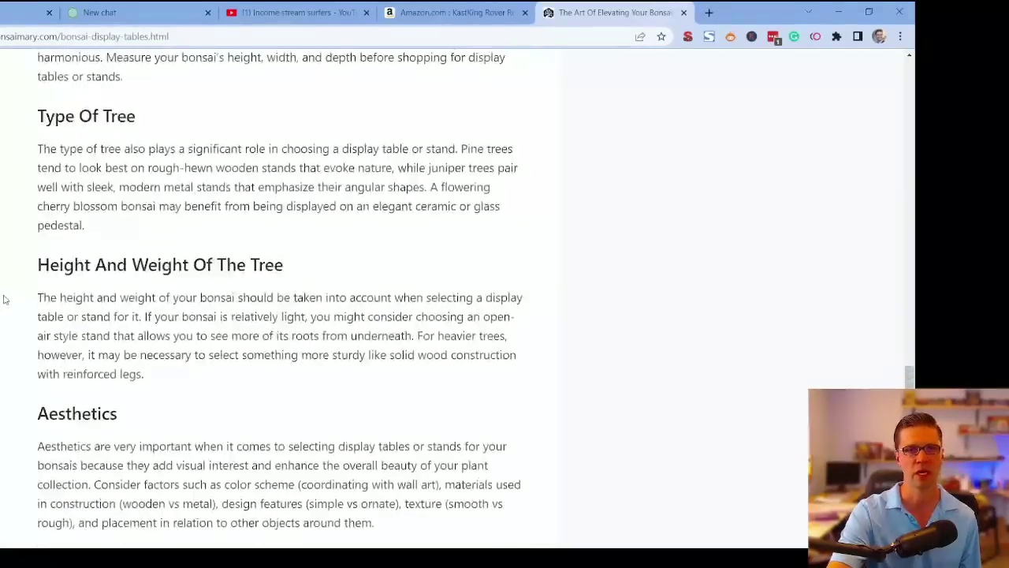
scroll(4, 299, "up", 20)
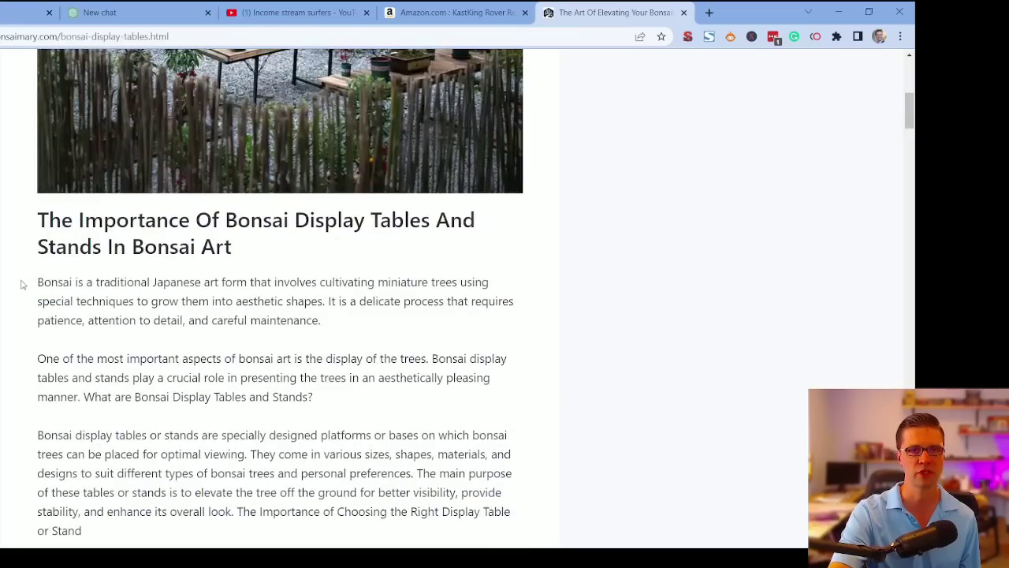
Copy the bonsai article text into a new ChatGPT message below a prompt for a one-paragraph, three-sentence paraphrase for an 18 y/o without jargon knowledge
left_click_drag(36, 227, 529, 113)
left_click(142, 13)
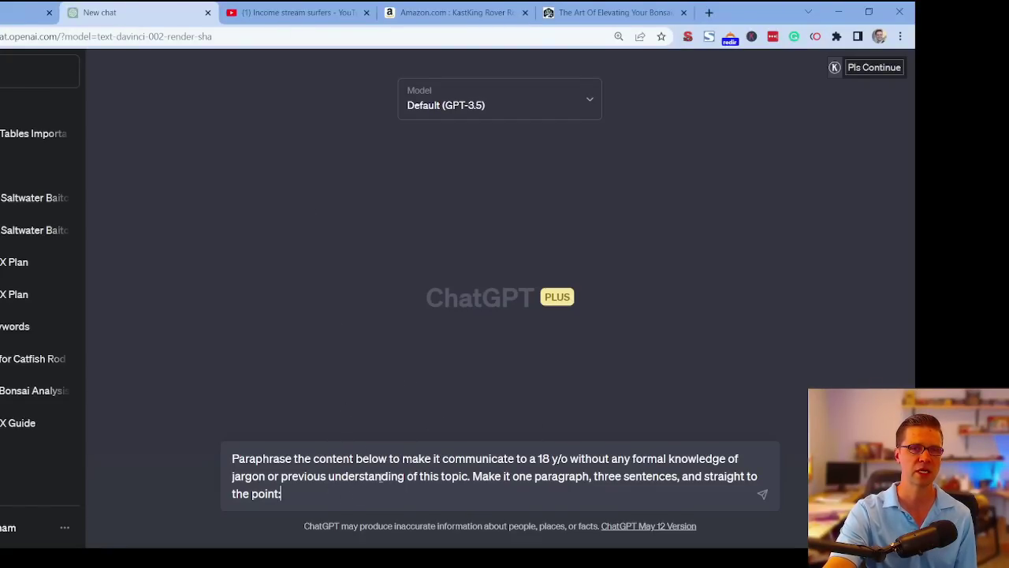
left_click_drag(539, 458, 569, 458)
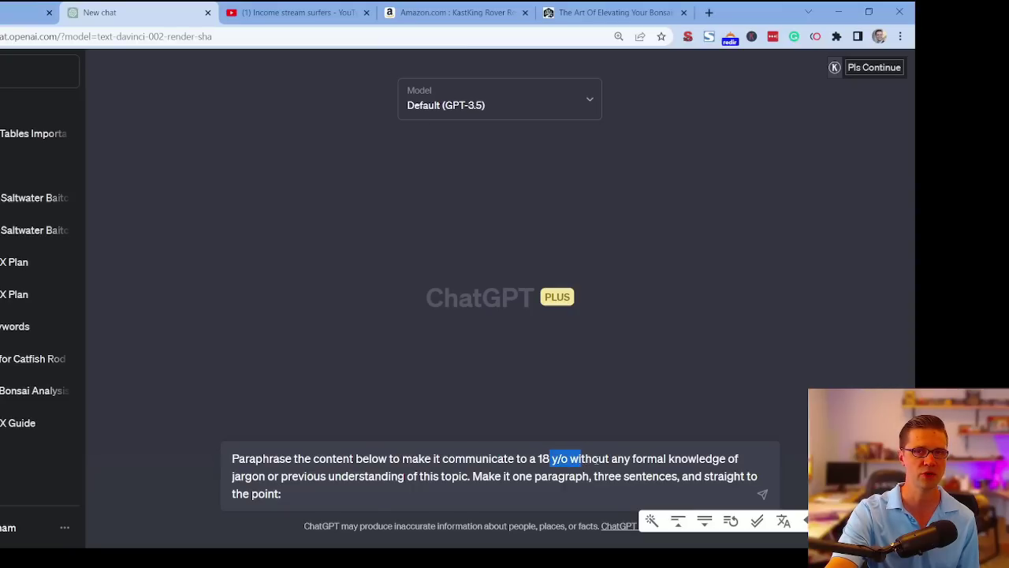
left_click(609, 458)
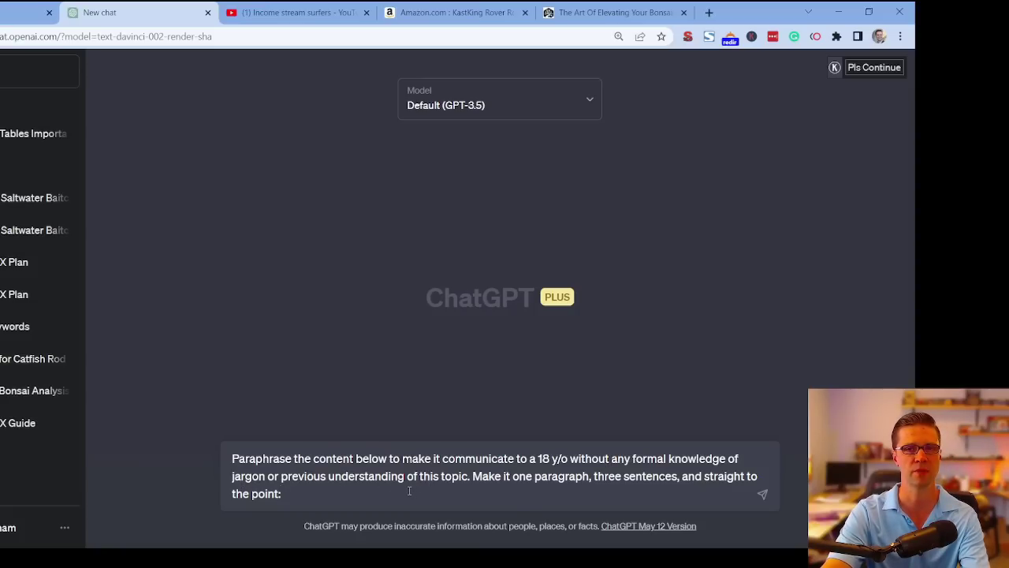
key("shift+Return")
key("shift+Return")
key("ctrl+v")
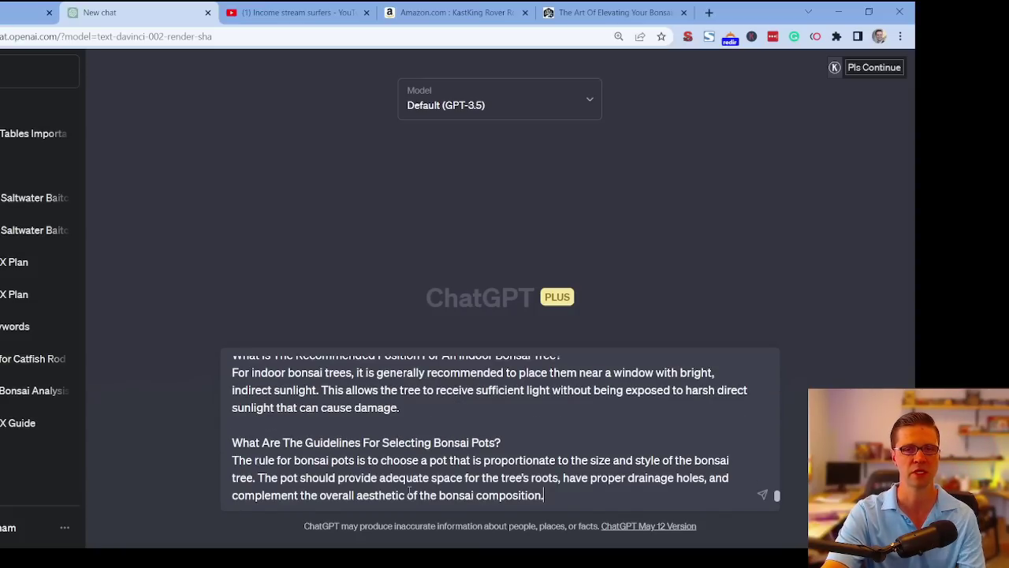
Submit the paraphrase prompt with the pasted bonsai article text and follow the generated paragraph
key("Return")
scroll(372, 345, "down", 20)
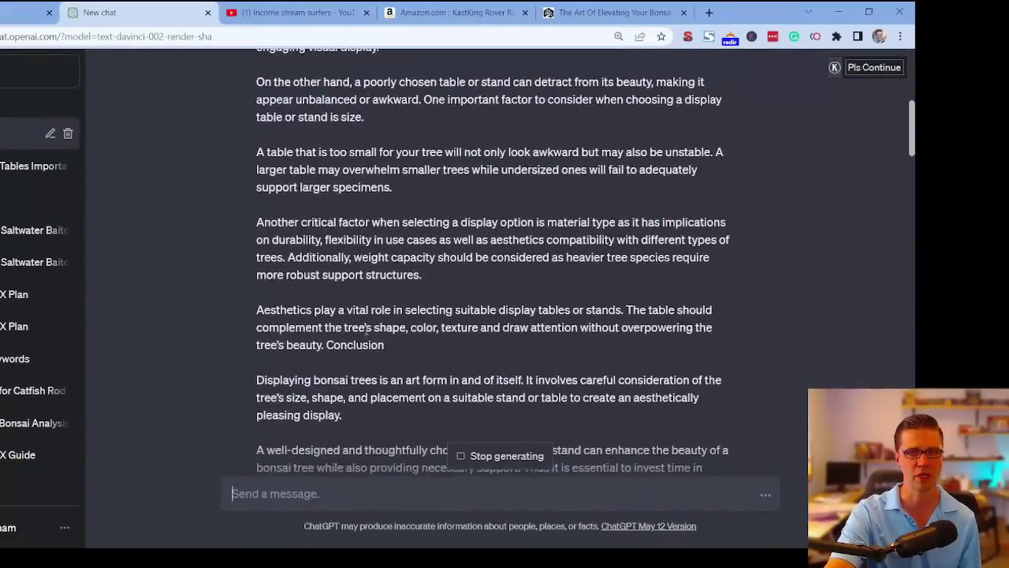
scroll(353, 272, "down", 4)
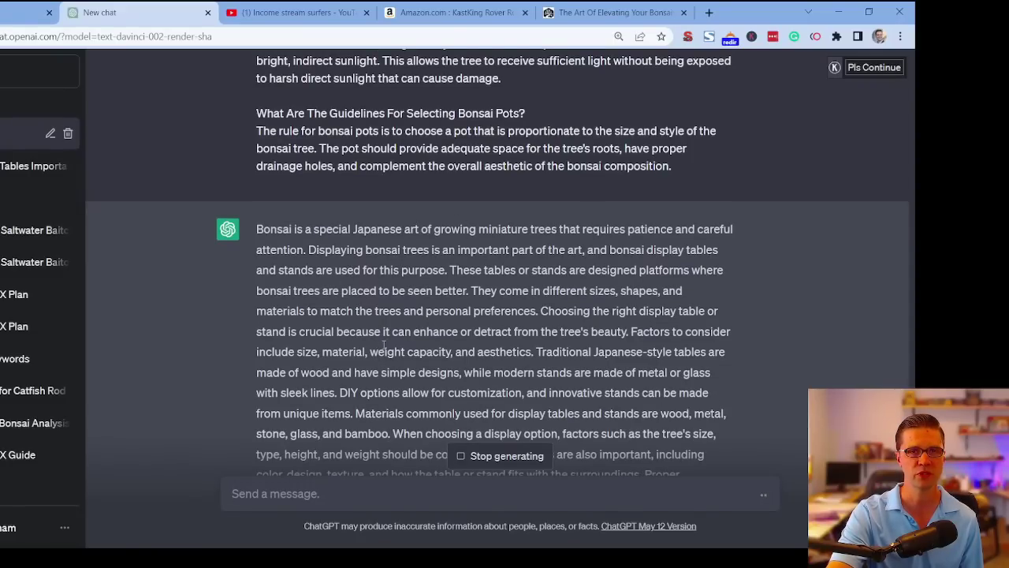
scroll(384, 344, "down", 2)
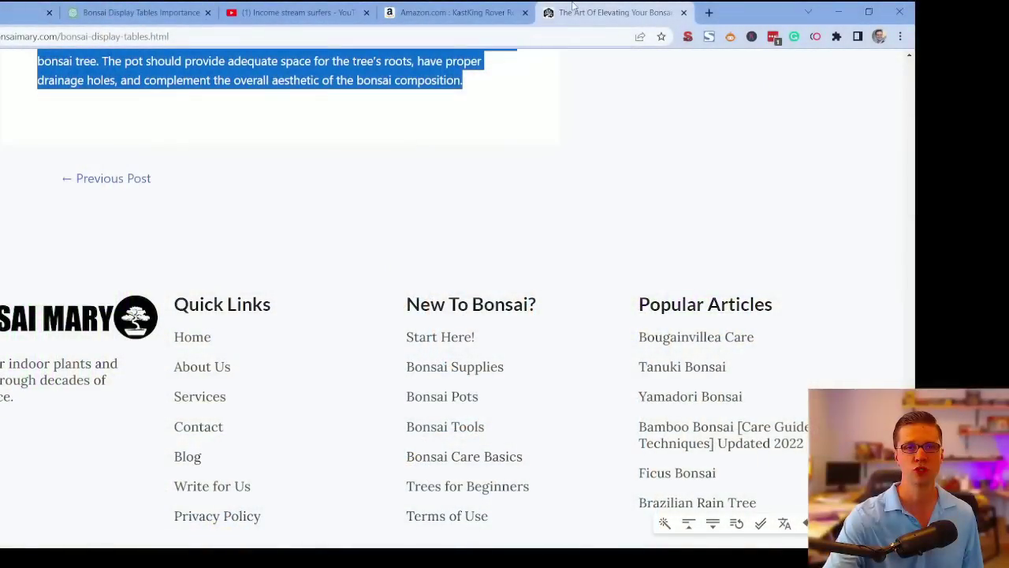
Examine the Bonsai Mary article's title and its opening paragraphs under the heading on the importance of display tables and stands
scroll(501, 297, "up", 4)
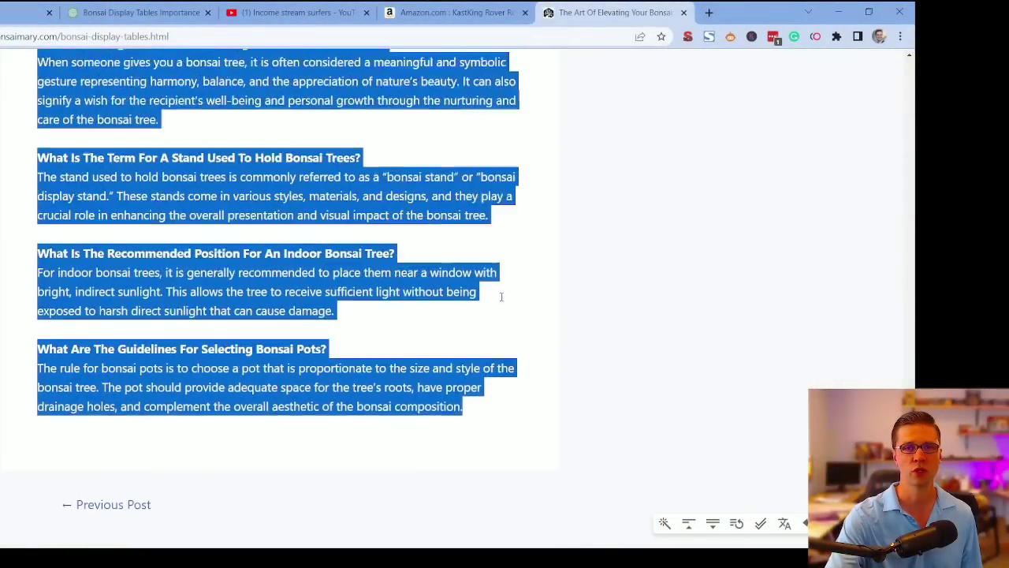
scroll(501, 297, "up", 15)
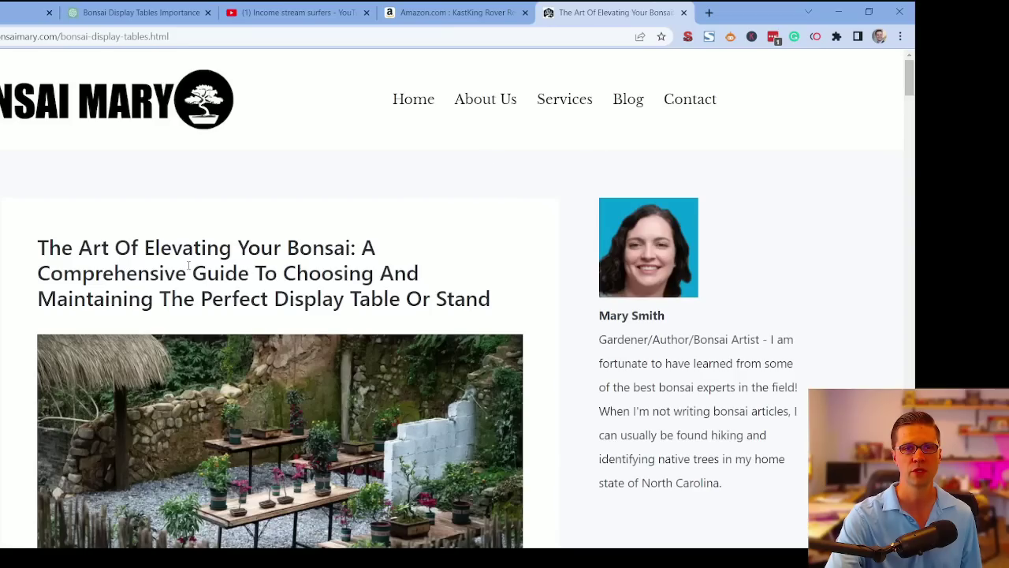
scroll(189, 265, "down", 7)
left_click_drag(45, 215, 206, 462)
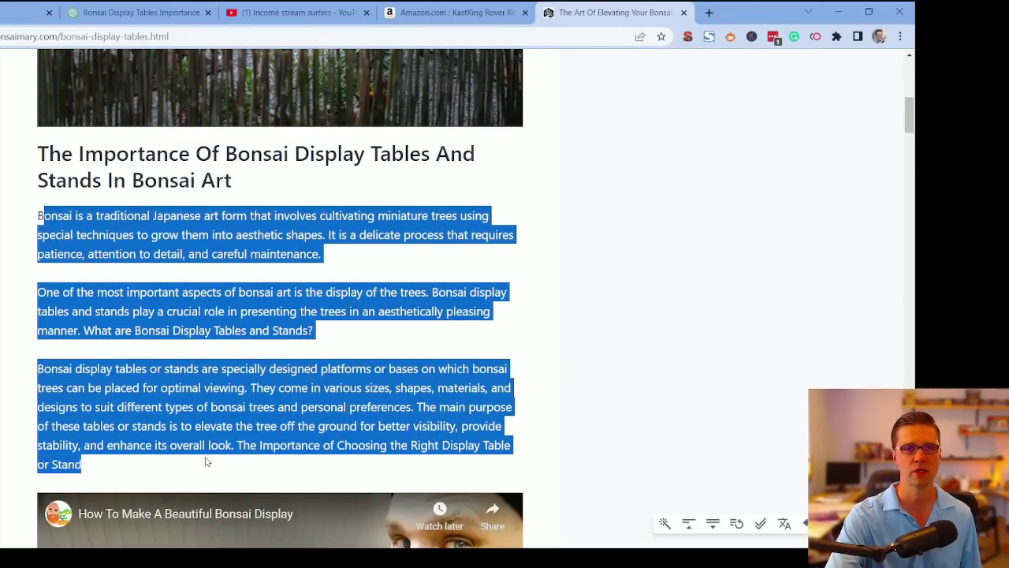
left_click(204, 445)
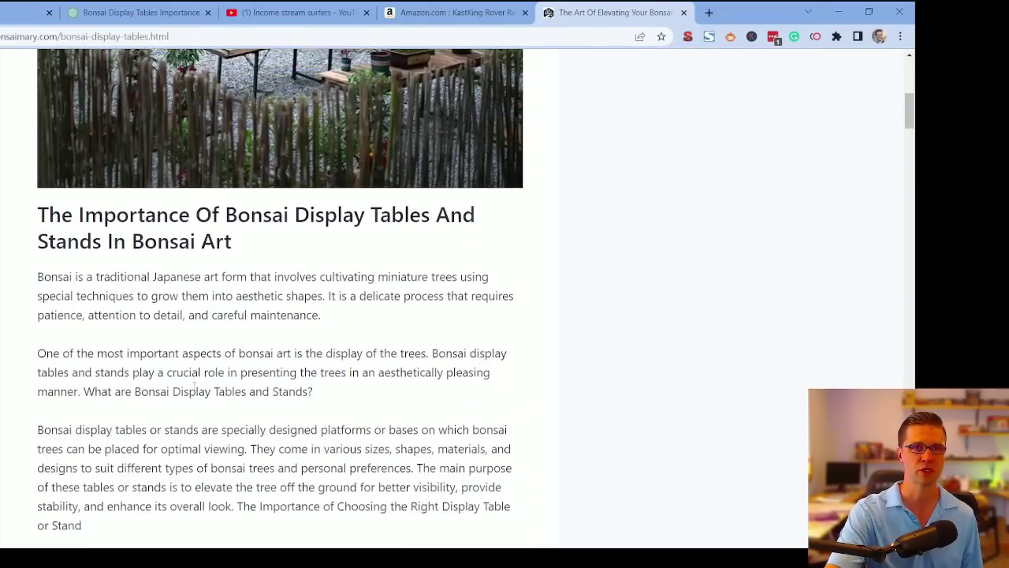
scroll(204, 445, "up", 4)
scroll(246, 376, "down", 1)
left_click_drag(225, 354, 334, 382)
left_click(263, 384)
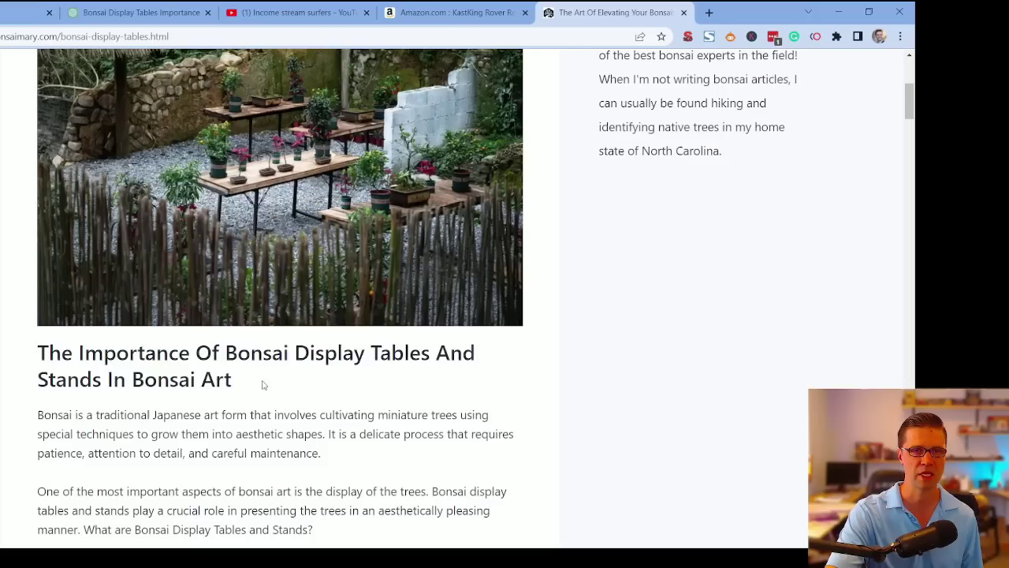
scroll(159, 383, "down", 3)
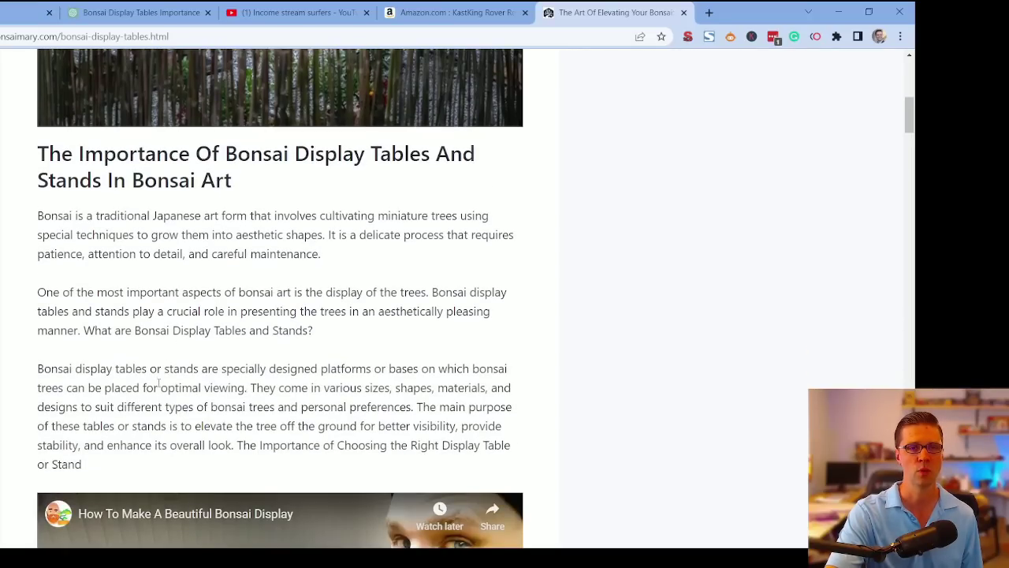
left_click_drag(108, 479, 37, 215)
left_click(169, 337)
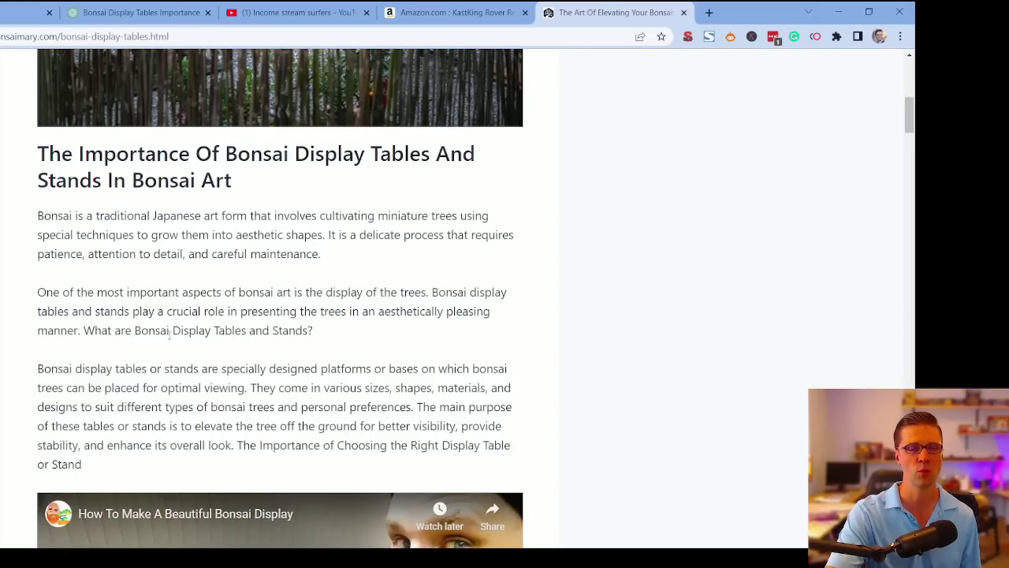
scroll(169, 339, "up", 4)
scroll(170, 337, "up", 4)
scroll(169, 338, "down", 6)
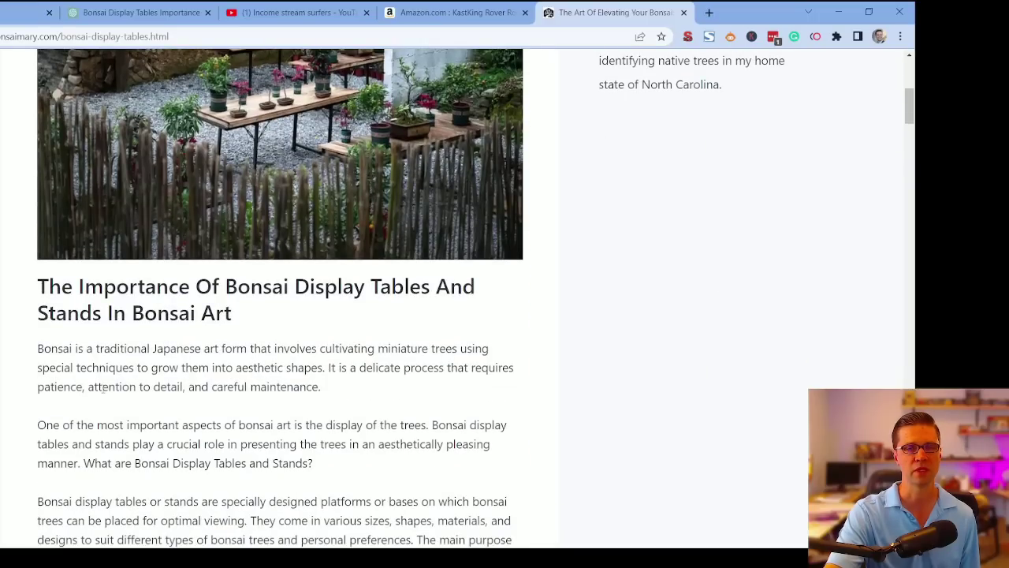
scroll(103, 392, "down", 2)
scroll(104, 402, "down", 3)
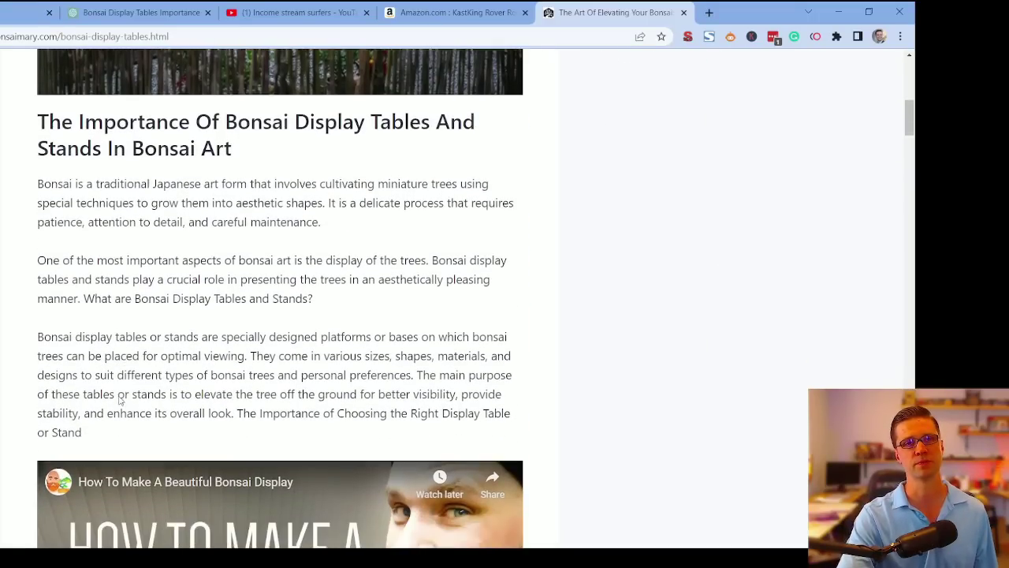
Return to the ChatGPT conversation and read the paraphrased bonsai paragraph sentence by sentence, through the factors to consider
left_click(138, 12)
scroll(382, 353, "down", 2)
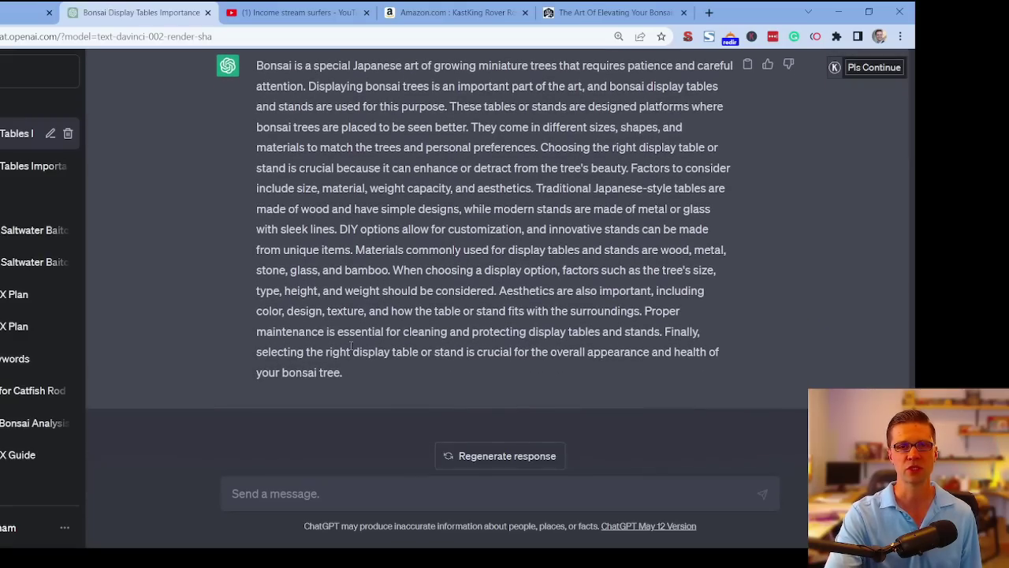
scroll(268, 220, "up", 1)
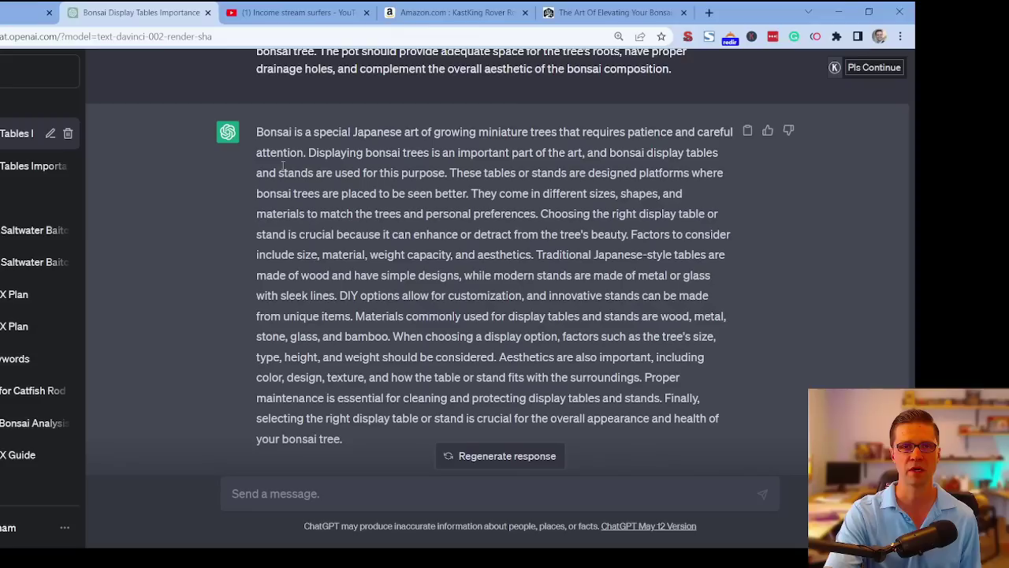
left_click_drag(261, 131, 385, 146)
left_click(412, 135)
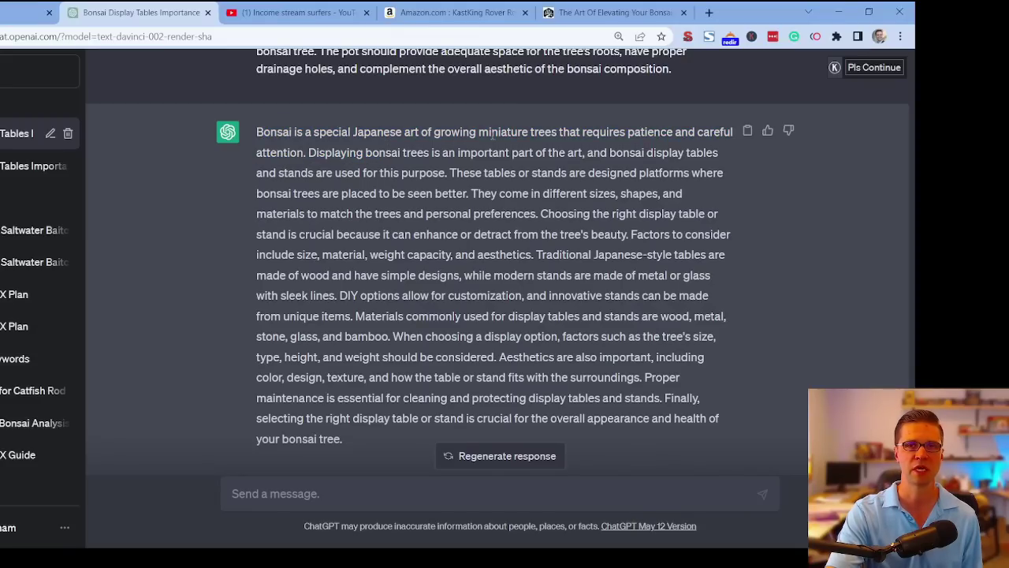
left_click_drag(309, 153, 564, 154)
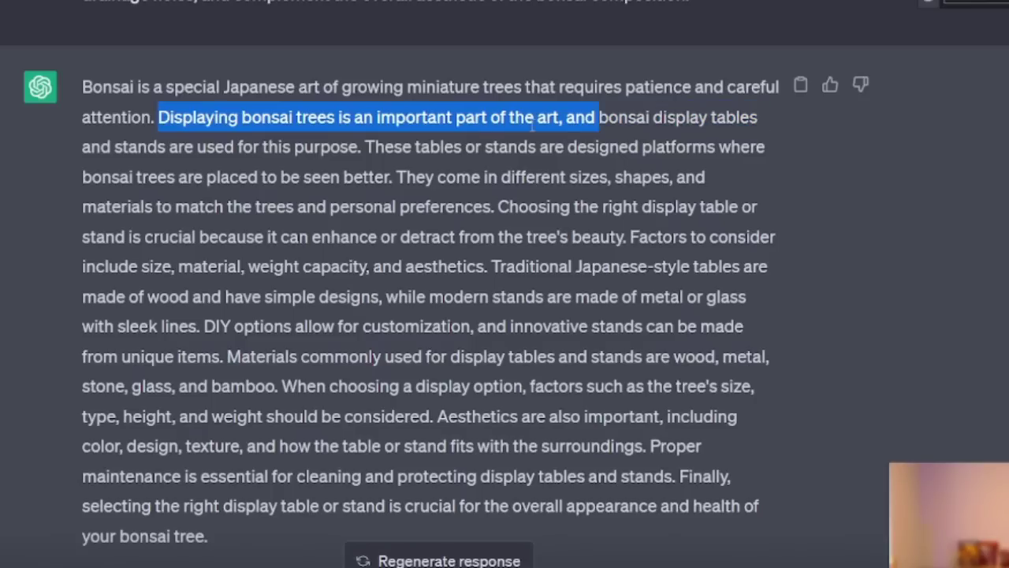
left_click_drag(533, 122, 392, 173)
left_click(361, 138)
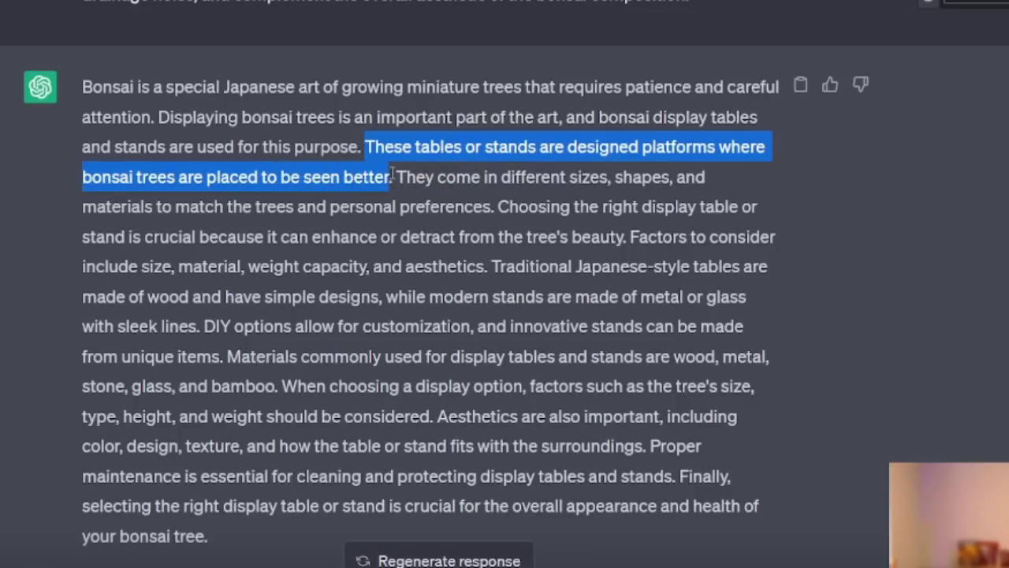
left_click(377, 168)
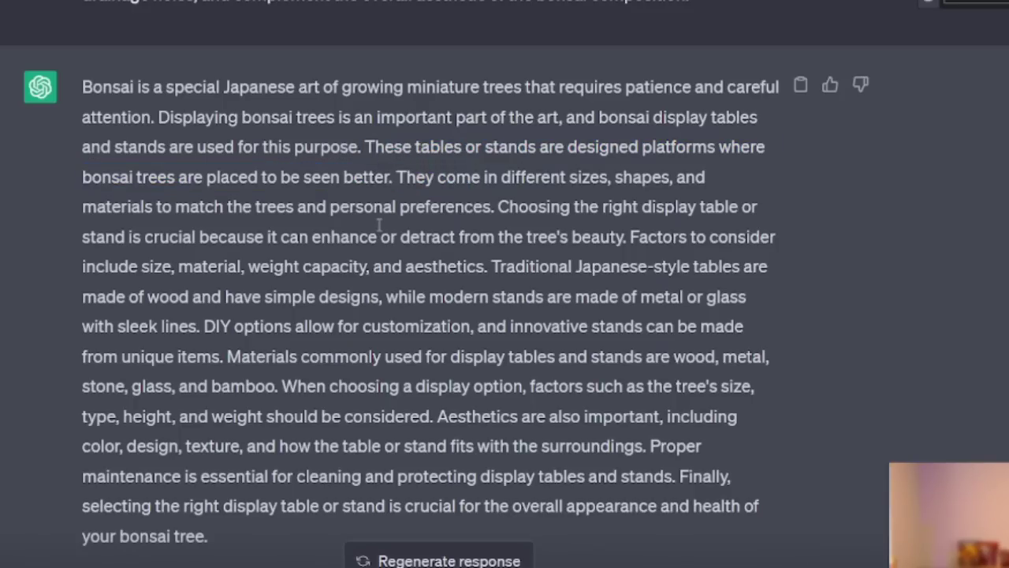
left_click_drag(392, 178, 364, 207)
left_click(365, 207)
left_click_drag(493, 206, 522, 267)
left_click(640, 242)
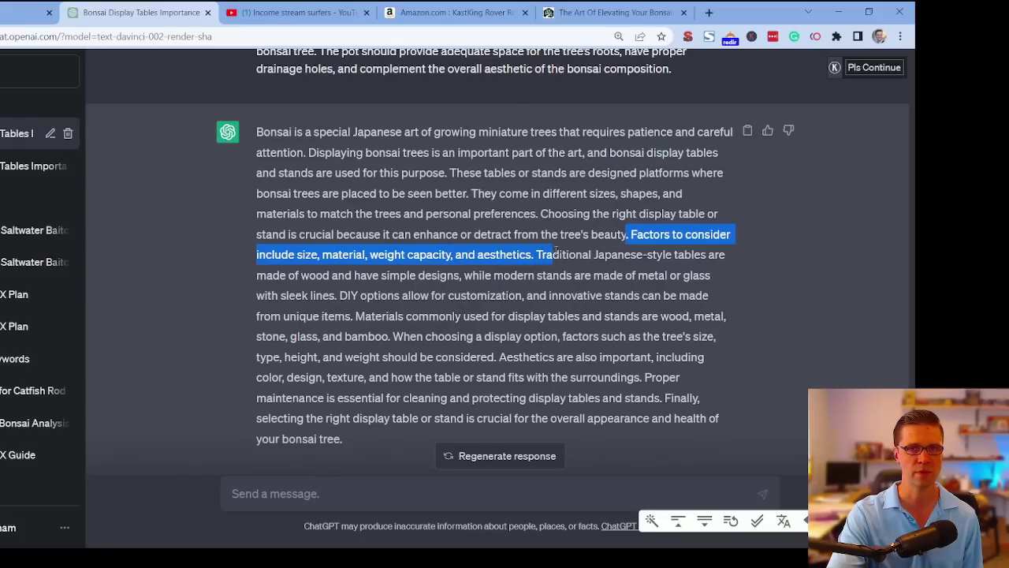
left_click(556, 250)
Switch back to the Bonsai Mary article and view the area between its title and introduction
left_click(592, 9)
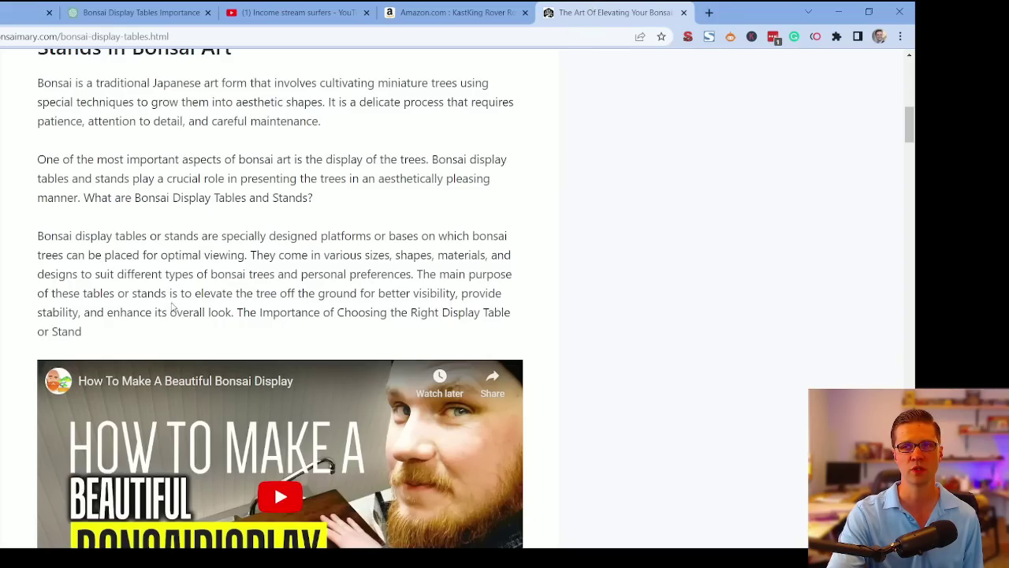
scroll(172, 308, "up", 8)
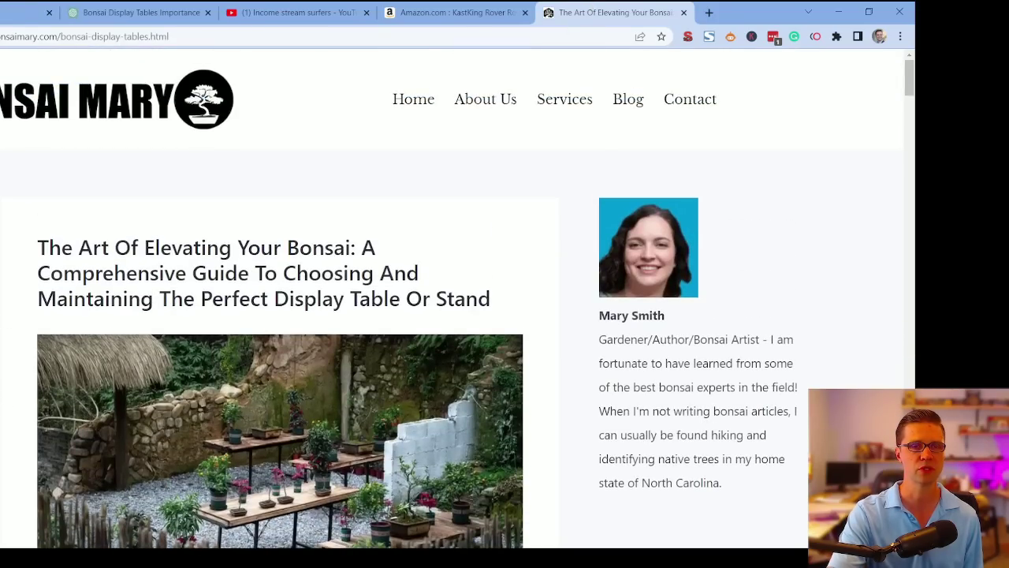
scroll(49, 396, "down", 7)
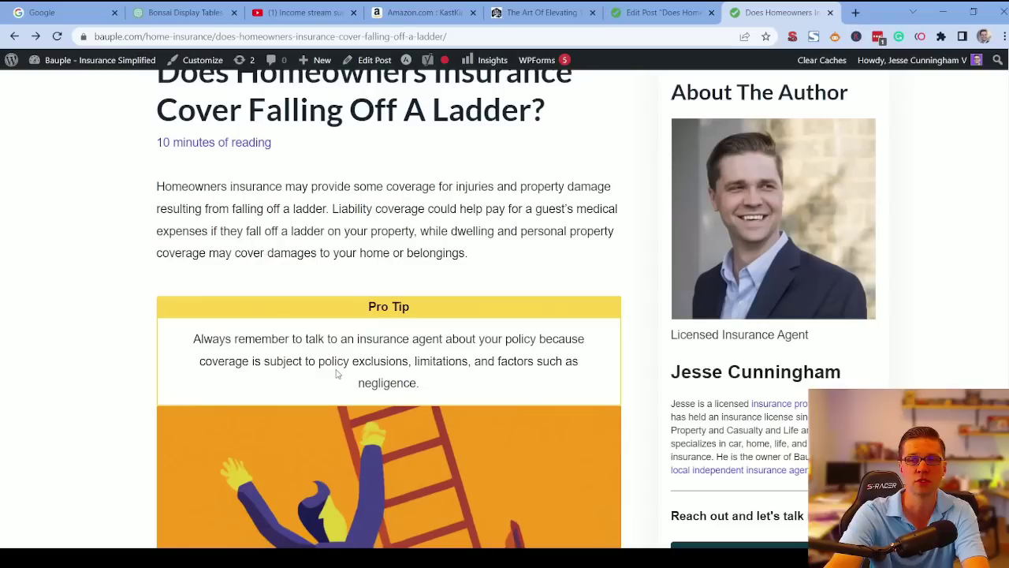
Look through the Bauple article on homeowners insurance and ladder falls, from the title to its Key Takeaways box
scroll(335, 373, "up", 1)
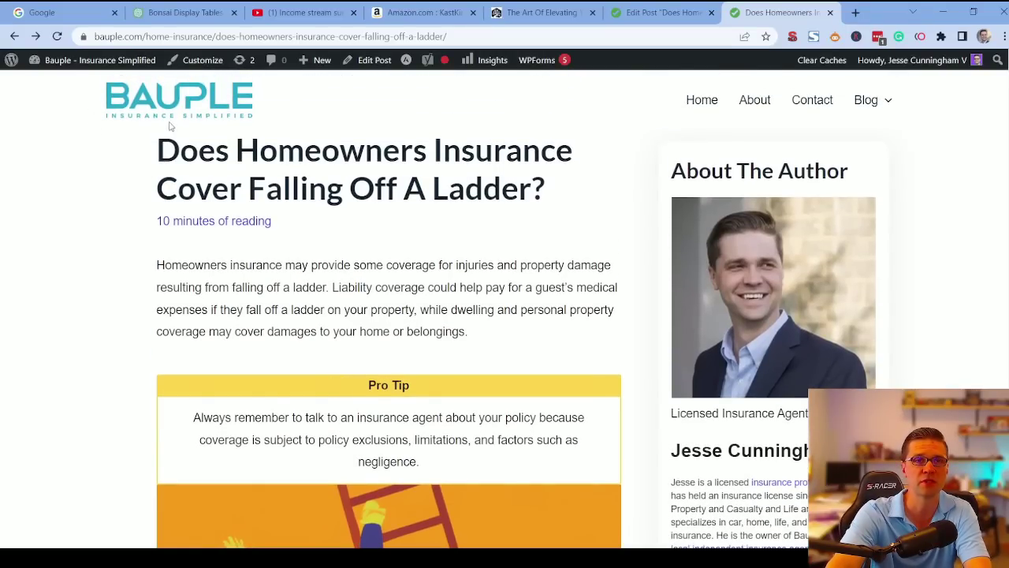
scroll(213, 353, "down", 8)
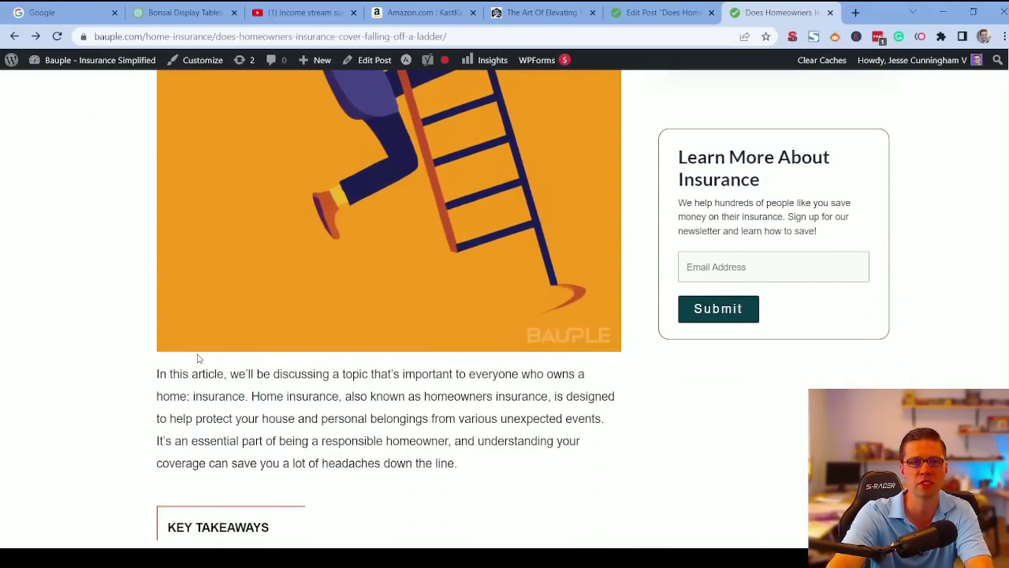
scroll(197, 358, "down", 3)
scroll(150, 335, "down", 2)
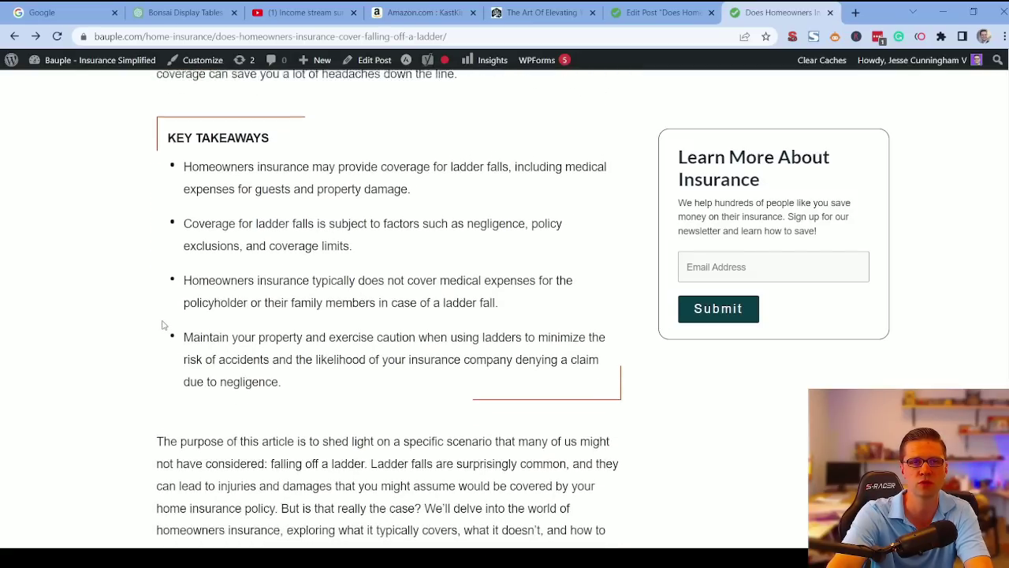
scroll(167, 319, "up", 1)
scroll(173, 260, "down", 1)
left_click_drag(170, 200, 369, 429)
left_click(369, 429)
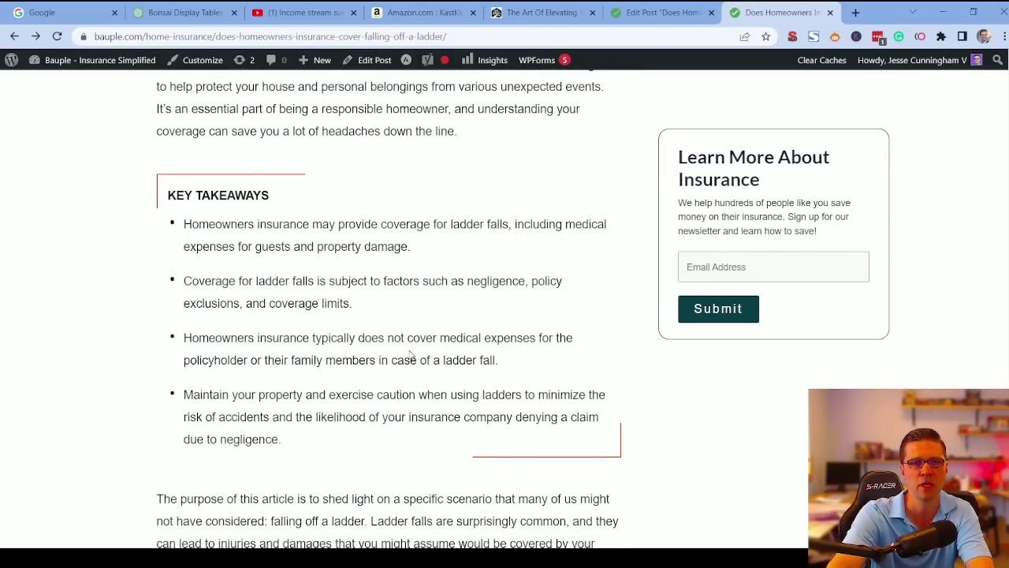
Switch to the WordPress editor for the ladder article and inspect its Key Takeaways table block
left_click(654, 13)
scroll(192, 410, "up", 1)
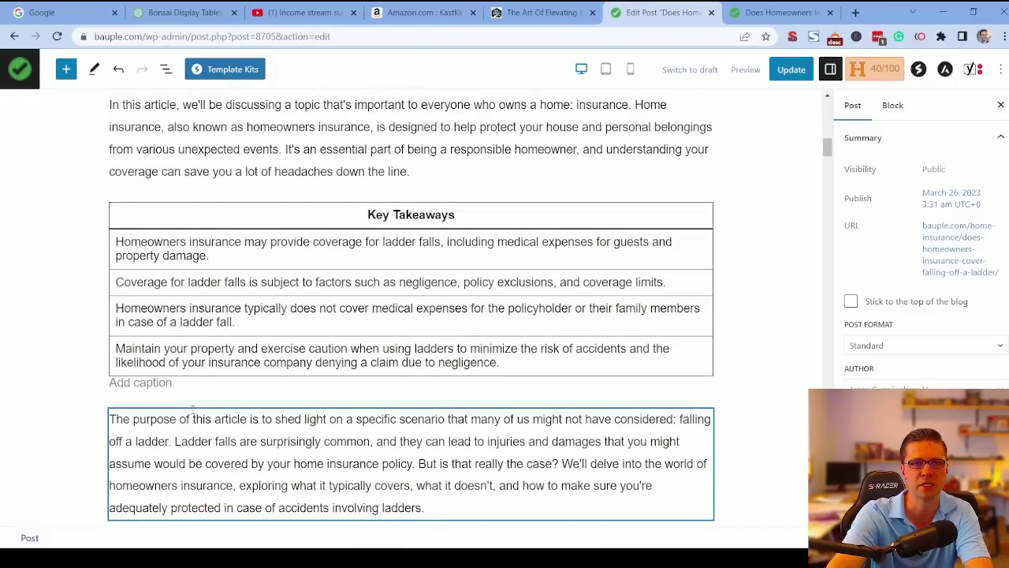
left_click(308, 306)
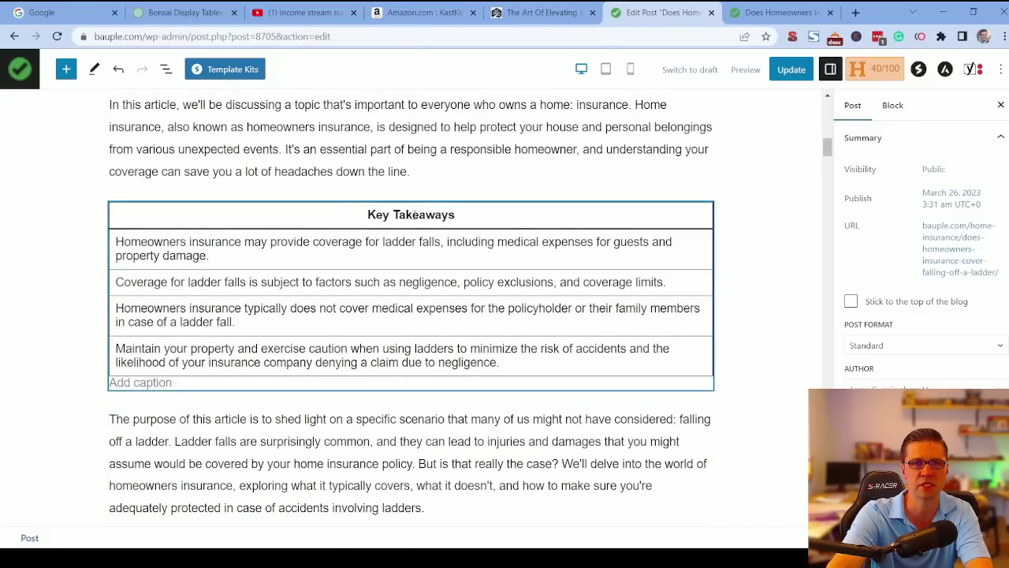
left_click(366, 282)
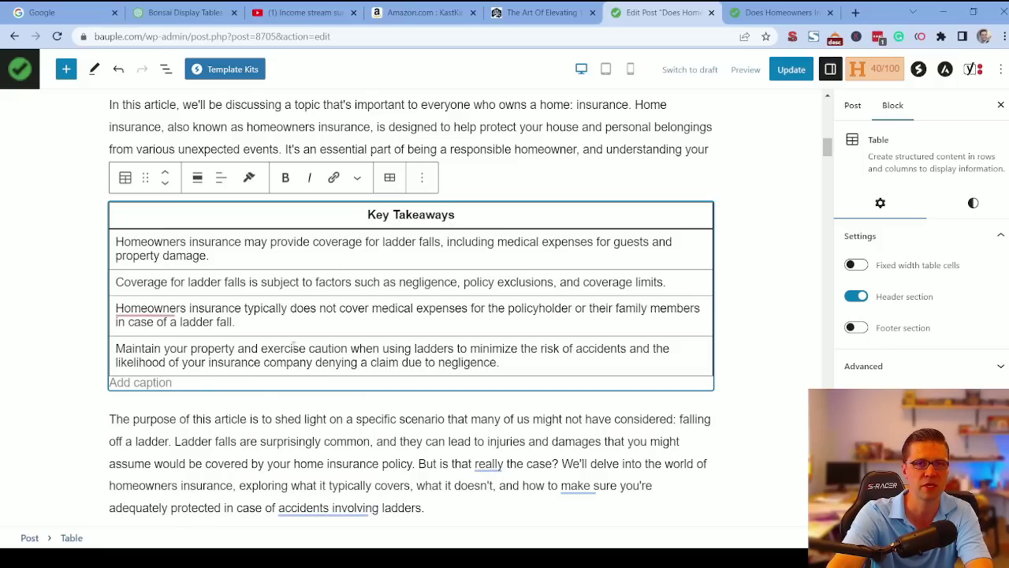
Return to the ChatGPT bonsai conversation and review the one-column Key Takeaway Table prompt together with its generated takeaways
left_click(180, 8)
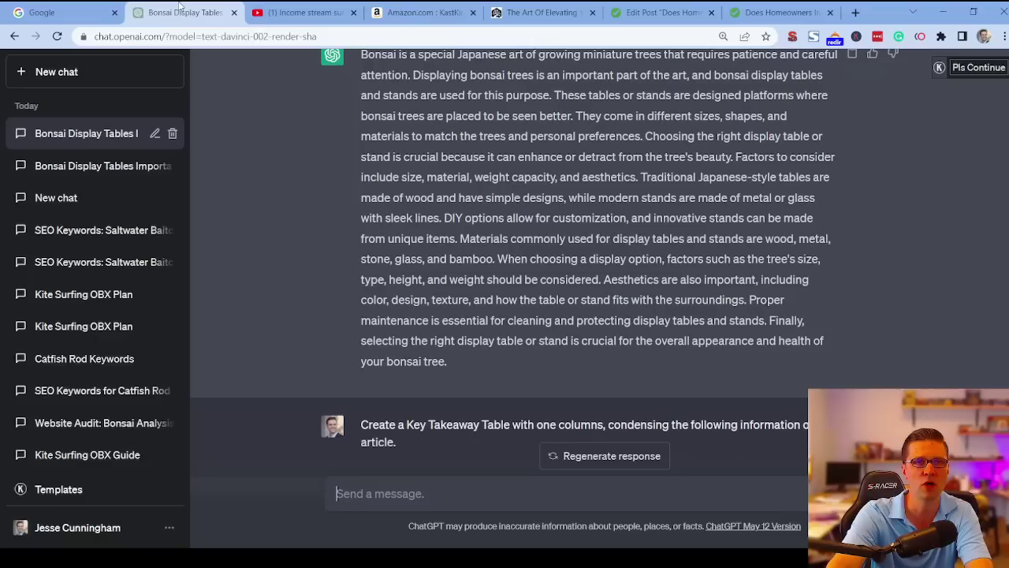
left_click_drag(404, 311, 367, 300)
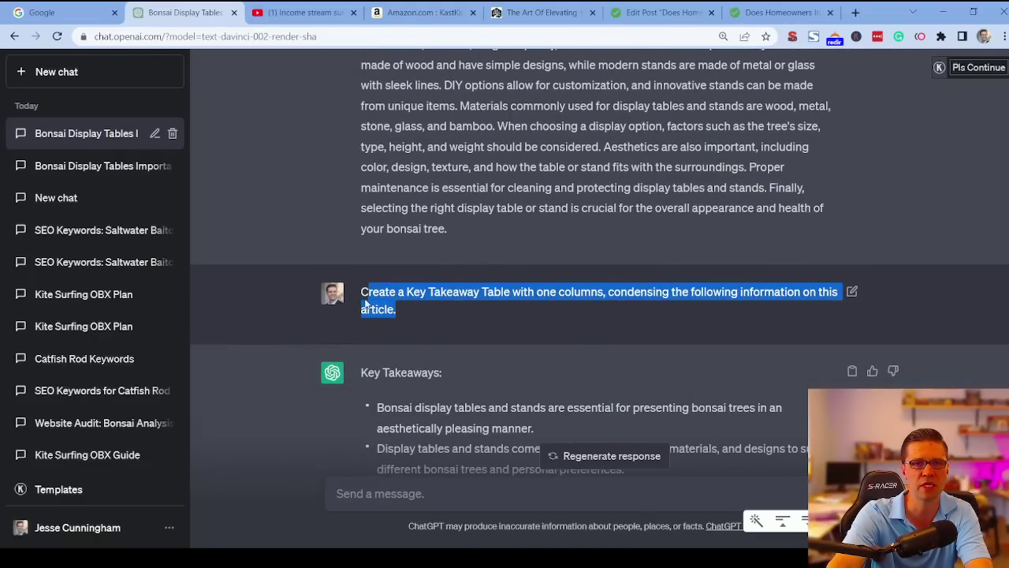
left_click(580, 293)
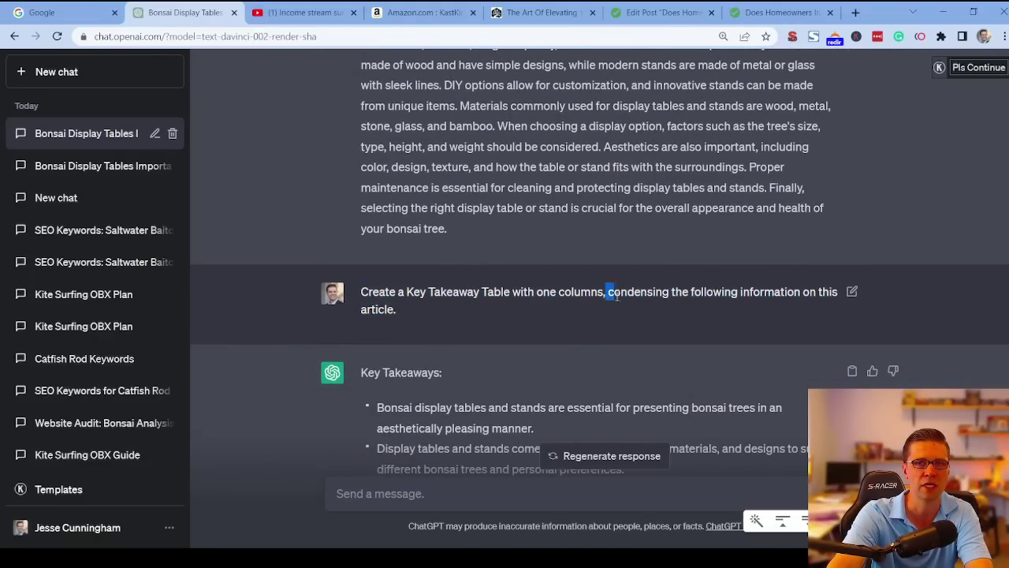
scroll(467, 301, "down", 3)
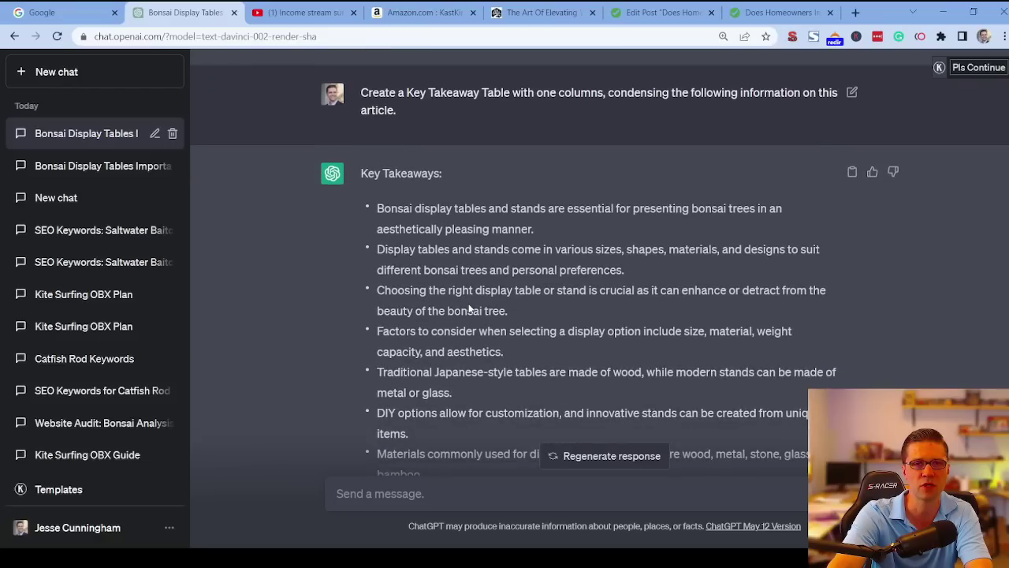
scroll(449, 237, "up", 5)
scroll(443, 224, "down", 5)
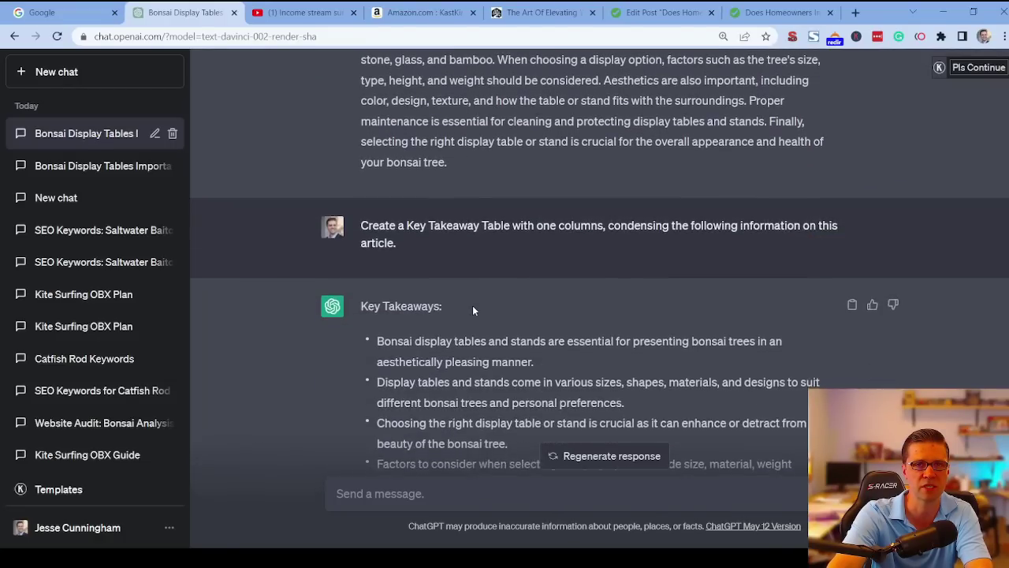
scroll(374, 121, "up", 2)
left_click_drag(362, 106, 525, 345)
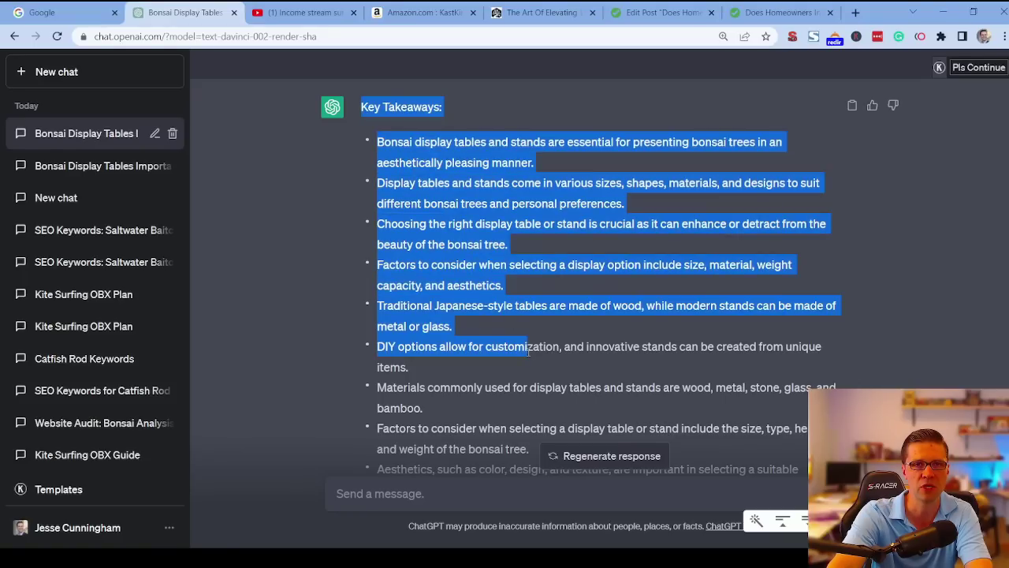
Look through the generated bonsai Key Takeaways bullets, down to the ones on materials, aesthetics and maintenance
left_click(525, 345)
scroll(481, 310, "down", 3)
scroll(481, 311, "up", 3)
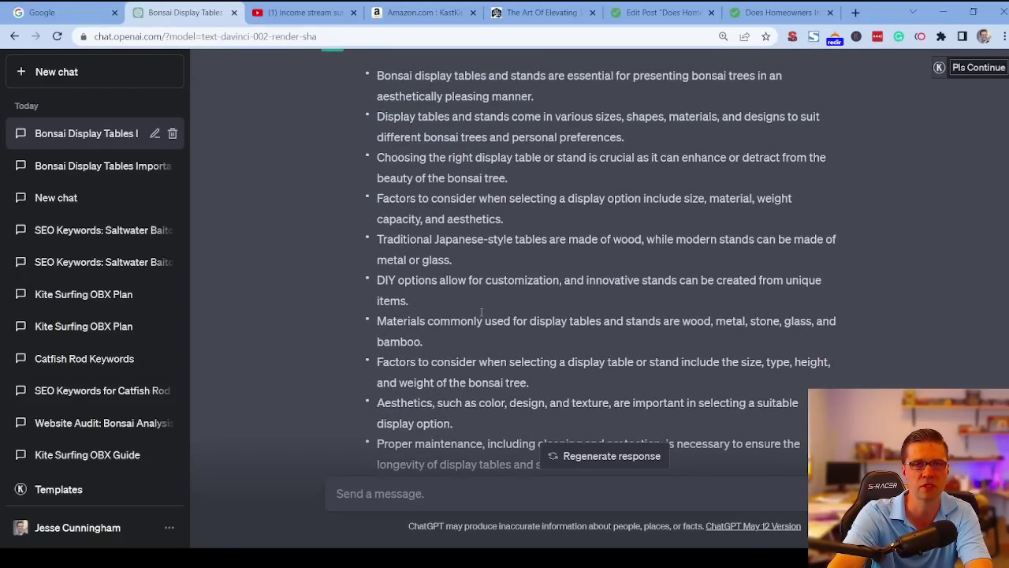
View the ladder article's Key Takeaways table in the WordPress editor and its styled box on the published Bauple page
left_click(658, 13)
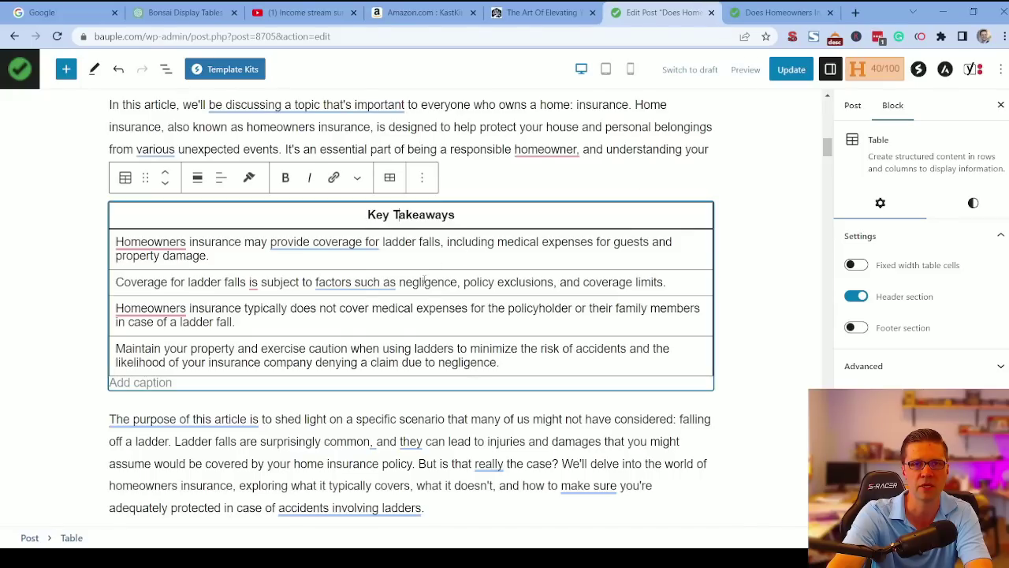
left_click(733, 9)
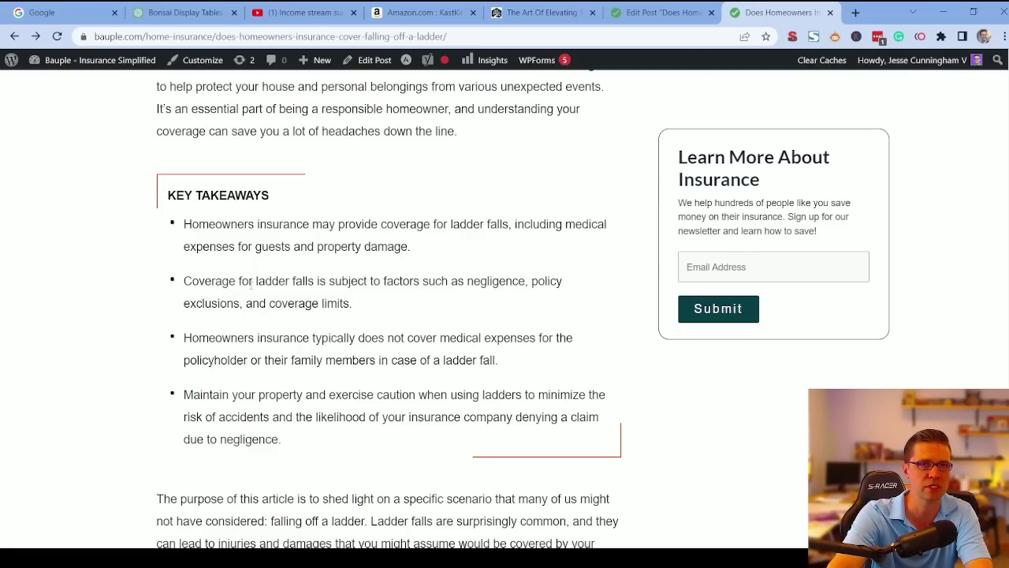
scroll(252, 287, "up", 3)
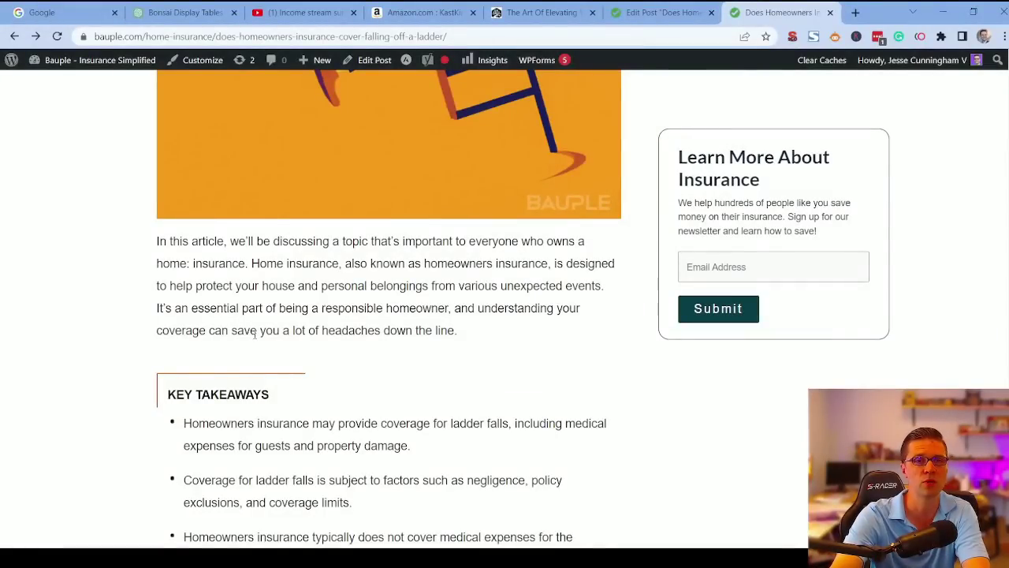
scroll(255, 334, "down", 4)
scroll(252, 346, "up", 2)
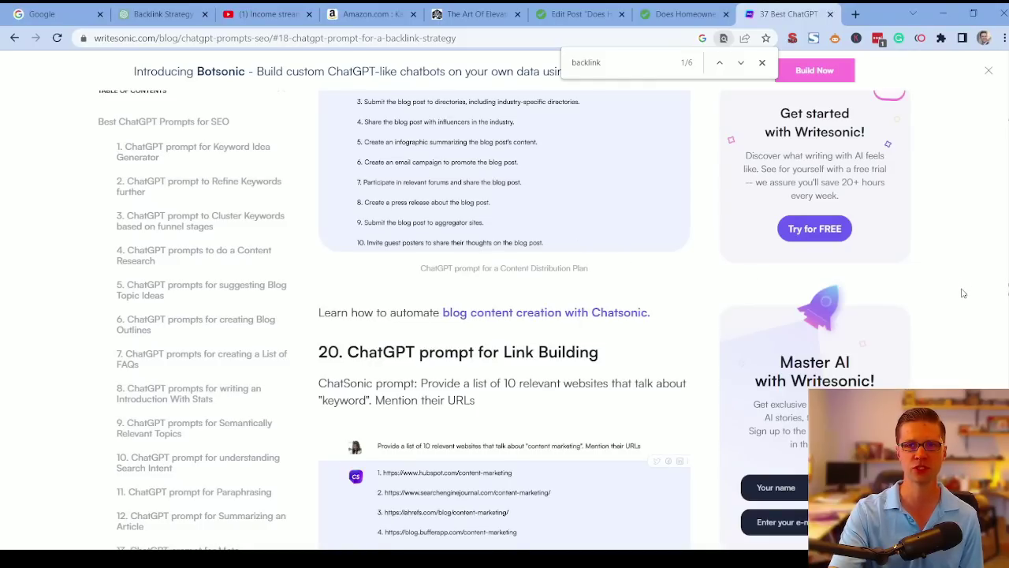
Show the title of Writesonic's 37 Best ChatGPT Prompts for SEO article and find its backlink strategy prompt by searching for "backlink"
scroll(962, 294, "up", 12)
scroll(505, 315, "up", 15)
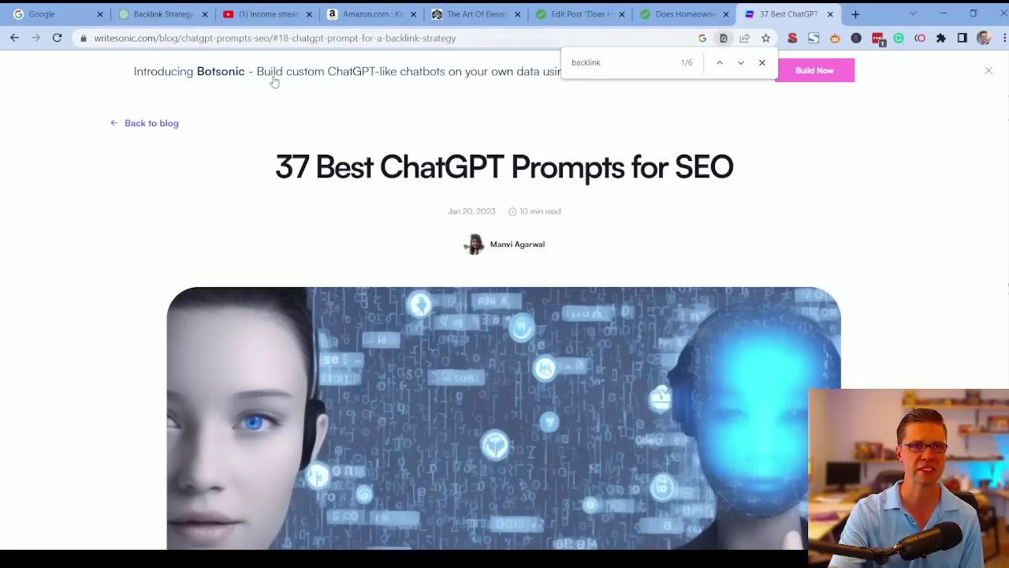
left_click_drag(313, 191, 642, 170)
left_click(461, 142)
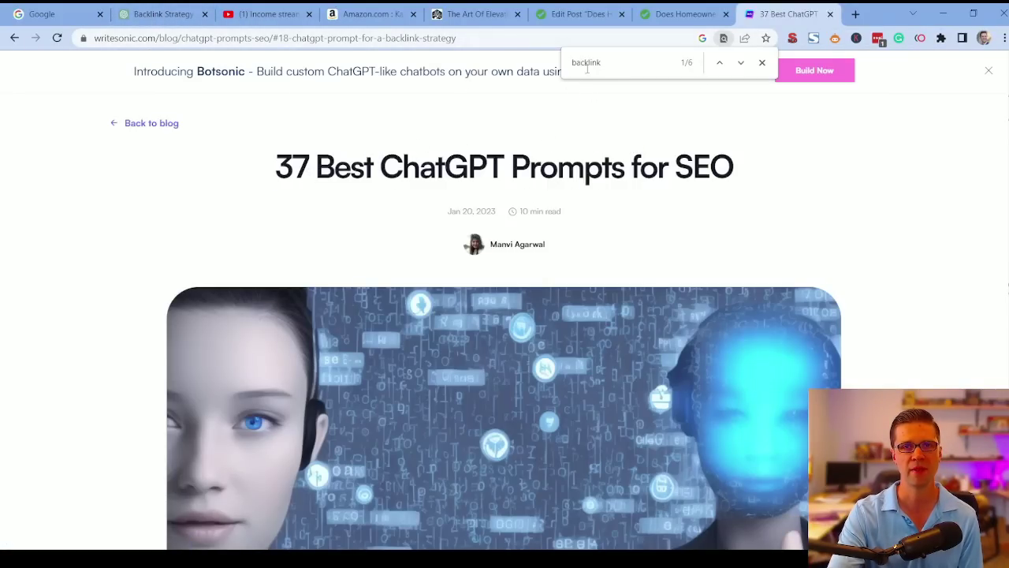
key("Return")
key("Return")
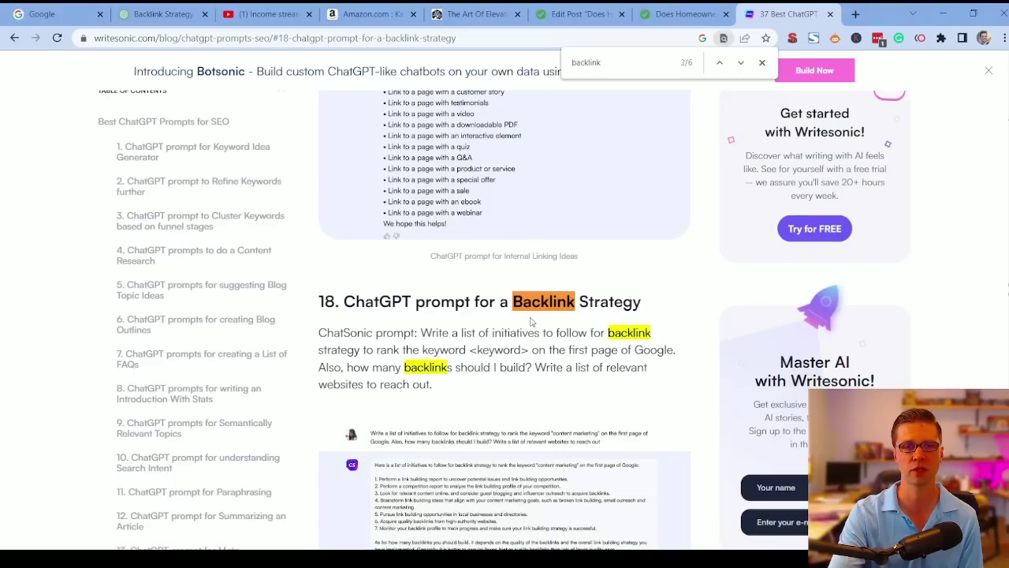
Switch to the ChatGPT backlink strategy conversation and read the prompt about ranking the keyword saltwater baitcasters
left_click(164, 11)
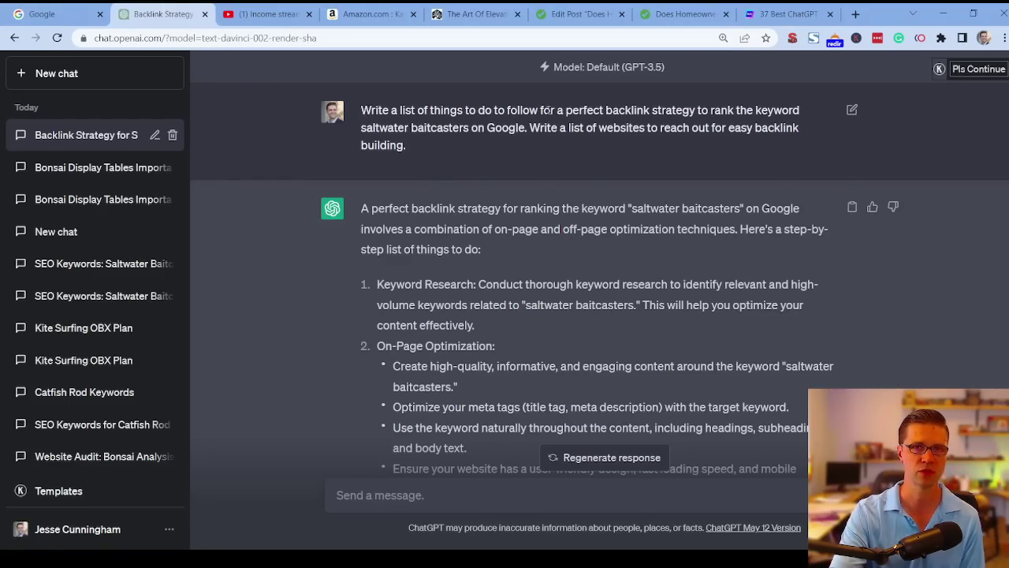
left_click_drag(540, 110, 648, 159)
left_click(642, 162)
scroll(493, 182, "down", 1)
scroll(493, 181, "down", 1)
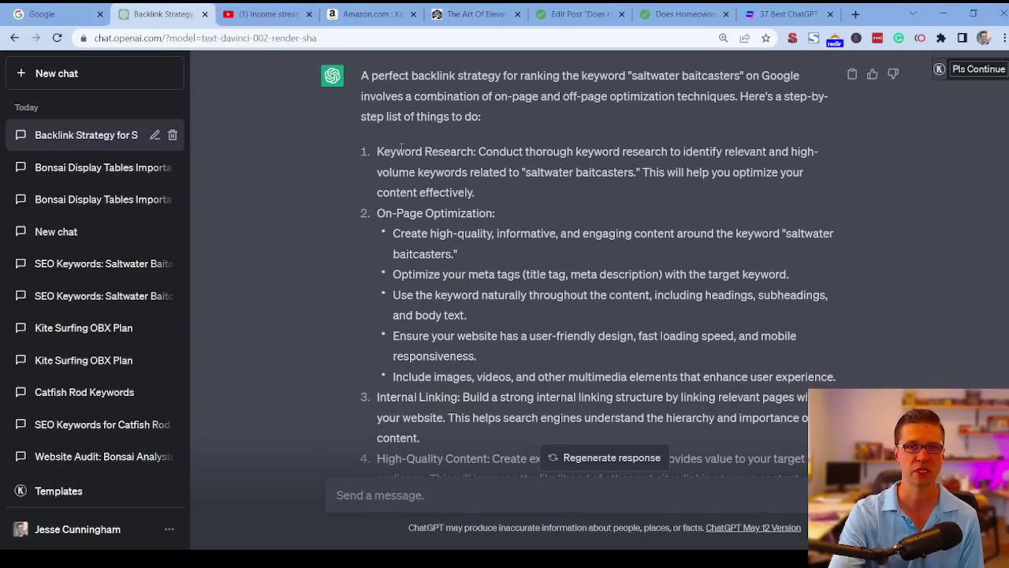
Examine the Keyword Research and On-Page Optimization items of the backlink strategy answer
left_click_drag(378, 151, 476, 153)
left_click(450, 166)
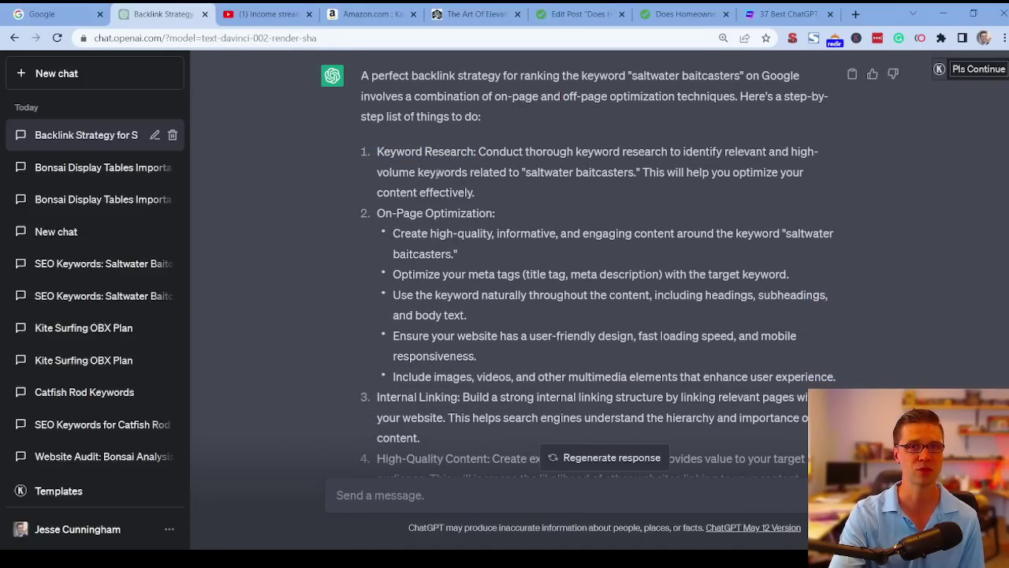
scroll(497, 205, "down", 1)
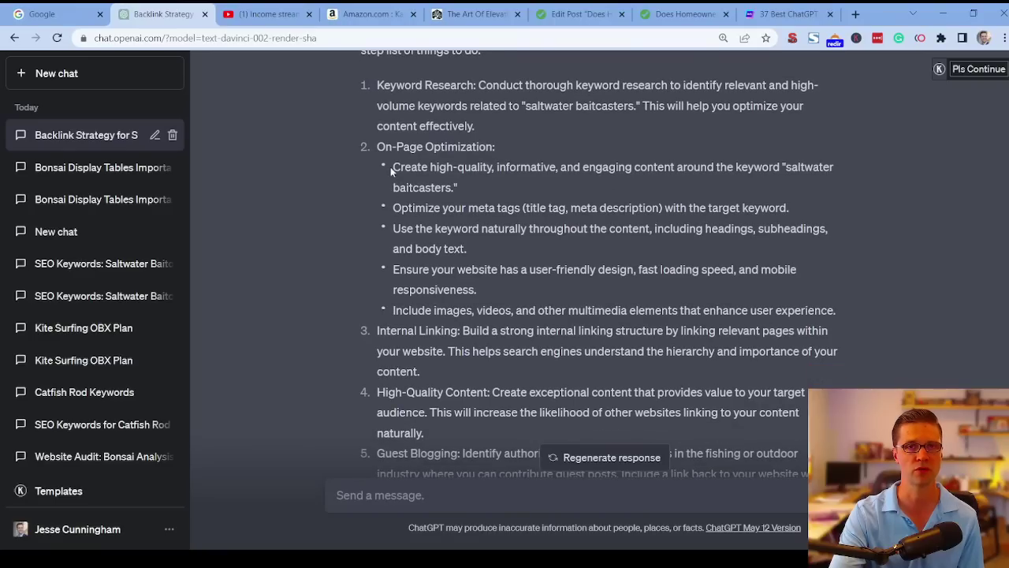
left_click_drag(379, 87, 842, 241)
left_click(383, 142)
scroll(385, 144, "down", 1)
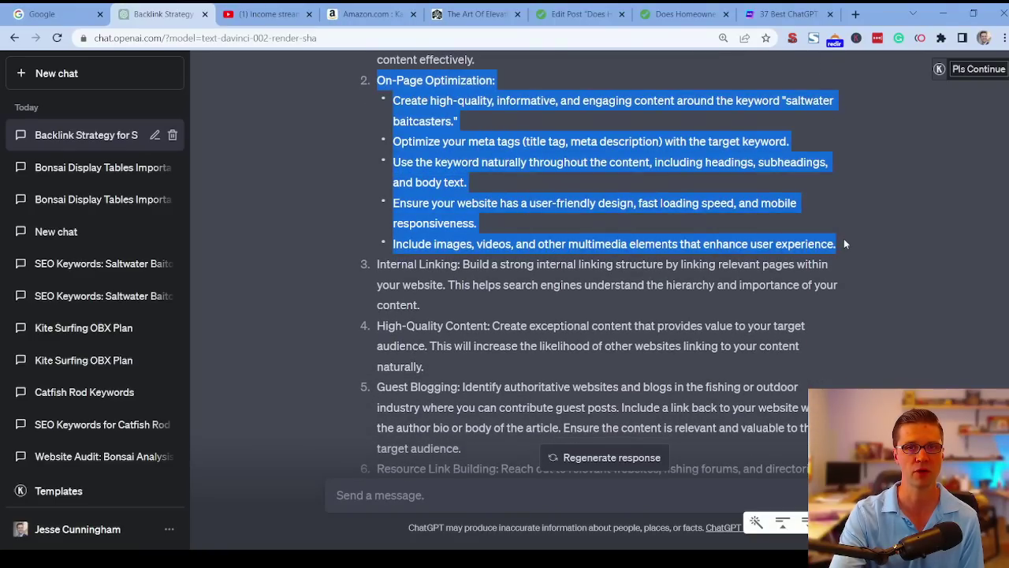
Examine the Internal Linking and High-Quality Content items of the backlink strategy answer
left_click(426, 186)
scroll(425, 186, "down", 1)
left_click_drag(376, 197, 446, 220)
left_click(446, 237)
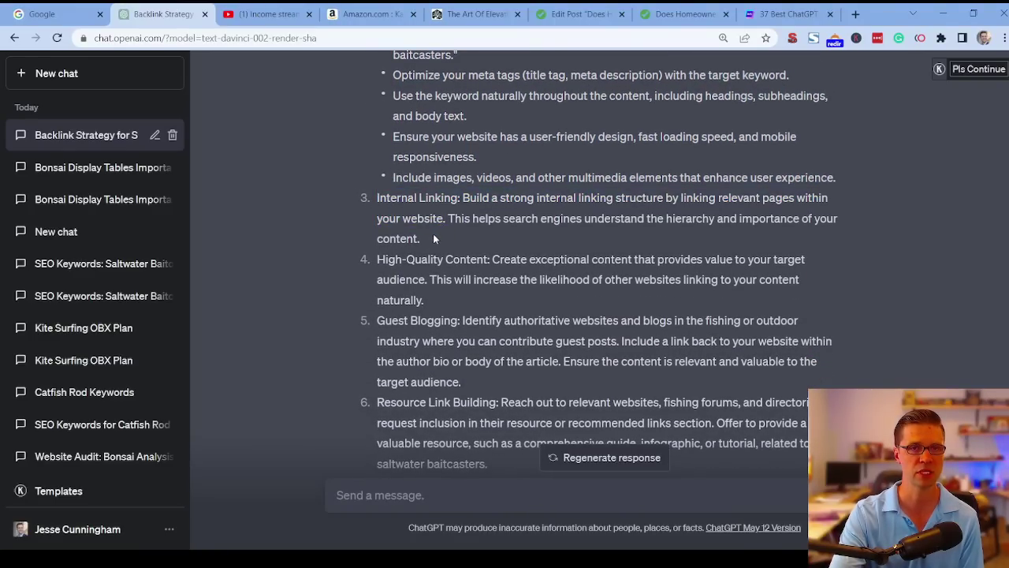
scroll(380, 227, "down", 1)
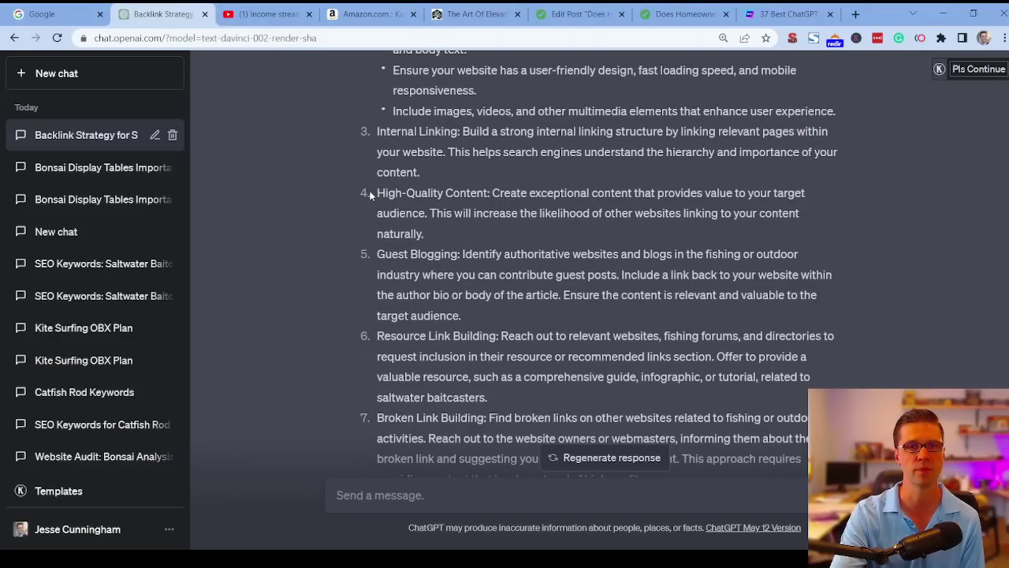
left_click_drag(373, 190, 430, 215)
left_click(430, 215)
scroll(434, 214, "down", 2)
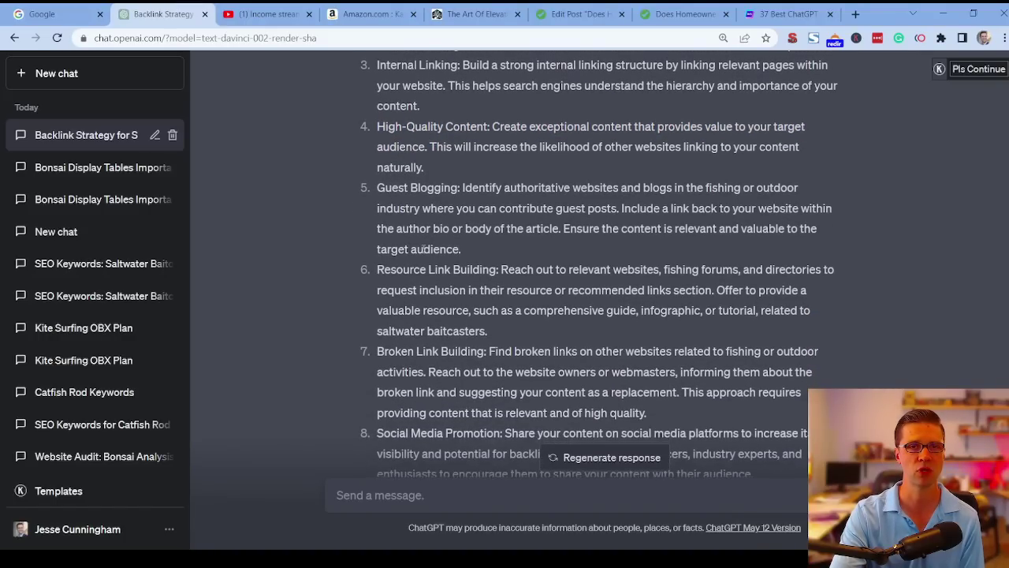
Read the remaining strategy items and the suggested backlink websites, highlighting the fishing forums such as BassResource Forum
scroll(435, 214, "down", 1)
scroll(403, 259, "down", 7)
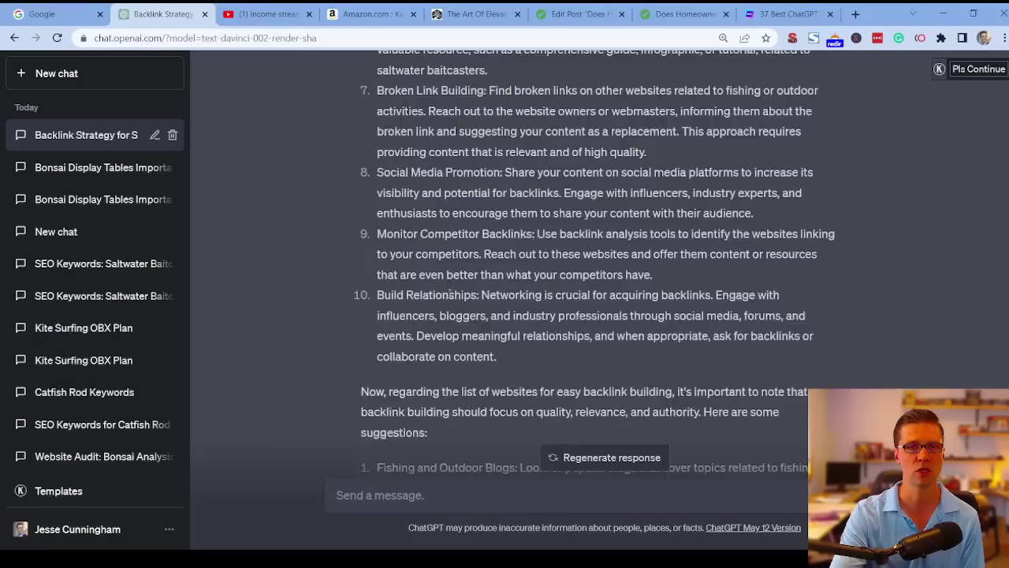
scroll(440, 292, "up", 1)
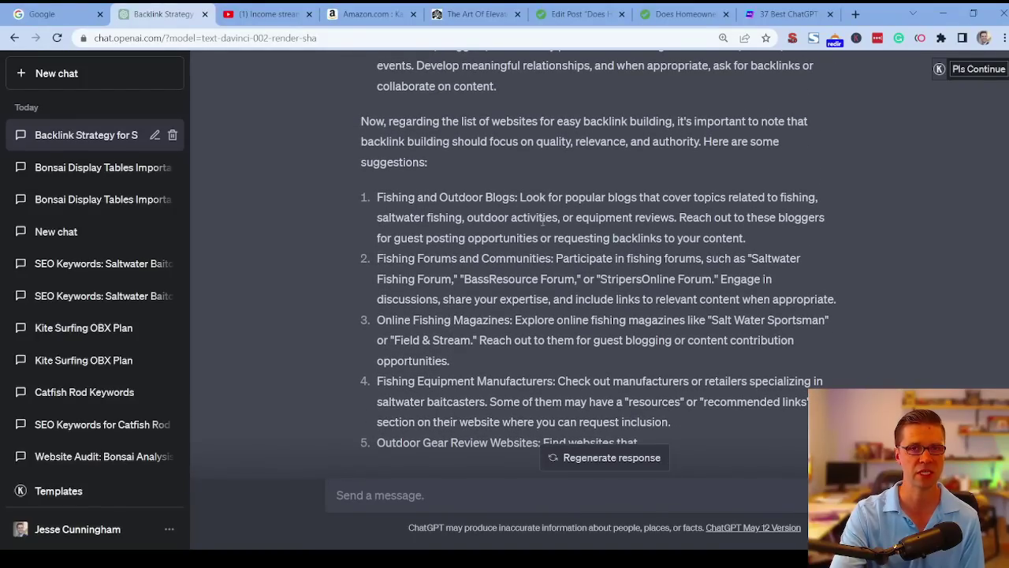
scroll(383, 233, "down", 1)
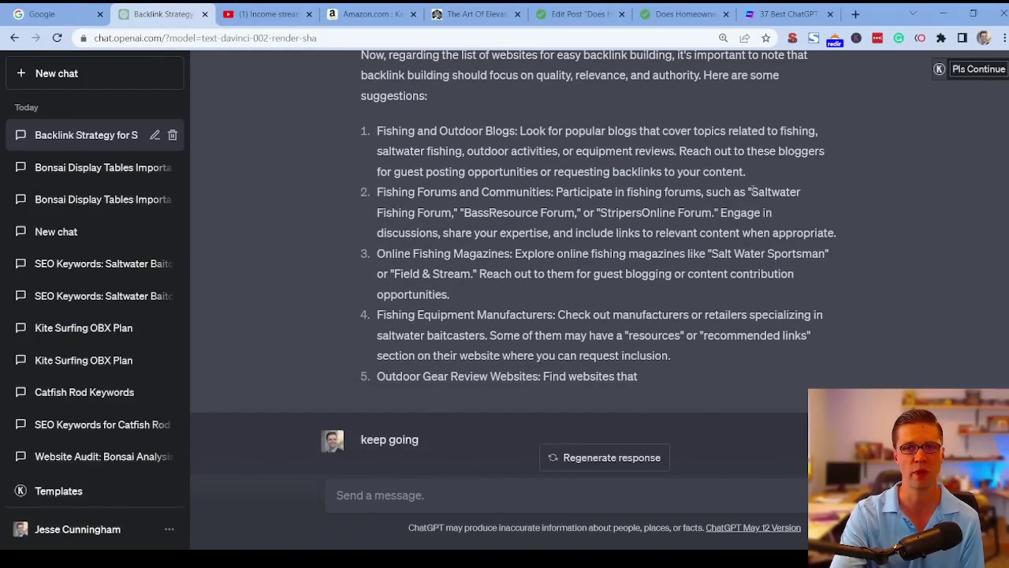
left_click_drag(753, 192, 546, 213)
left_click(465, 213)
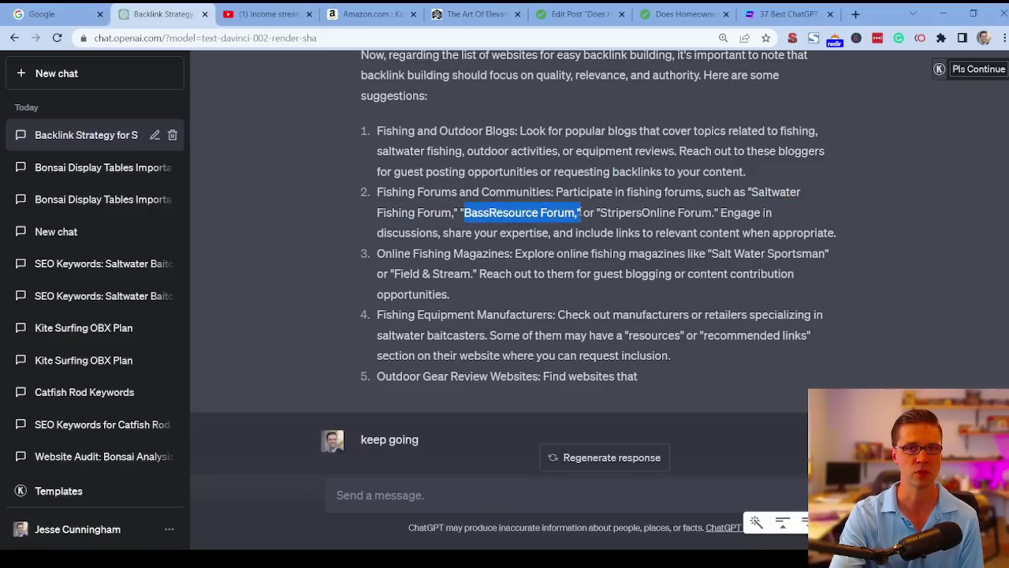
left_click(635, 218)
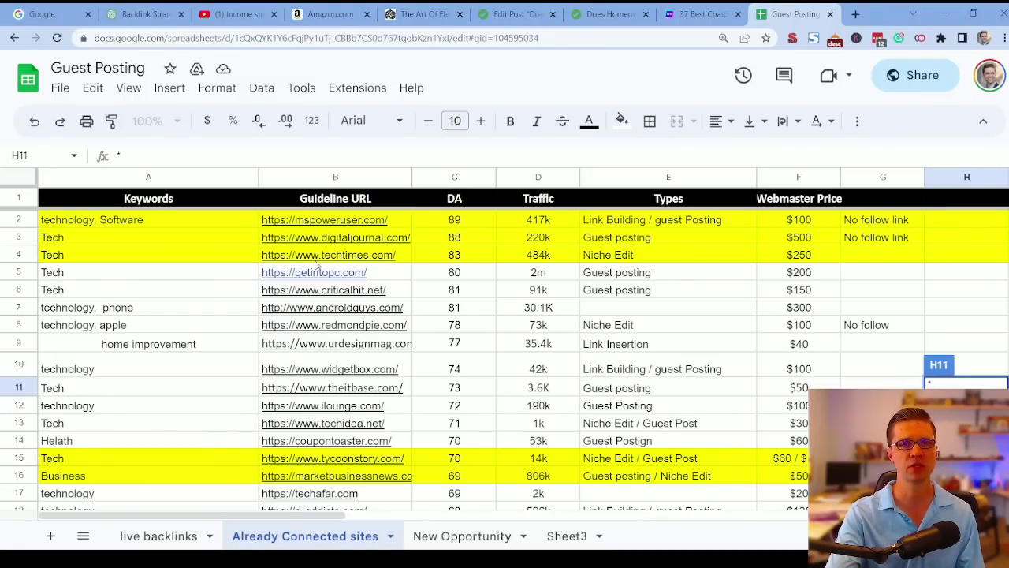
In the Guest Posting spreadsheet's Already Connected sites sheet, copy the guideline URLs in B2:B17, from mspoweruser.com to techafar.com
scroll(585, 378, "down", 1)
scroll(537, 367, "up", 1)
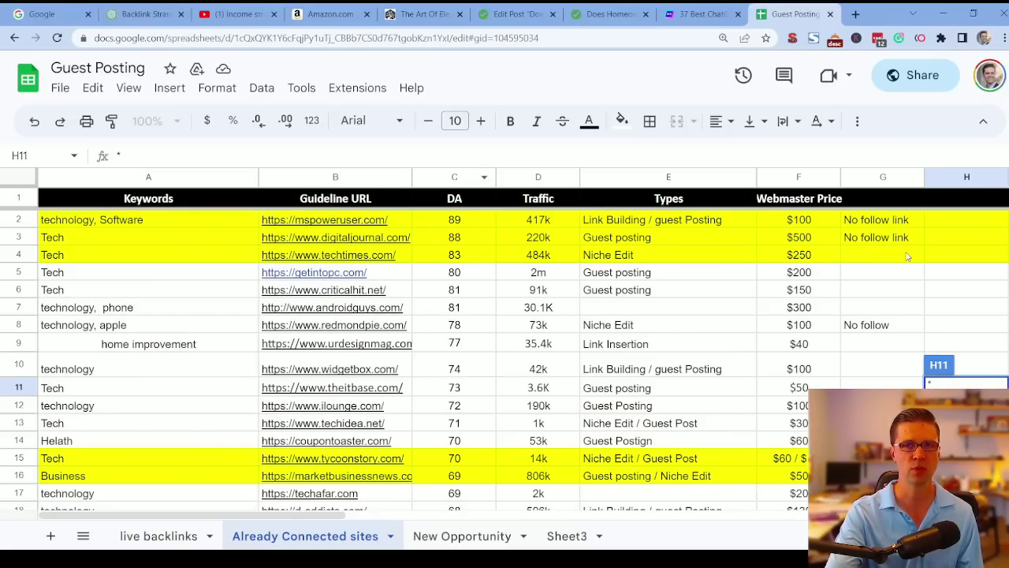
left_click(893, 279)
left_click(957, 296)
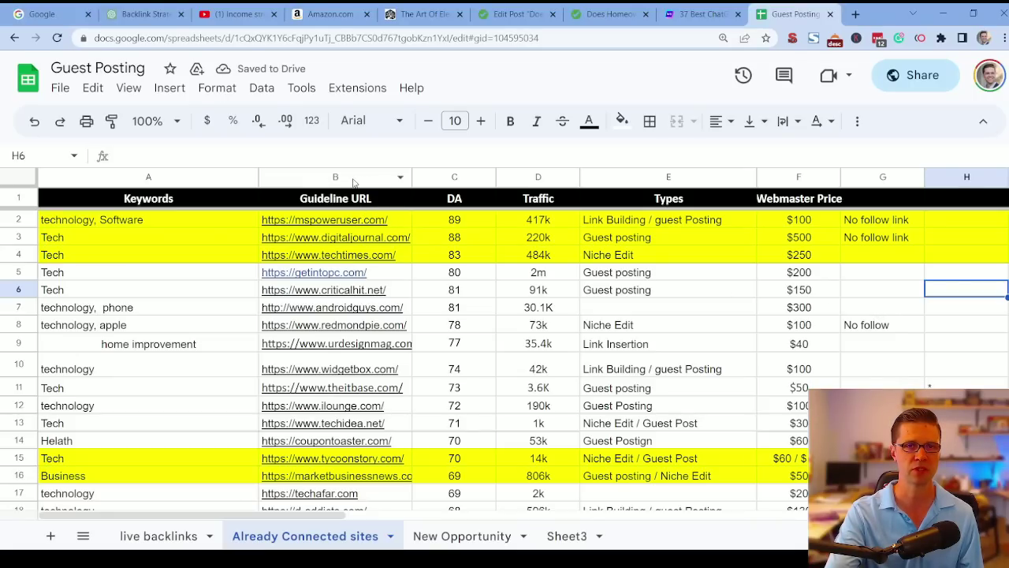
left_click_drag(343, 223, 359, 492)
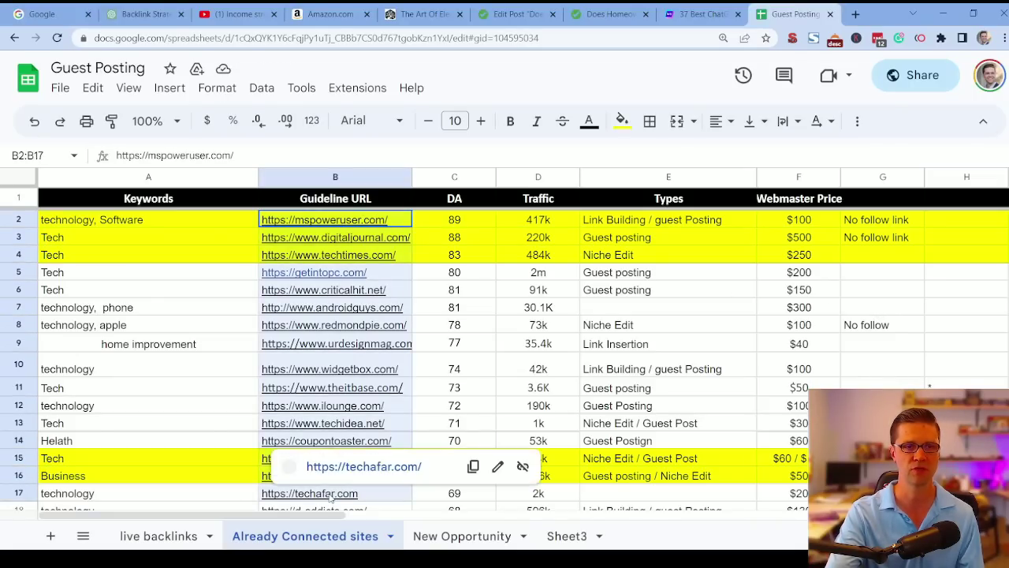
key("ctrl+c")
left_click(896, 372)
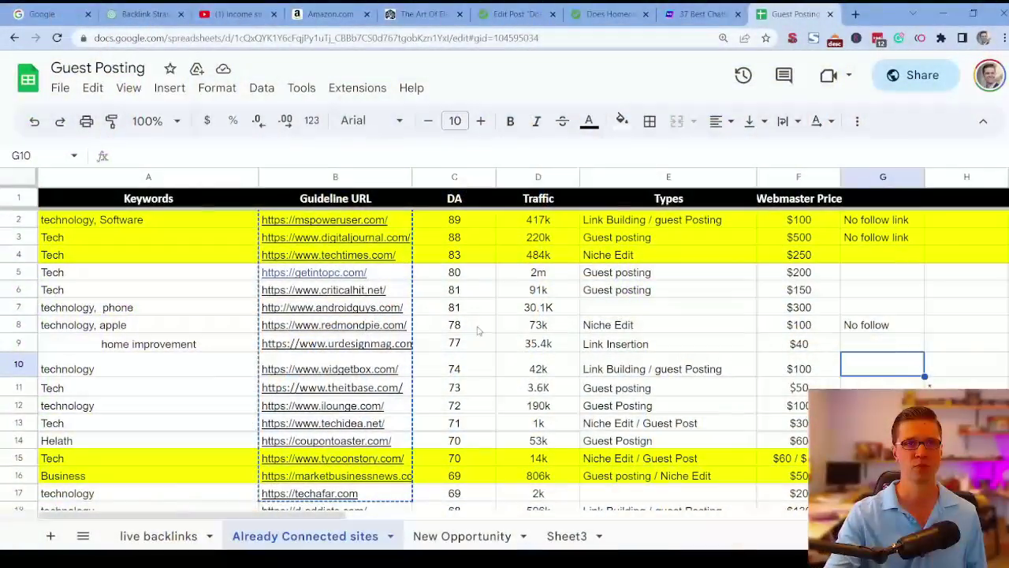
Switch to ChatGPT, start a new chat and paste the copied guest posting URLs into the message
left_click(153, 11)
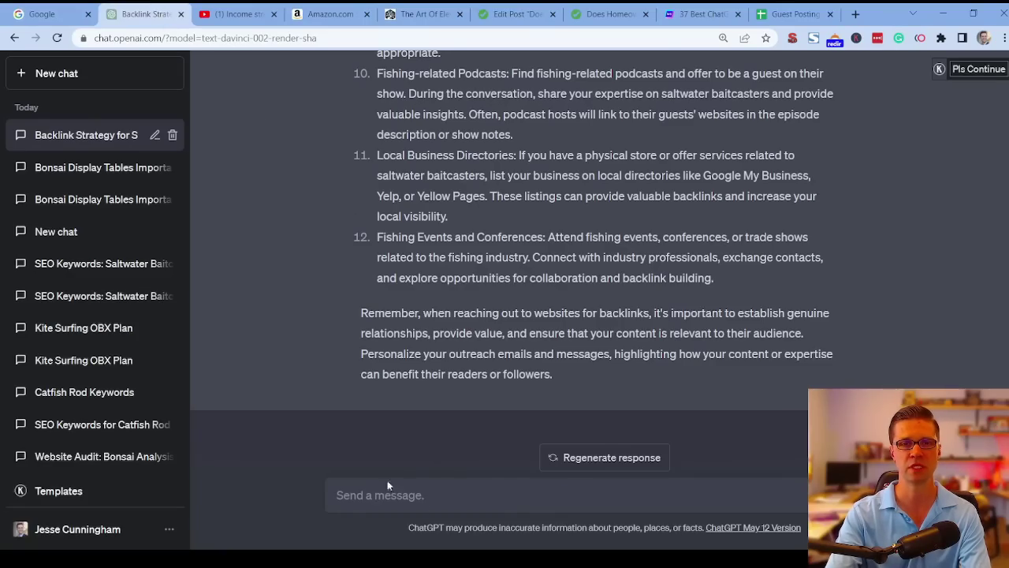
left_click(56, 72)
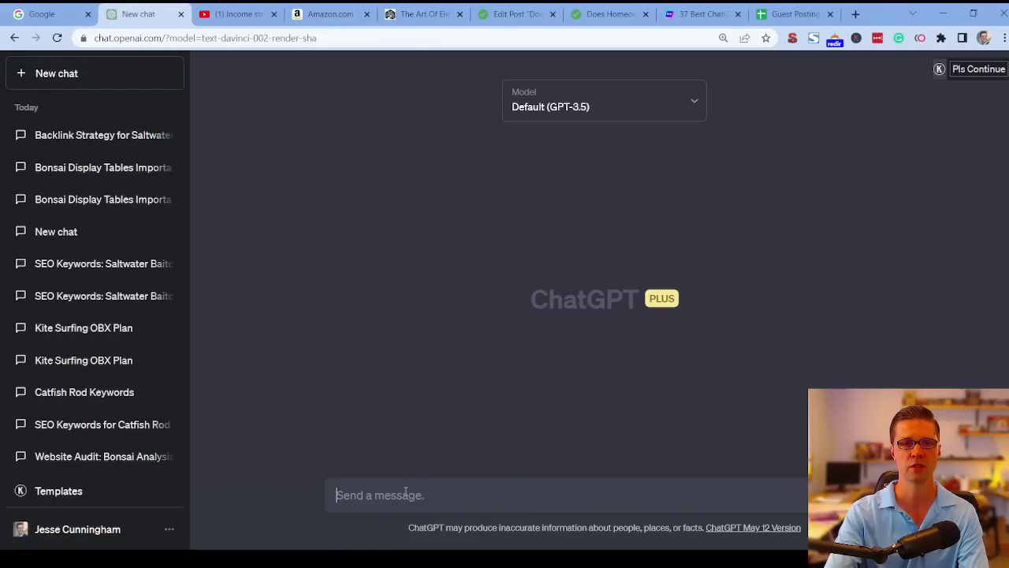
key("ctrl+v")
scroll(459, 489, "up", 5)
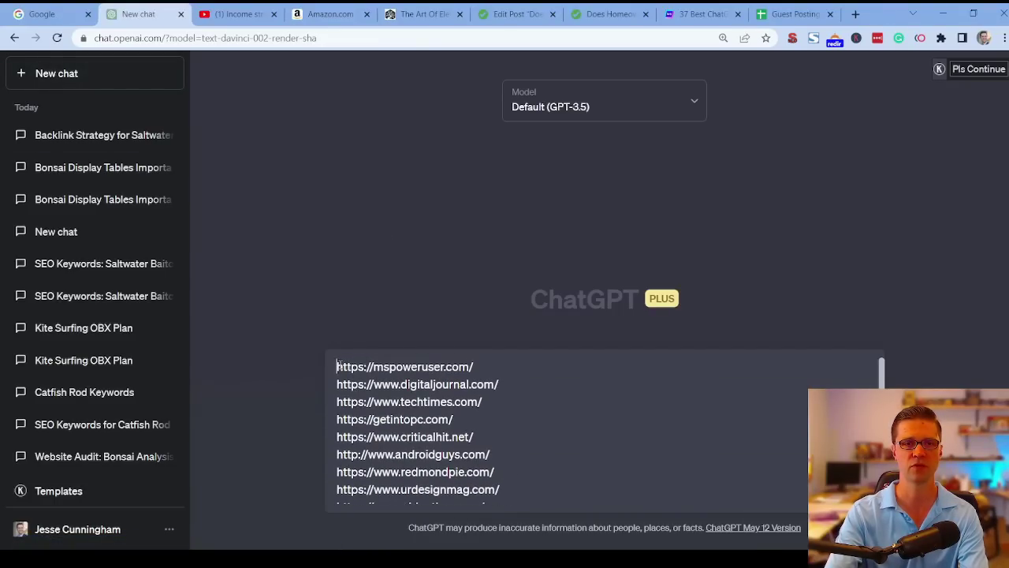
Insert above the URLs a pasted prompt requesting a table of which websites to consider or avoid for purchasing backlinks, and send it
key("shift+Return")
key("shift+Return")
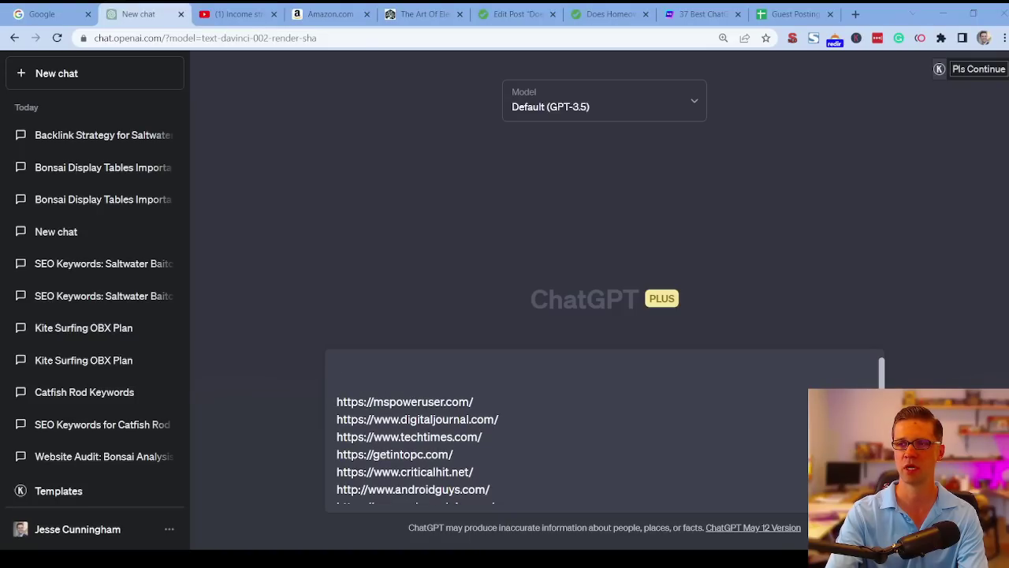
key("ctrl+v")
key("Return")
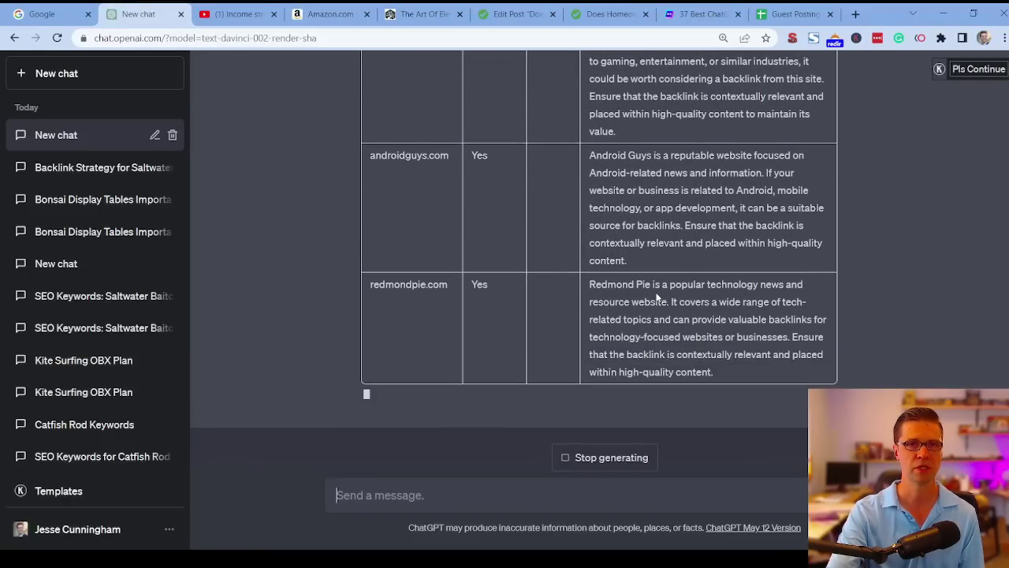
Review the website table's Should Consider, Should Avoid and Reason columns for the listed guest posting sites
scroll(467, 337, "up", 6)
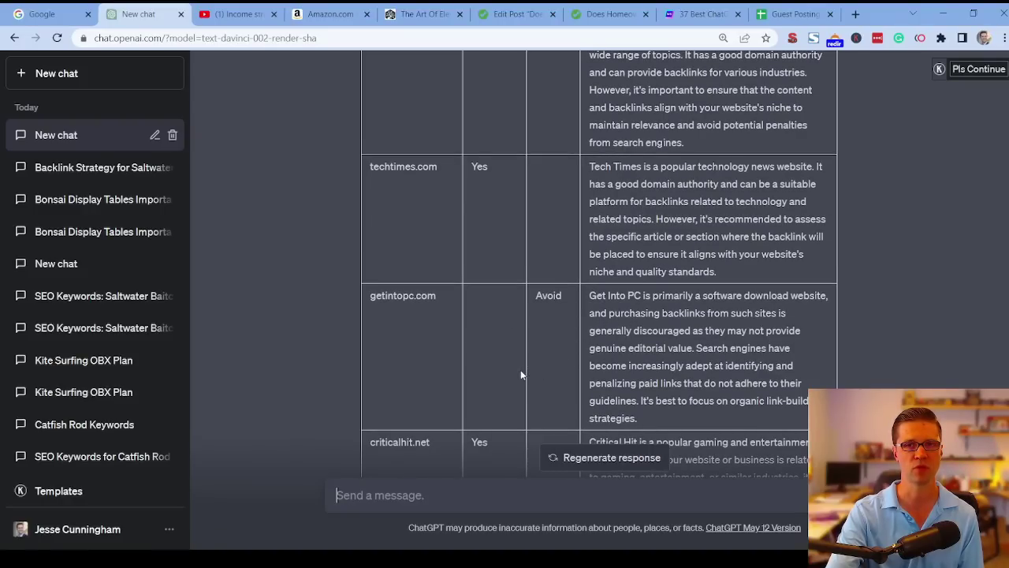
scroll(522, 369, "down", 10)
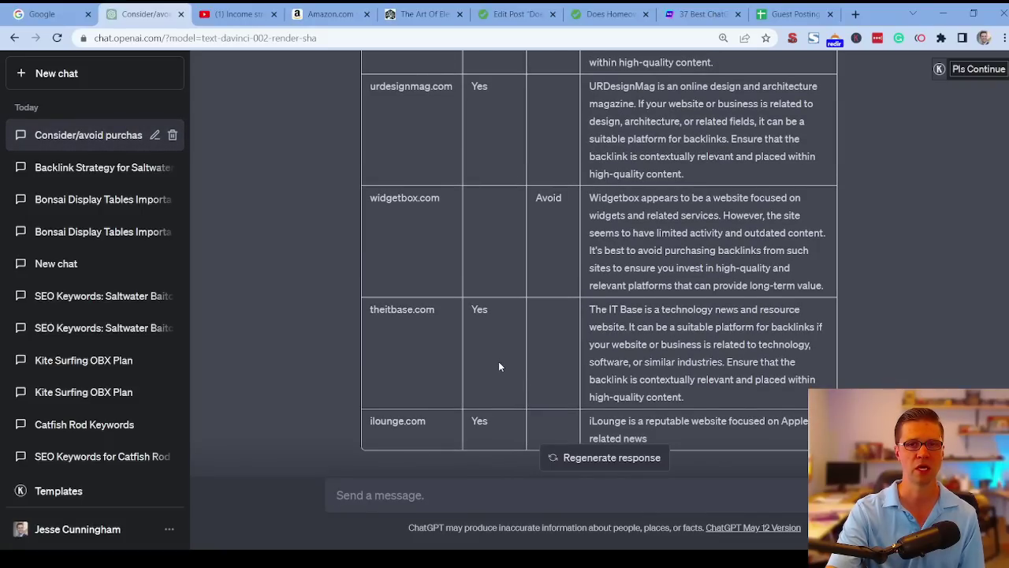
scroll(499, 361, "up", 15)
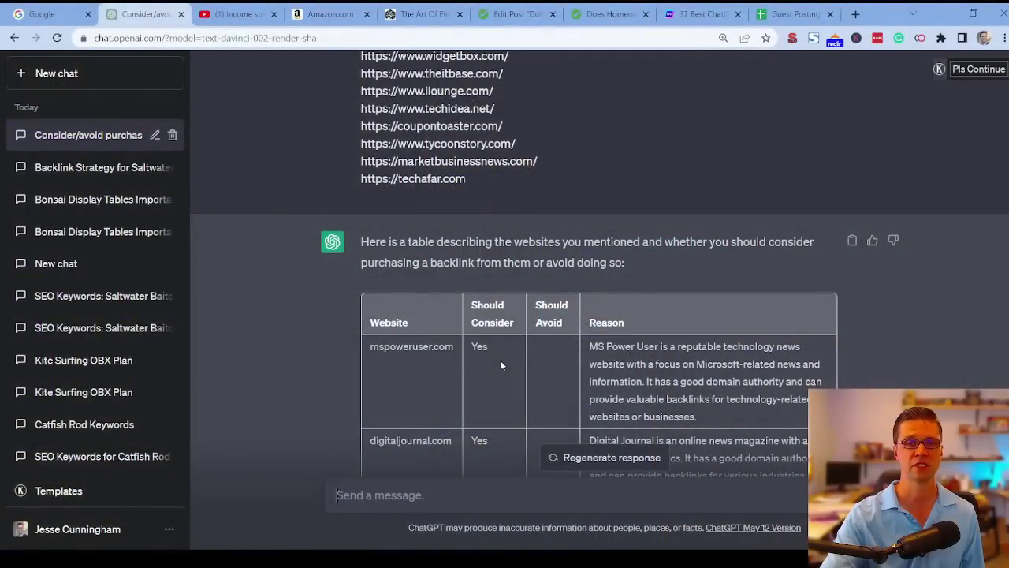
scroll(500, 360, "down", 2)
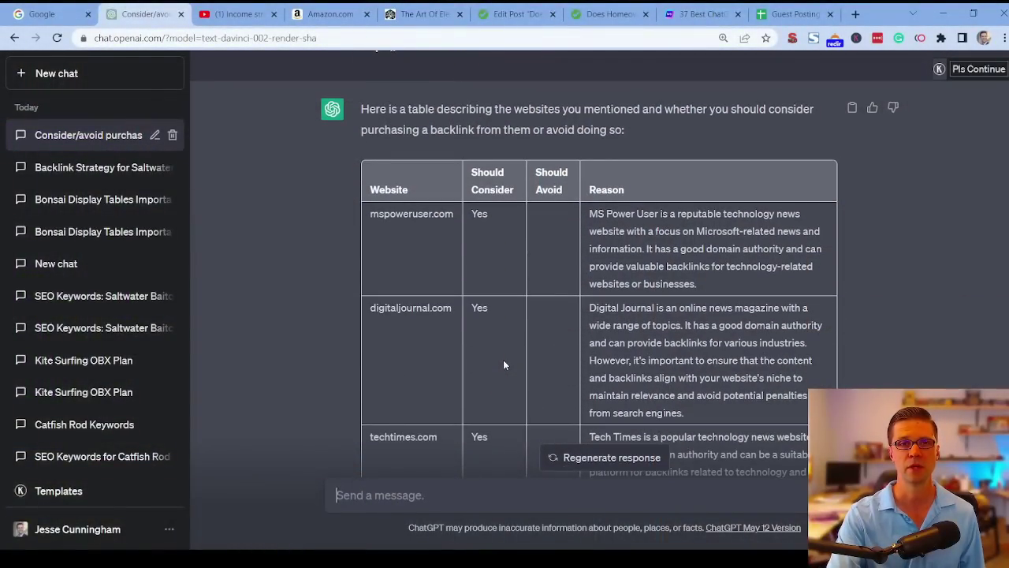
scroll(618, 359, "down", 2)
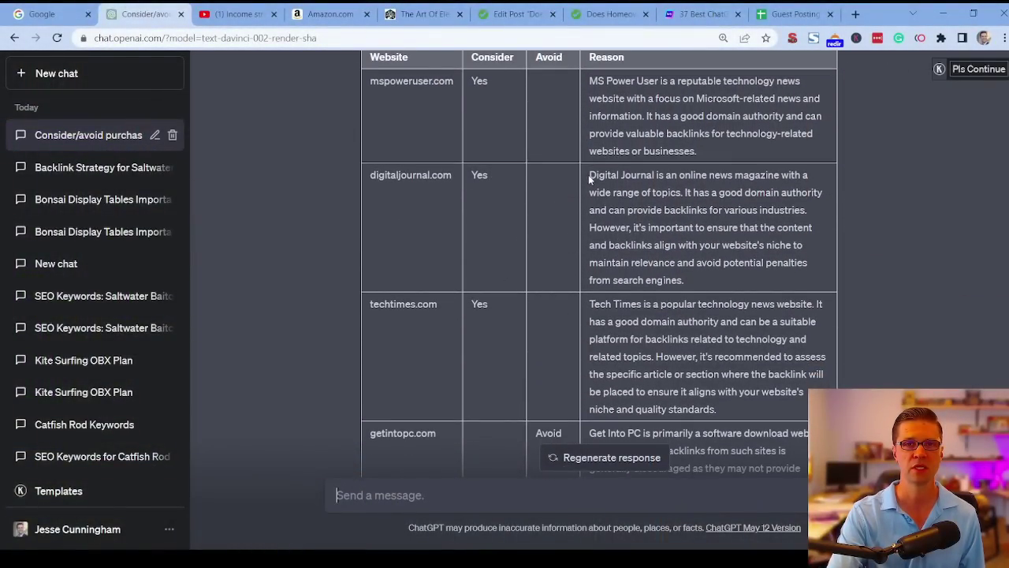
Read the reasons given for digitaljournal.com and getintopc.com in the backlink website table
left_click_drag(590, 180, 765, 280)
left_click(765, 280)
scroll(696, 269, "down", 2)
scroll(698, 269, "down", 1)
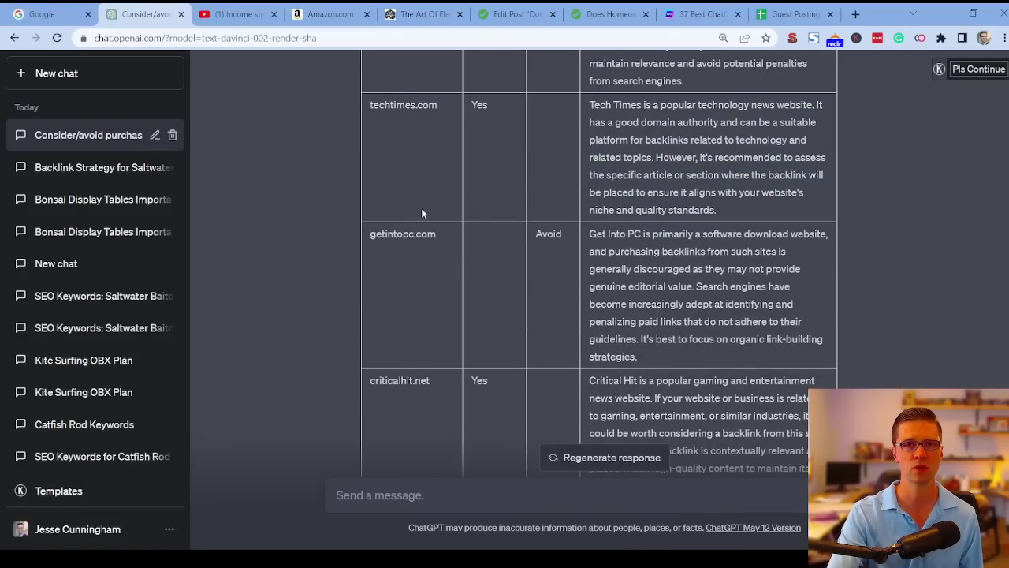
double_click(395, 236)
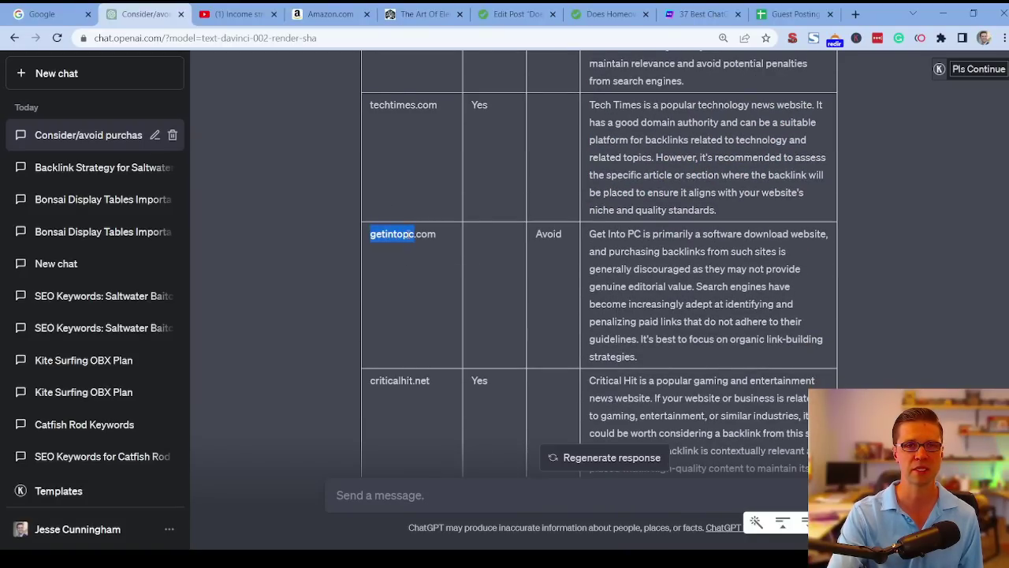
left_click(516, 243)
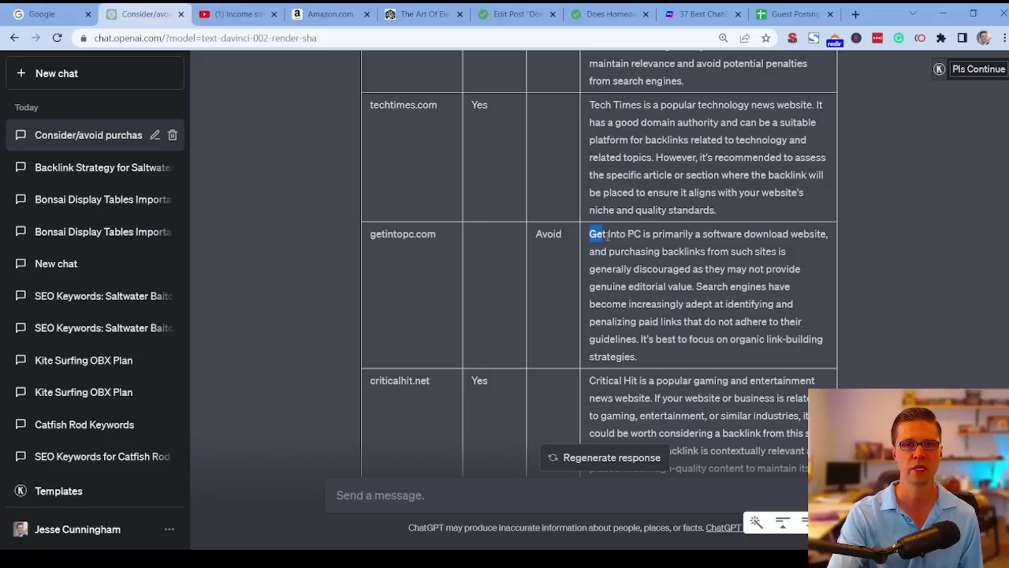
left_click_drag(831, 243, 712, 264)
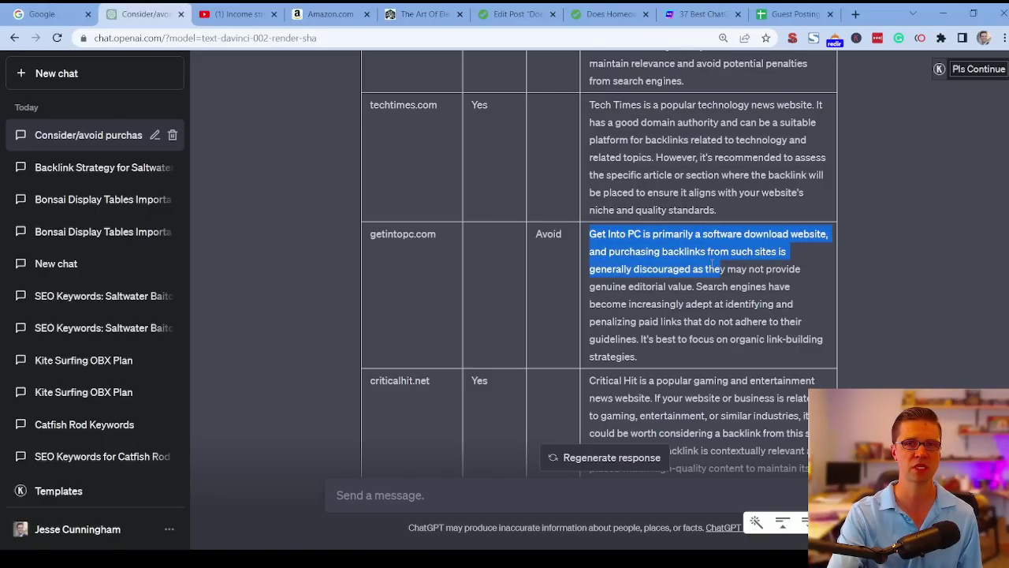
left_click_drag(798, 267, 733, 285)
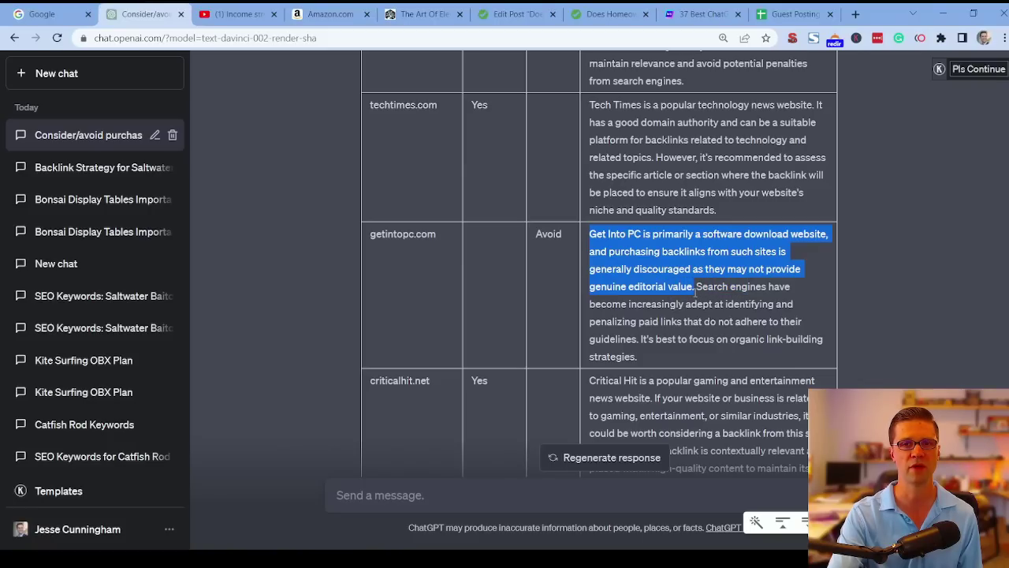
left_click(696, 298)
left_click_drag(696, 286, 769, 304)
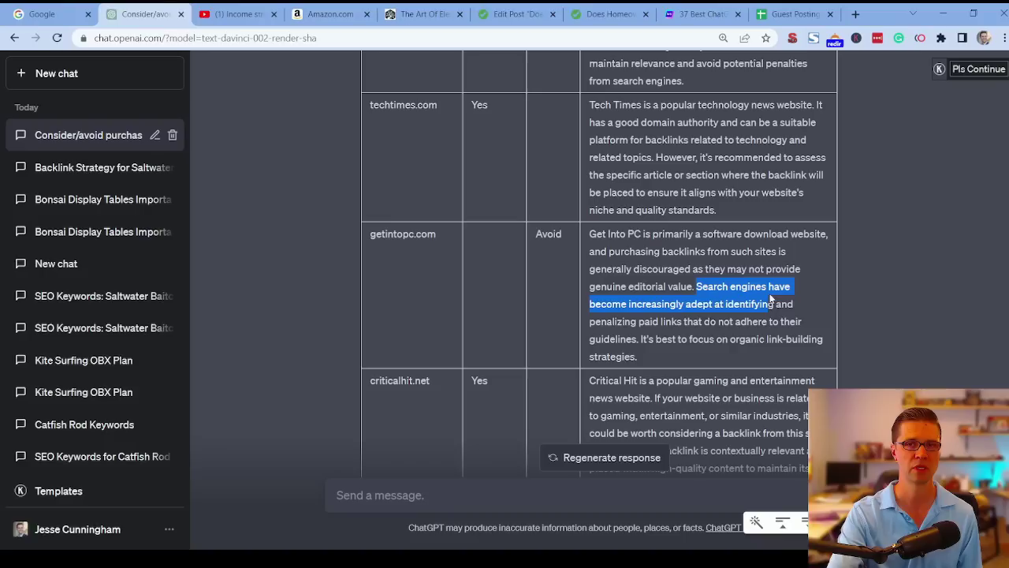
left_click(646, 297)
scroll(679, 294, "down", 1)
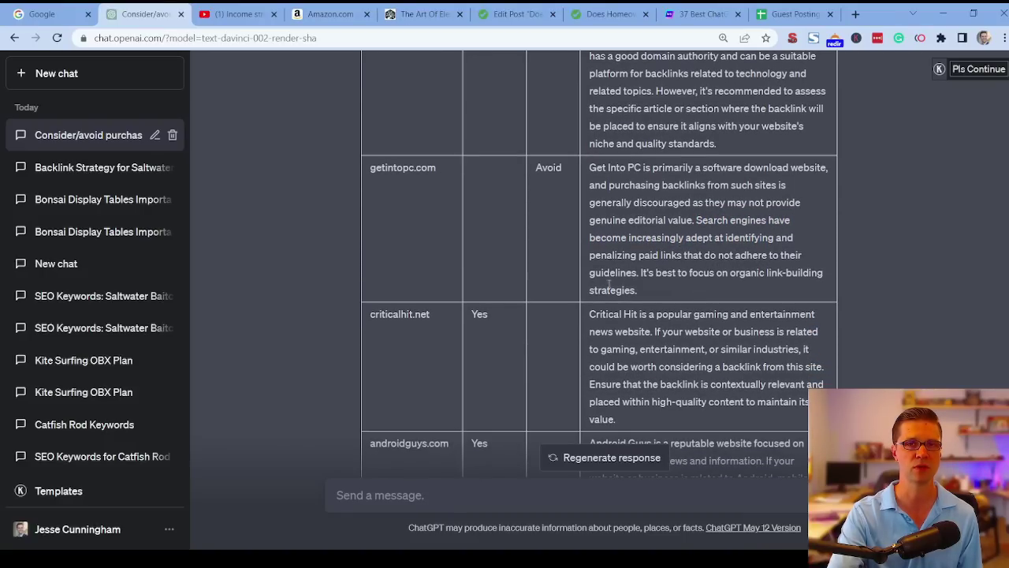
left_click_drag(645, 292, 640, 273)
left_click(640, 273)
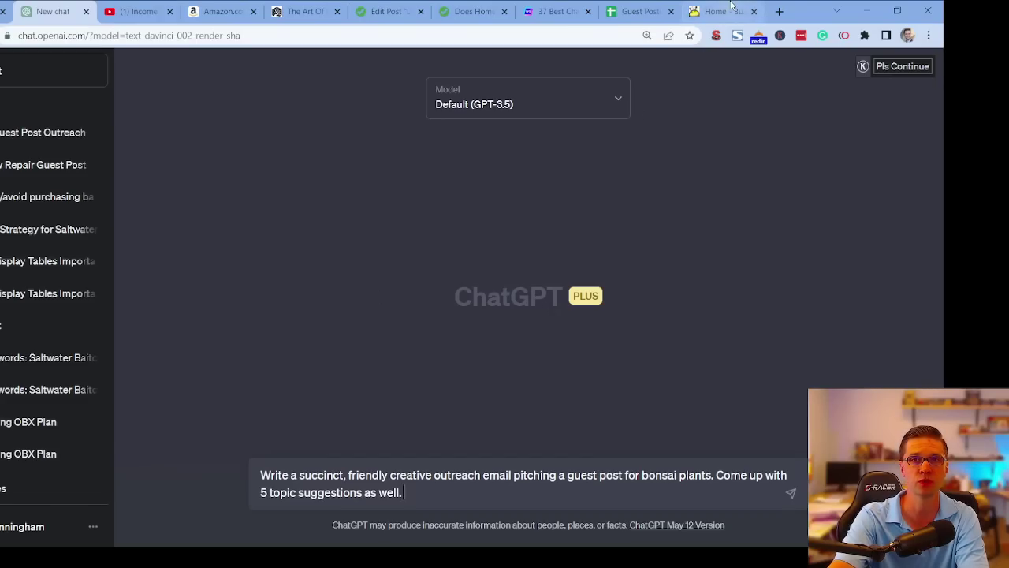
Check the BuzzStream homepage, return to ChatGPT and send the prompt for a bonsai plants guest post outreach email with 5 topic suggestions
left_click(731, 8)
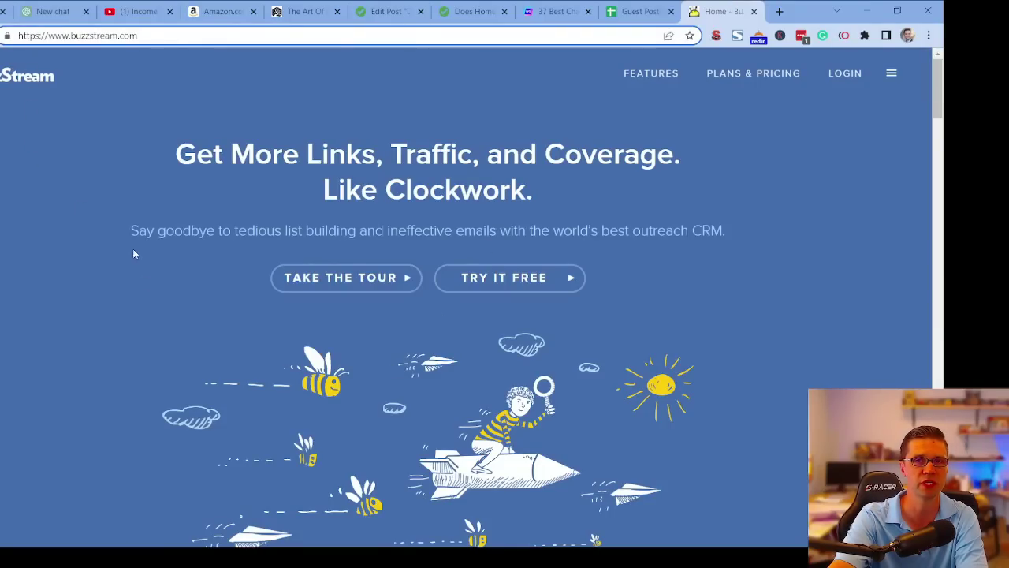
left_click(45, 6)
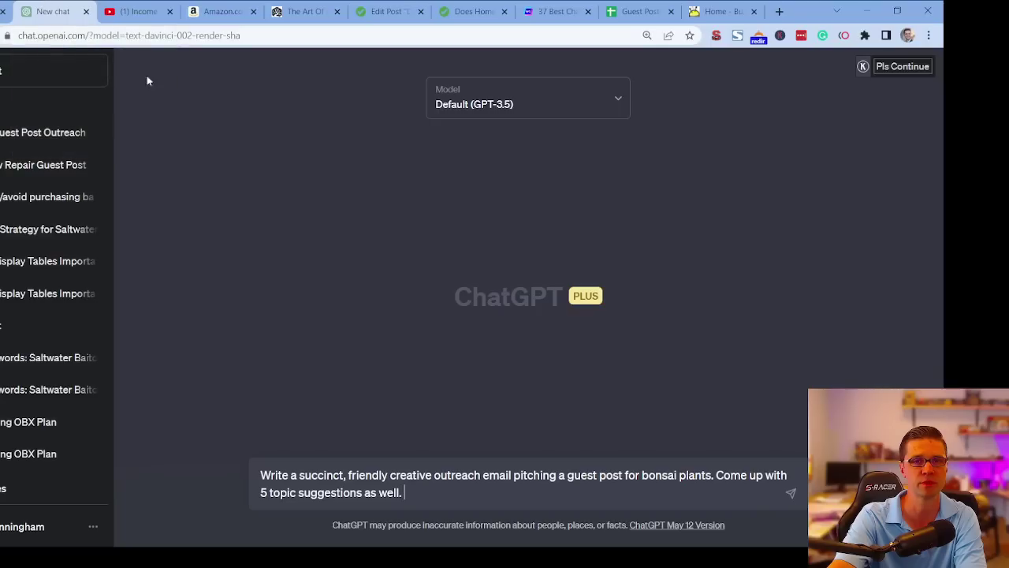
key("Return")
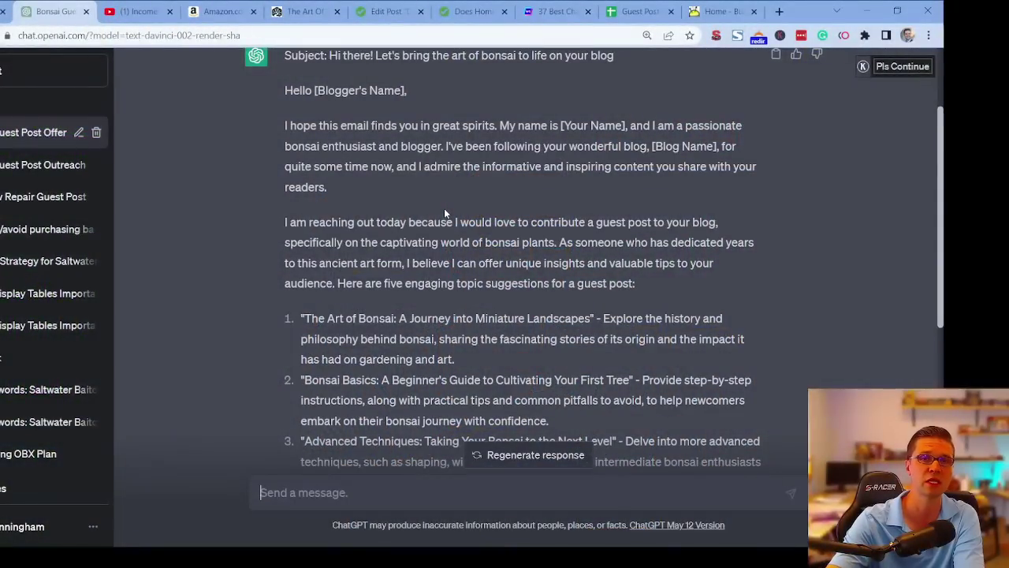
Read the subject, greeting and opening paragraphs of the generated bonsai outreach email
scroll(292, 225, "up", 1)
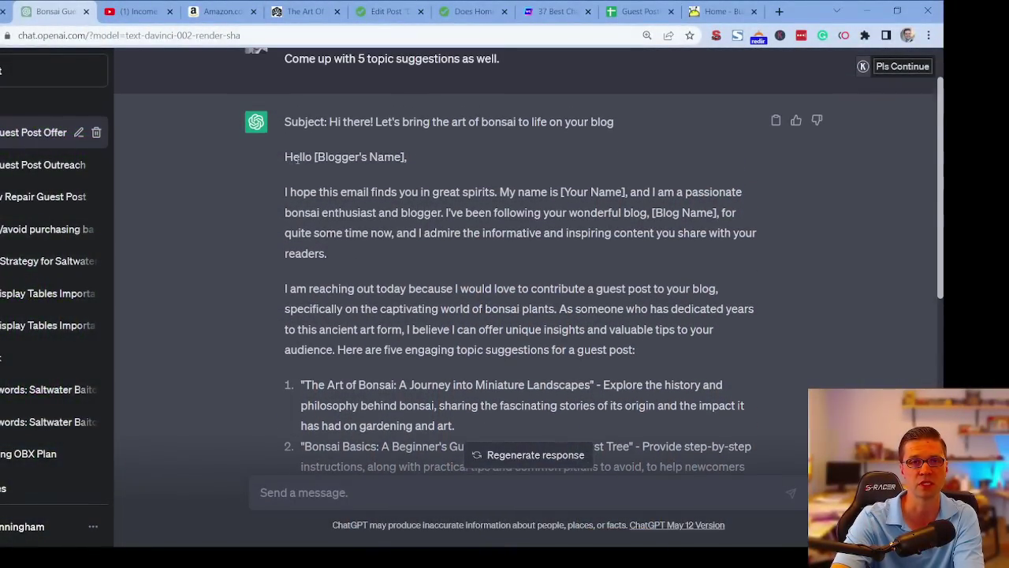
left_click_drag(287, 192, 424, 213)
left_click(500, 192)
left_click(653, 191)
left_click(393, 270)
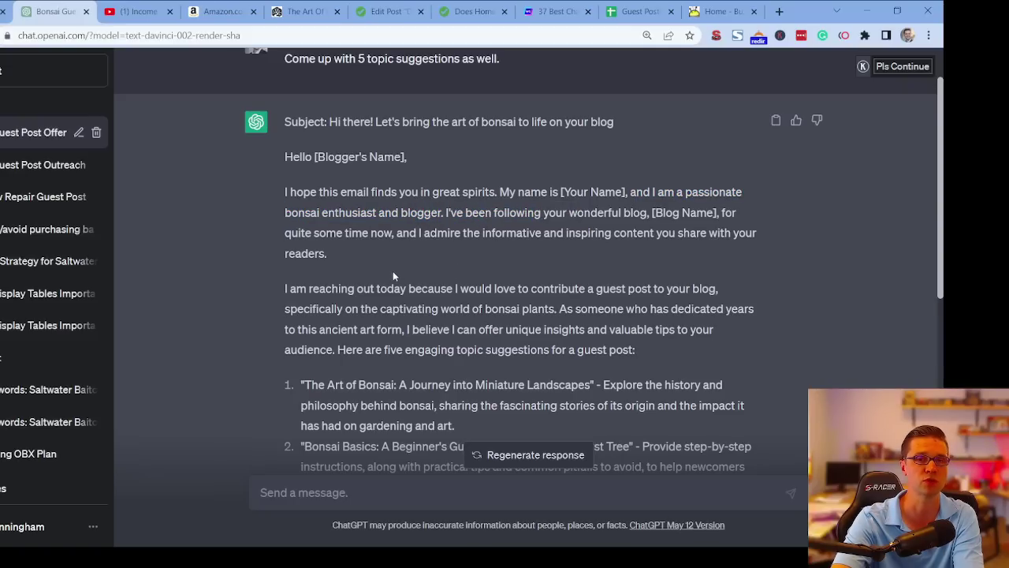
scroll(320, 274, "down", 2)
left_click_drag(284, 156, 562, 156)
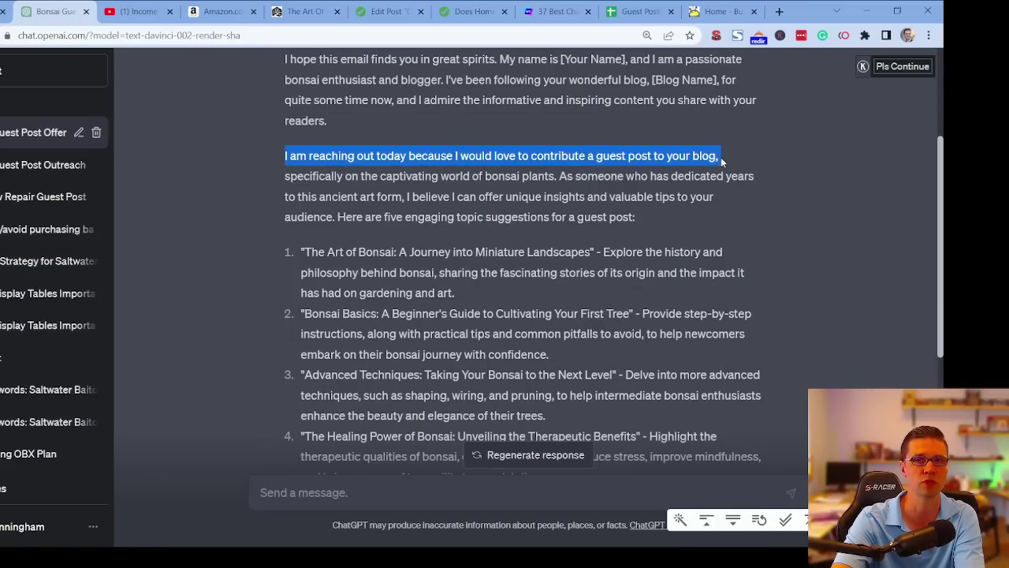
left_click_drag(721, 160, 529, 177)
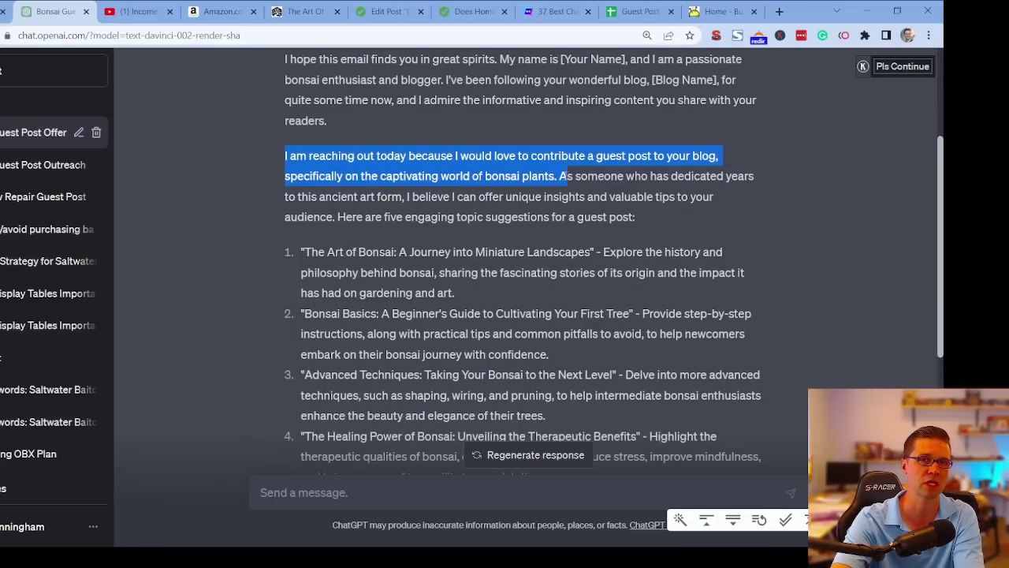
left_click(435, 174)
Review the five guest post topic suggestions and the closing of the bonsai outreach email
scroll(435, 174, "down", 3)
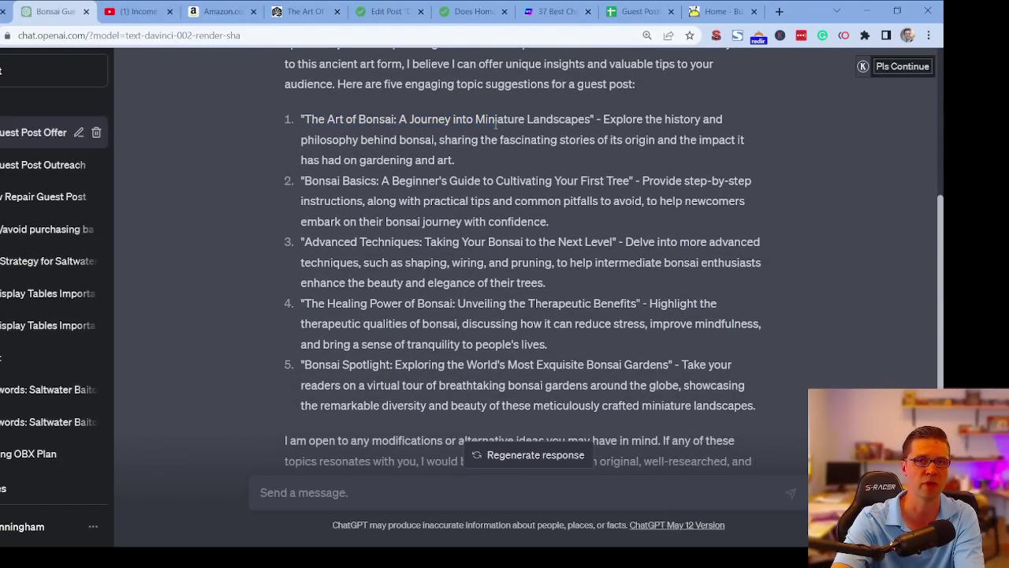
left_click_drag(409, 120, 582, 120)
left_click(579, 120)
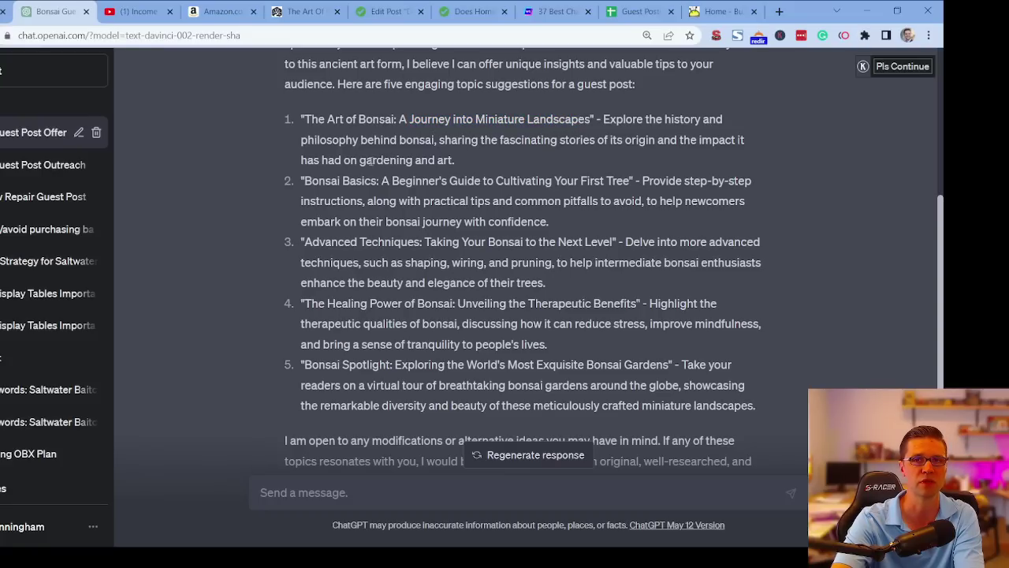
left_click_drag(602, 119, 619, 177)
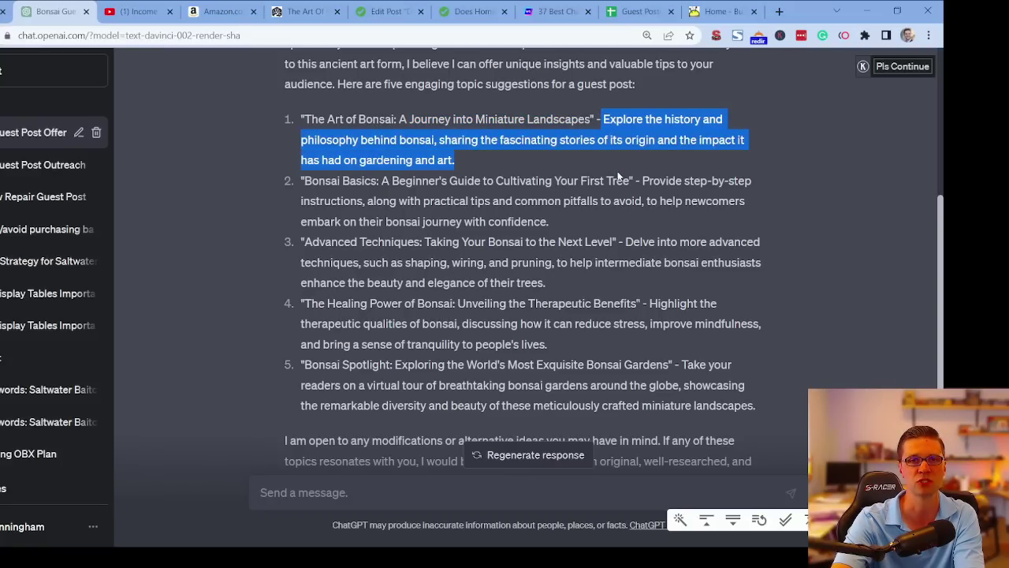
left_click(579, 164)
scroll(444, 215, "down", 3)
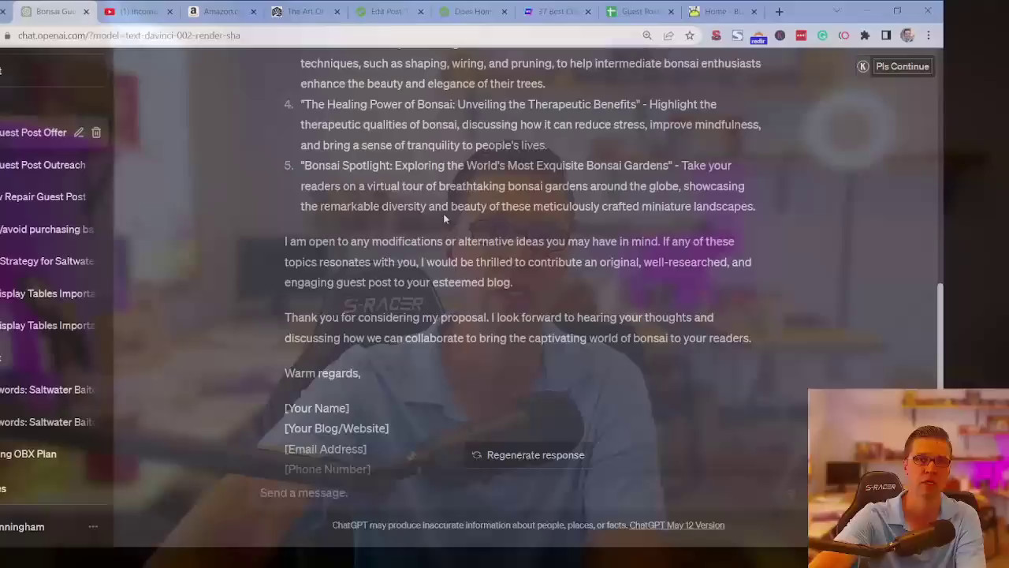
scroll(443, 213, "up", 1)
scroll(439, 213, "up", 1)
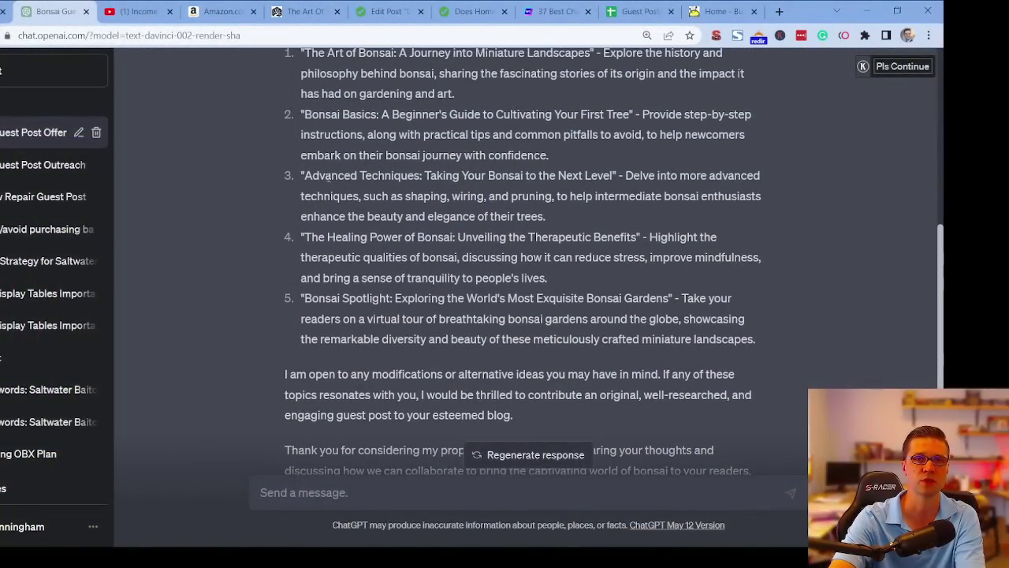
left_click_drag(302, 175, 581, 176)
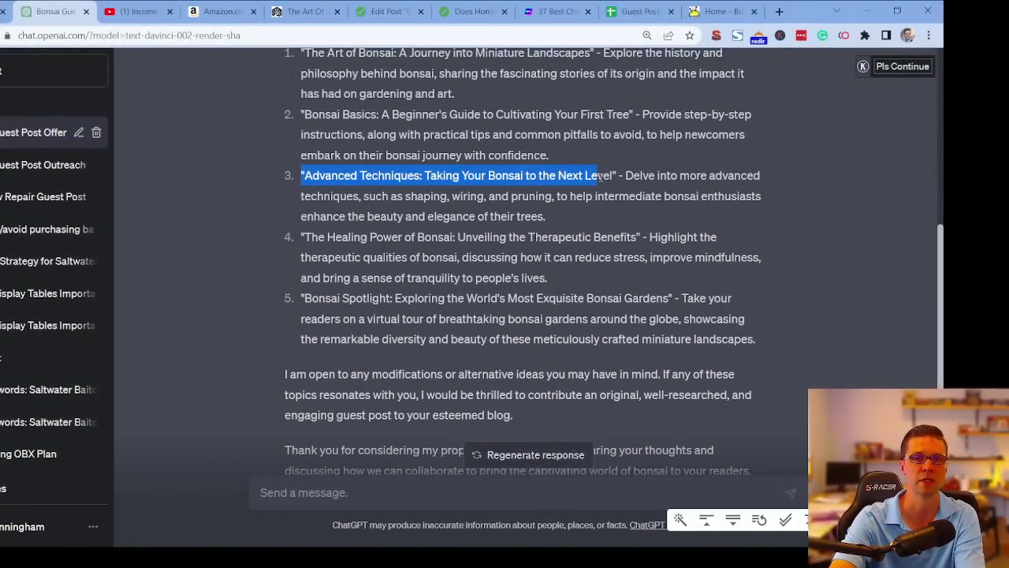
Examine the wording of the prompt requesting a comprehensive keyword research strategy for an online fishing rod business
key("alt+Tab")
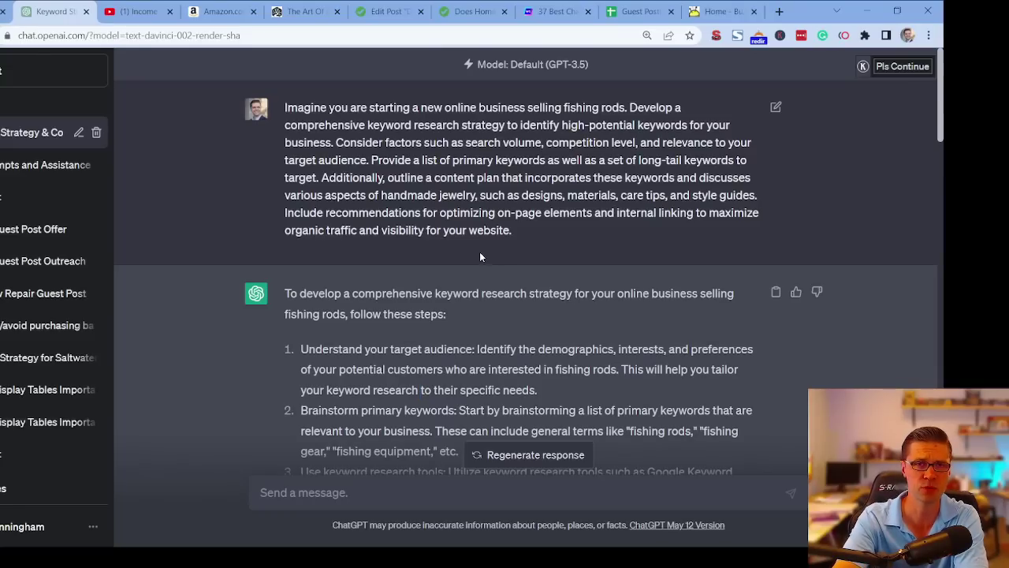
left_click_drag(480, 252, 545, 254)
left_click(545, 255)
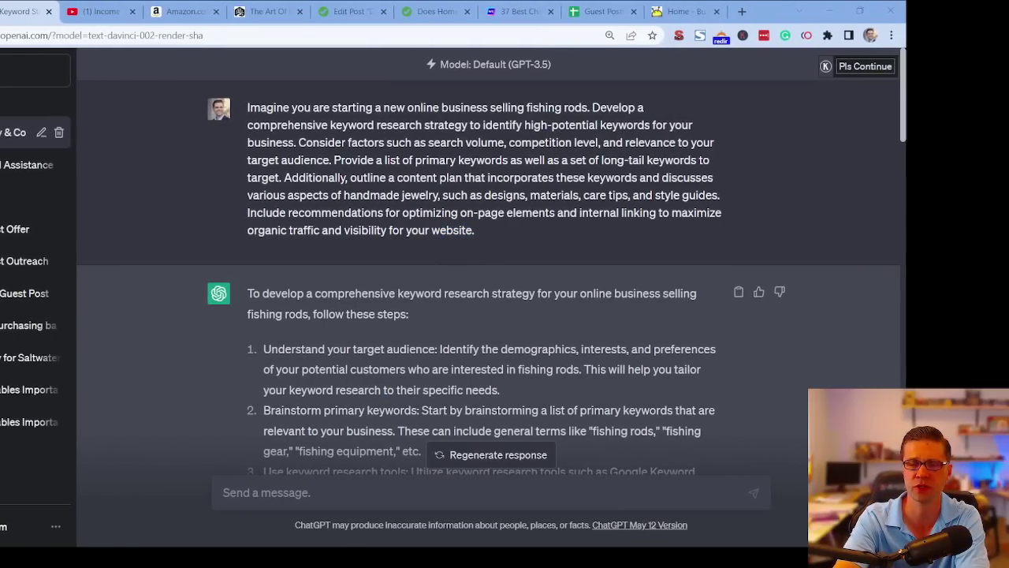
left_click_drag(250, 109, 366, 118)
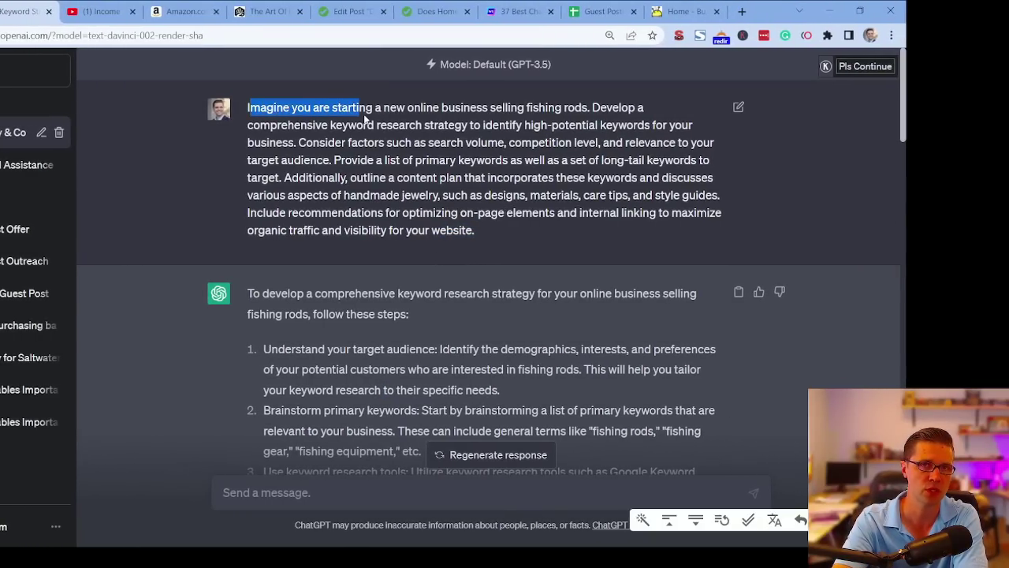
left_click(526, 110)
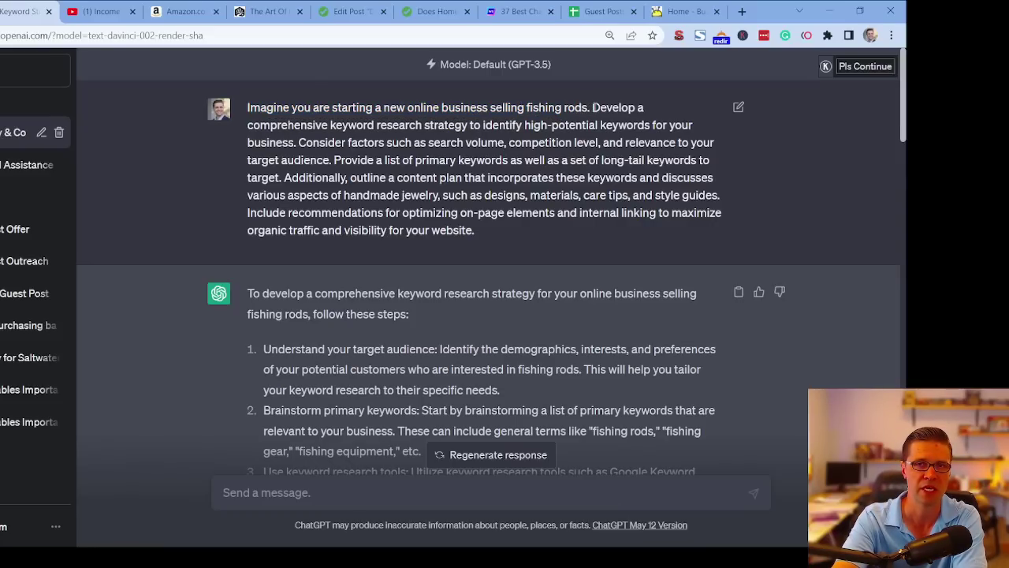
left_click_drag(594, 107, 612, 251)
left_click(597, 136)
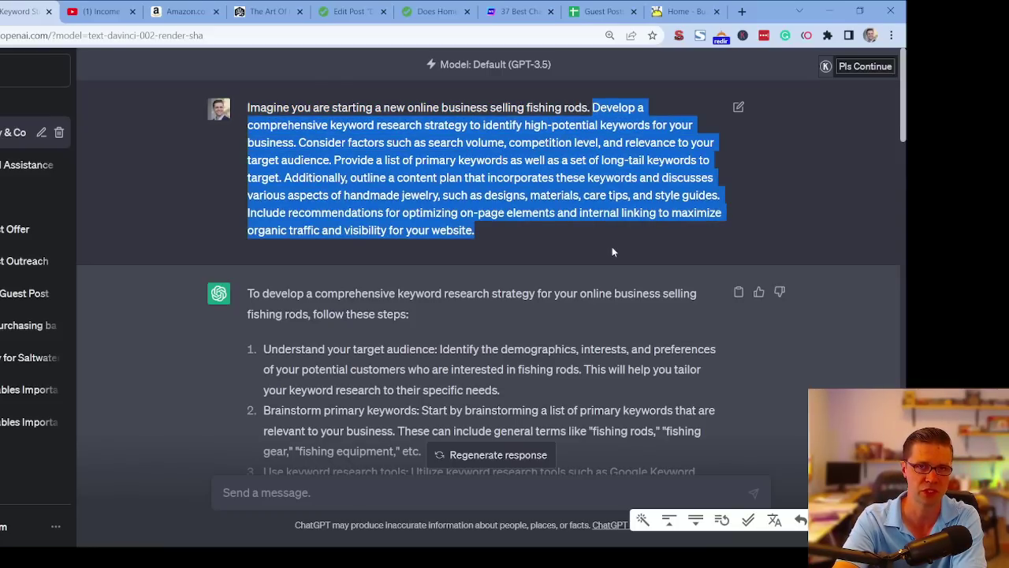
left_click(564, 235)
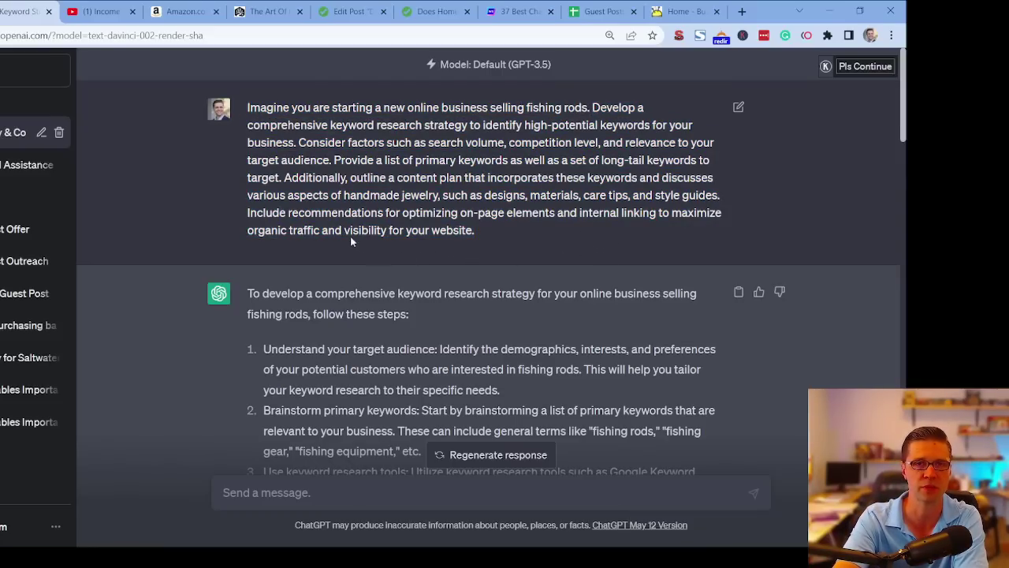
Read the opening points of the fishing rod keyword strategy: target audience, primary keyword brainstorming and keyword research tools
scroll(350, 236, "down", 2)
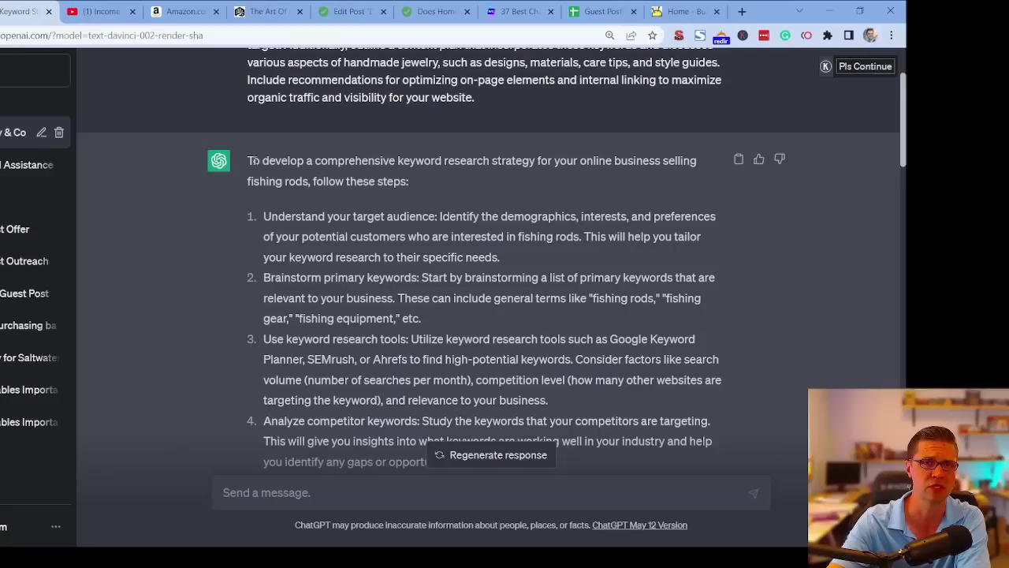
left_click_drag(254, 158, 411, 155)
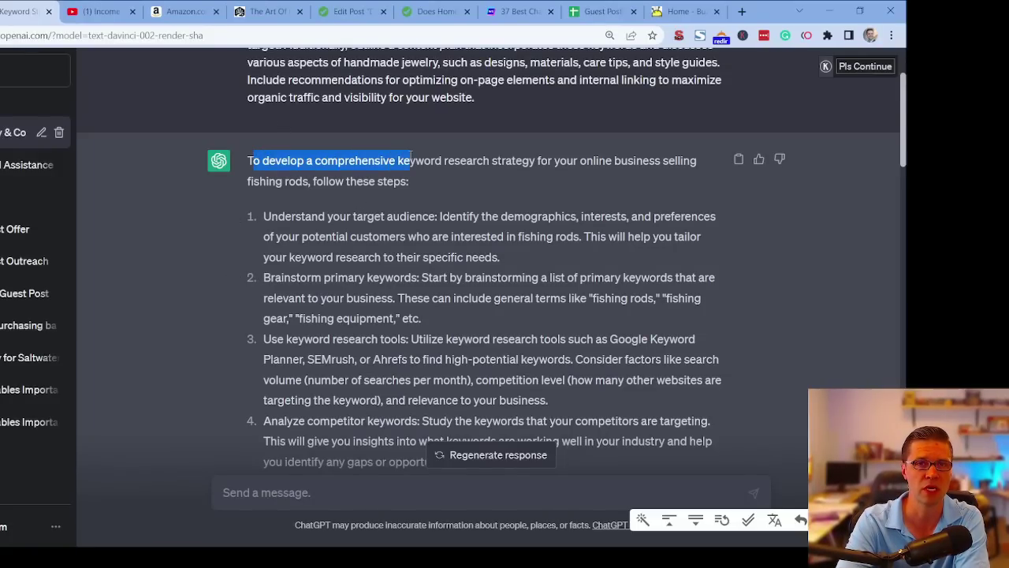
left_click(496, 169)
scroll(298, 117, "down", 2)
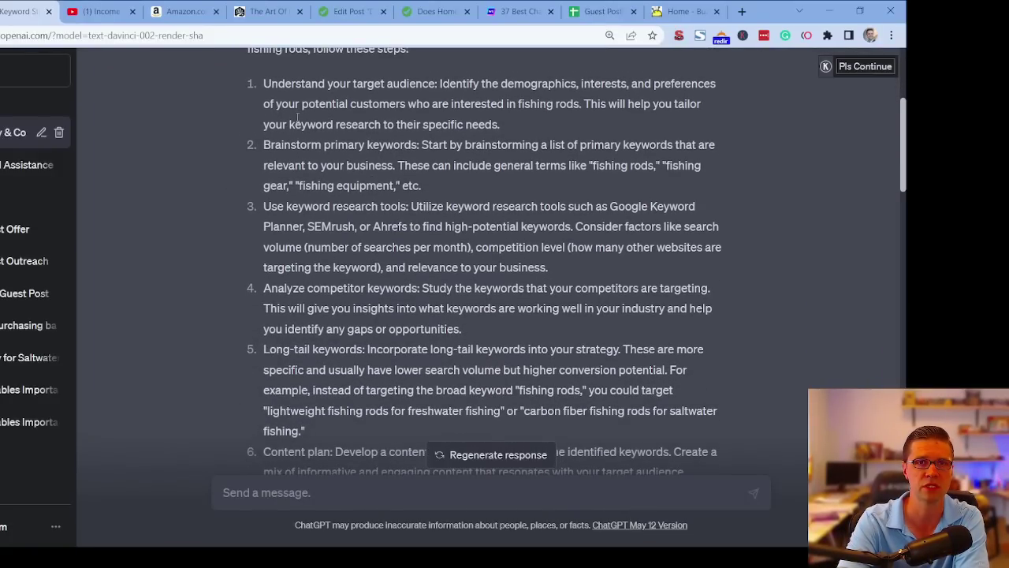
left_click_drag(260, 93, 439, 85)
left_click(439, 85)
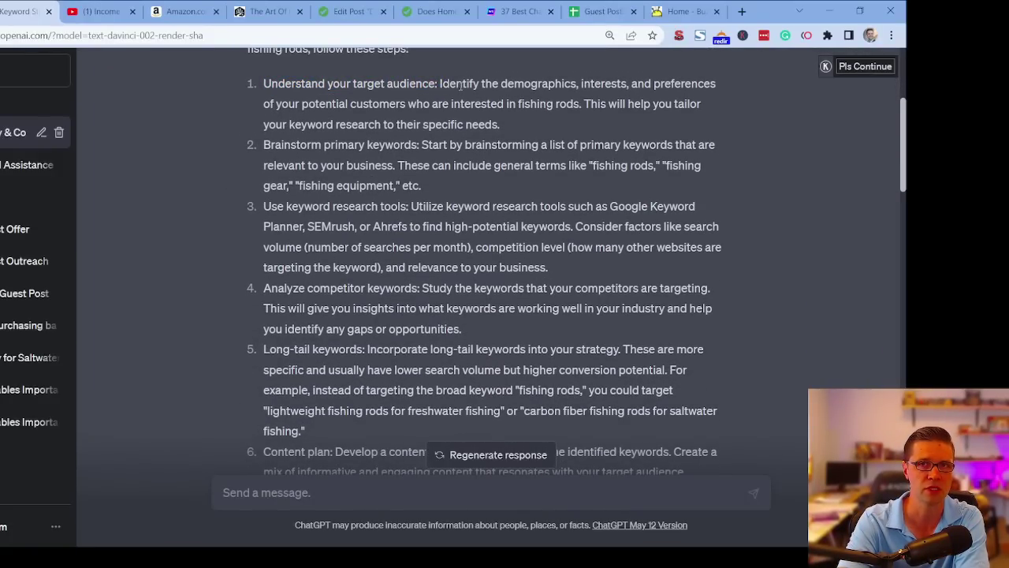
left_click_drag(265, 146, 413, 148)
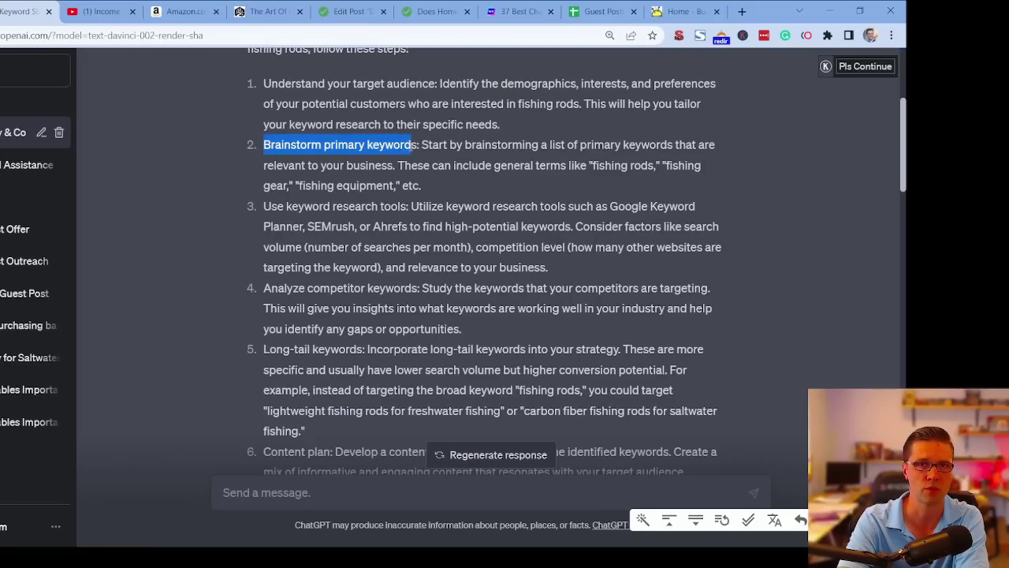
left_click(412, 150)
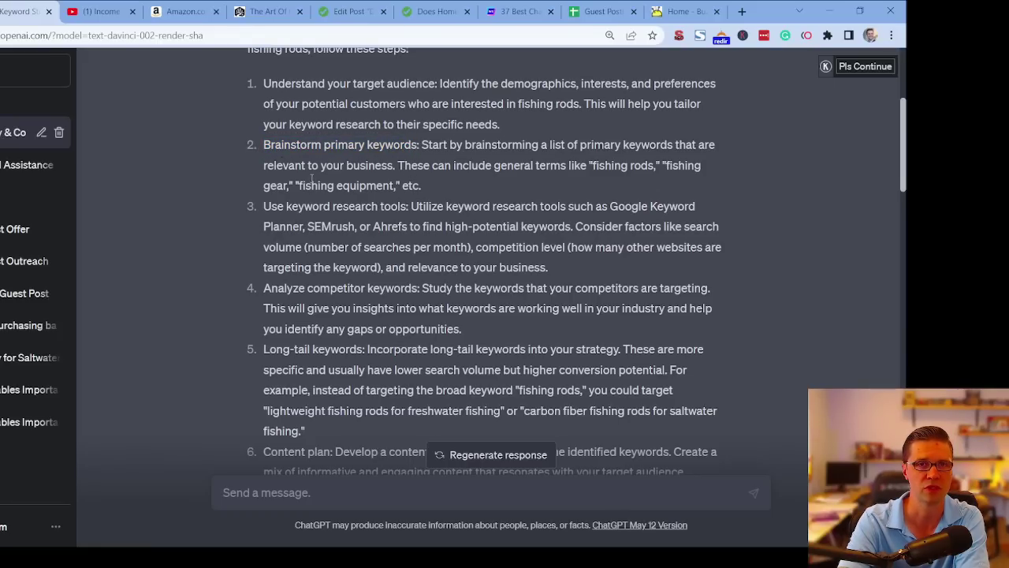
scroll(313, 179, "down", 1)
left_click_drag(271, 145, 411, 141)
left_click(416, 139)
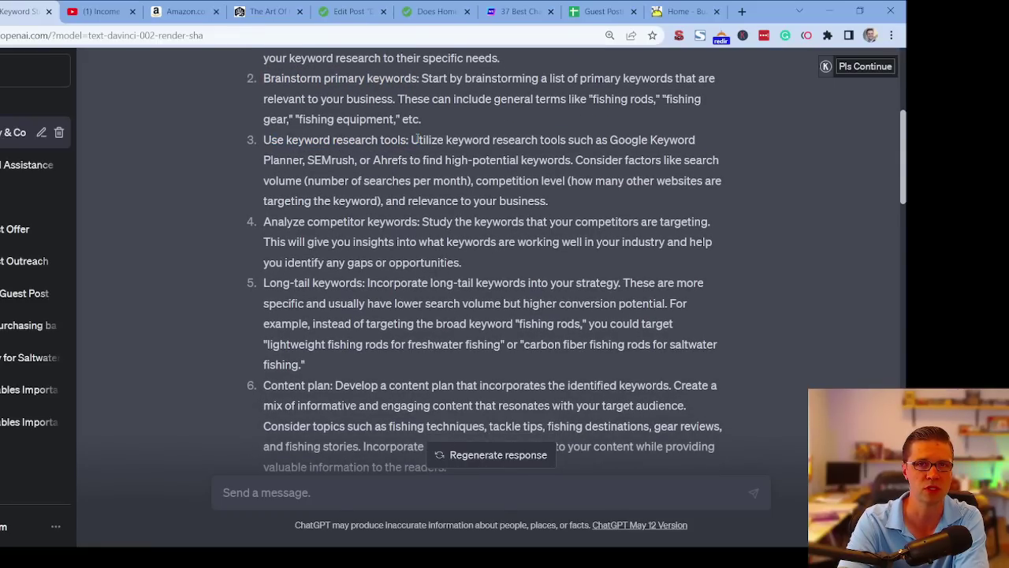
Review the competitor and long-tail keyword advice, highlighting the example "lightweight fishing rods for freshwater fishing"
scroll(293, 197, "down", 2)
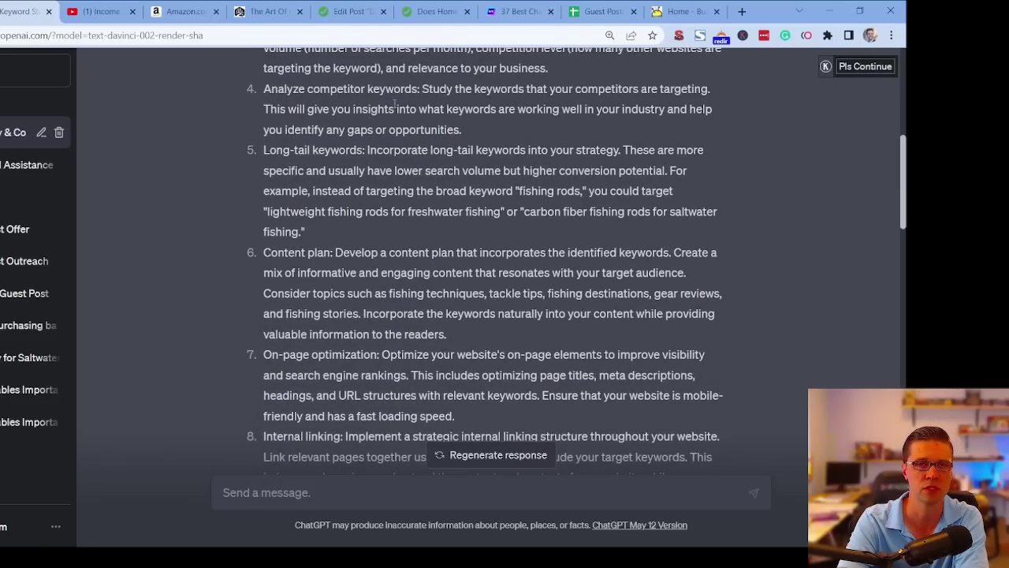
left_click_drag(266, 149, 381, 150)
left_click(363, 169)
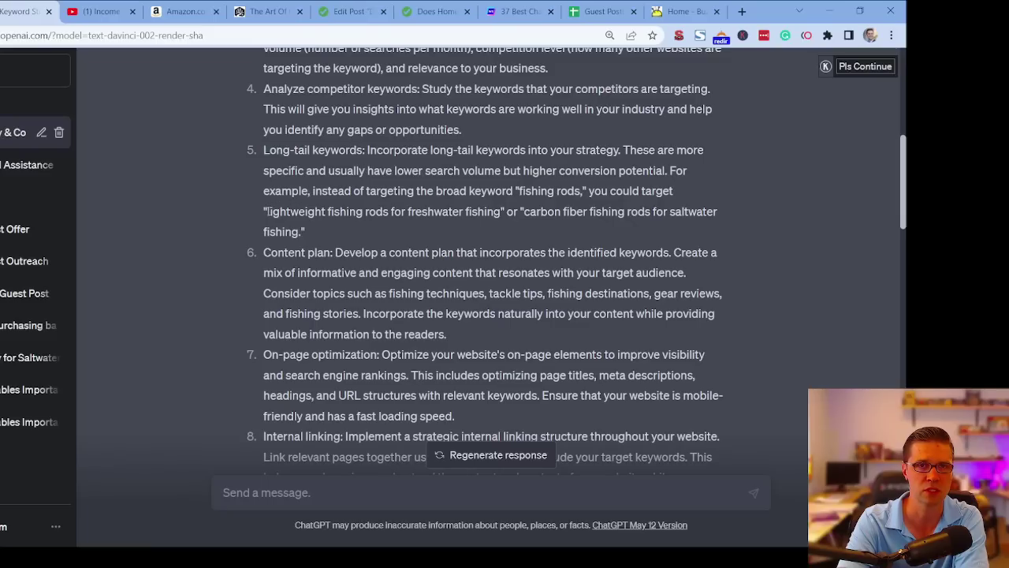
left_click_drag(267, 211, 368, 208)
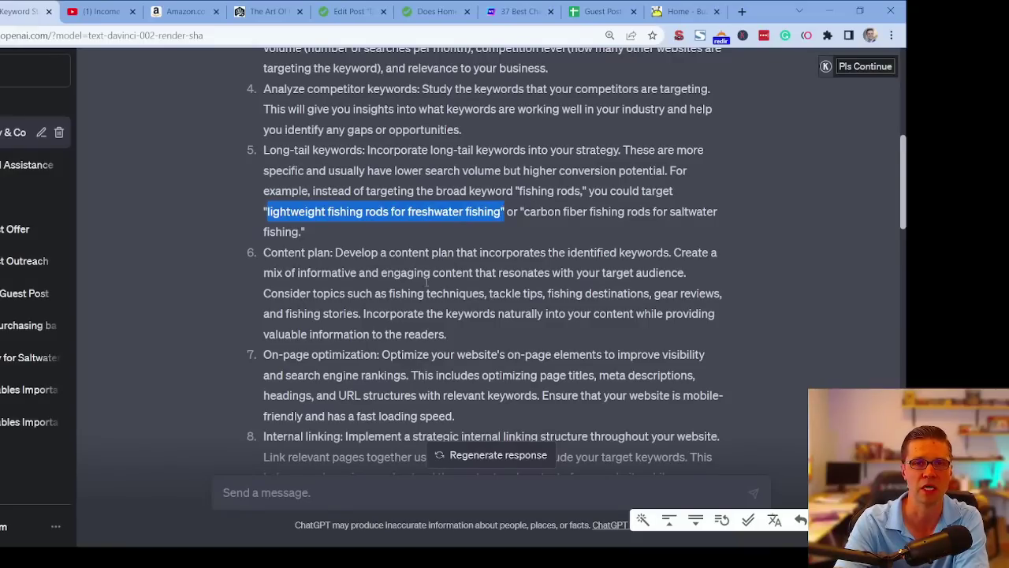
left_click(427, 283)
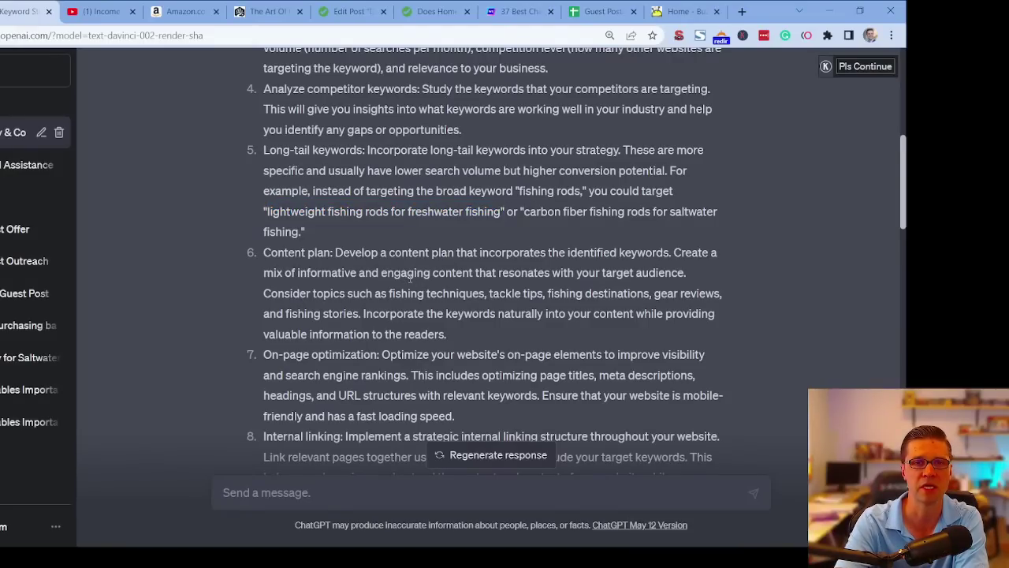
Examine the sample primary keywords and sample long-tail keywords suggested for the fishing rod business
scroll(381, 285, "down", 3)
scroll(281, 221, "down", 8)
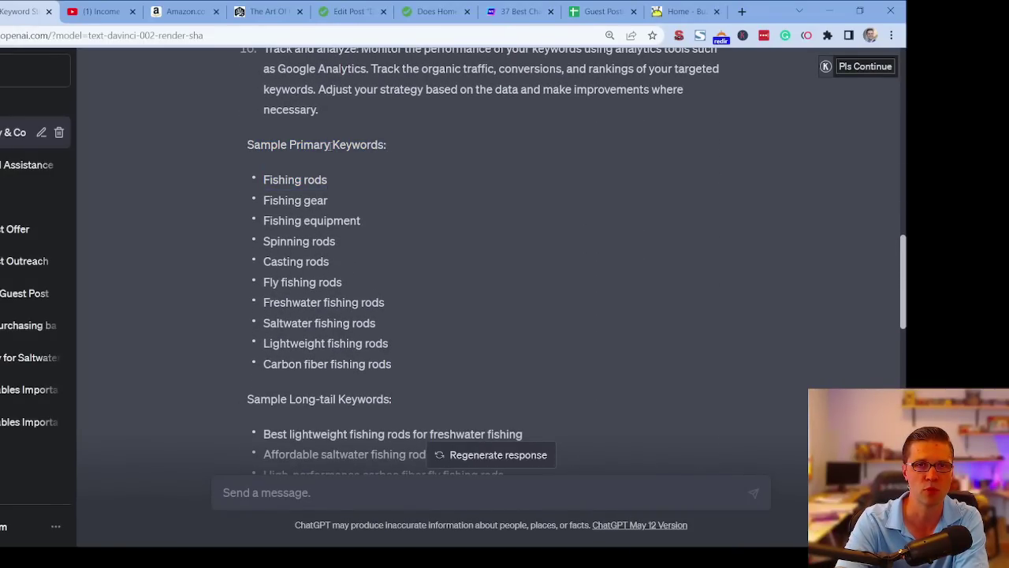
left_click_drag(258, 176, 423, 367)
left_click(417, 375)
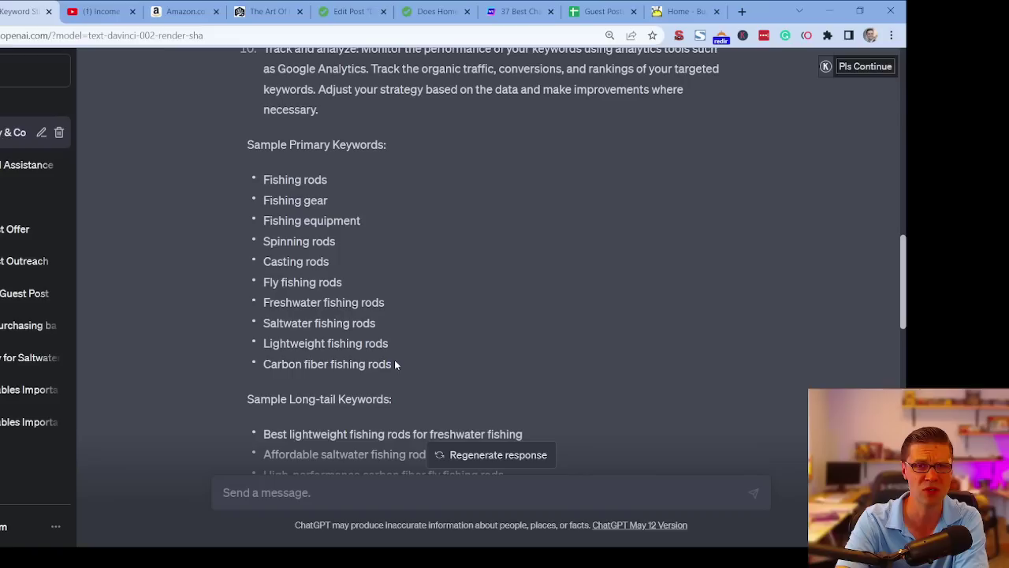
scroll(399, 322, "down", 3)
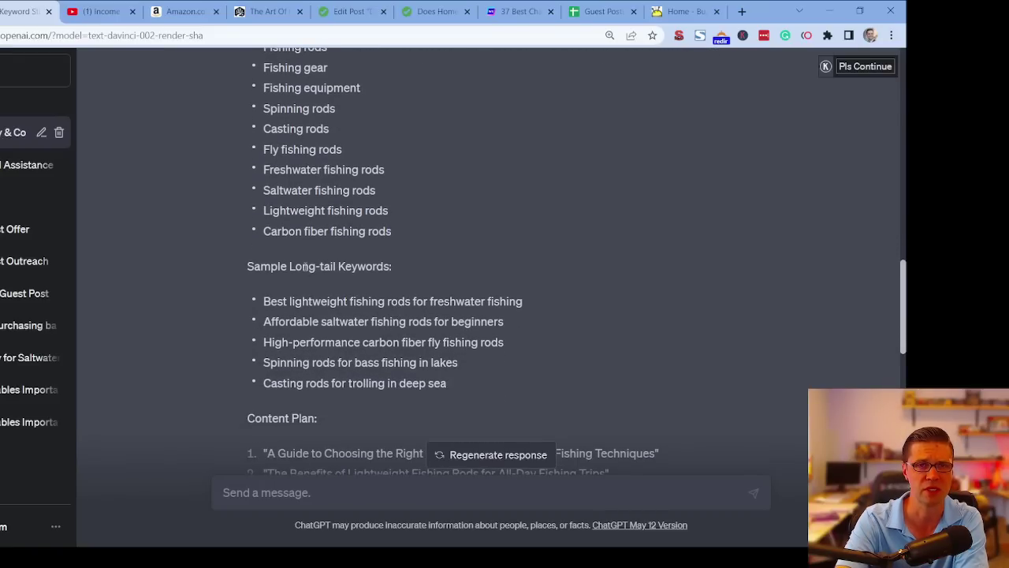
double_click(264, 266)
left_click(307, 279)
scroll(307, 279, "down", 2)
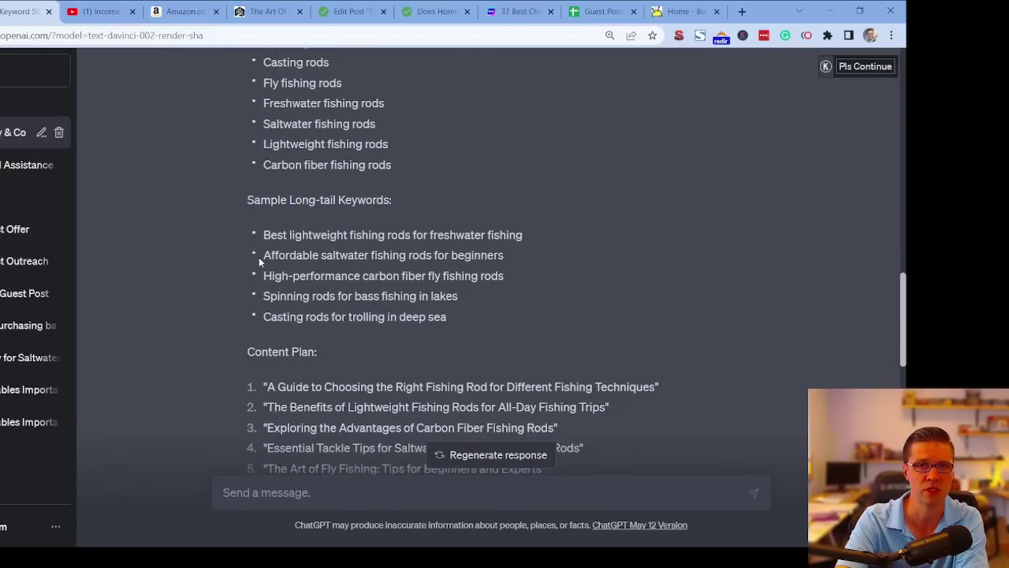
left_click_drag(260, 261, 466, 251)
left_click(310, 248)
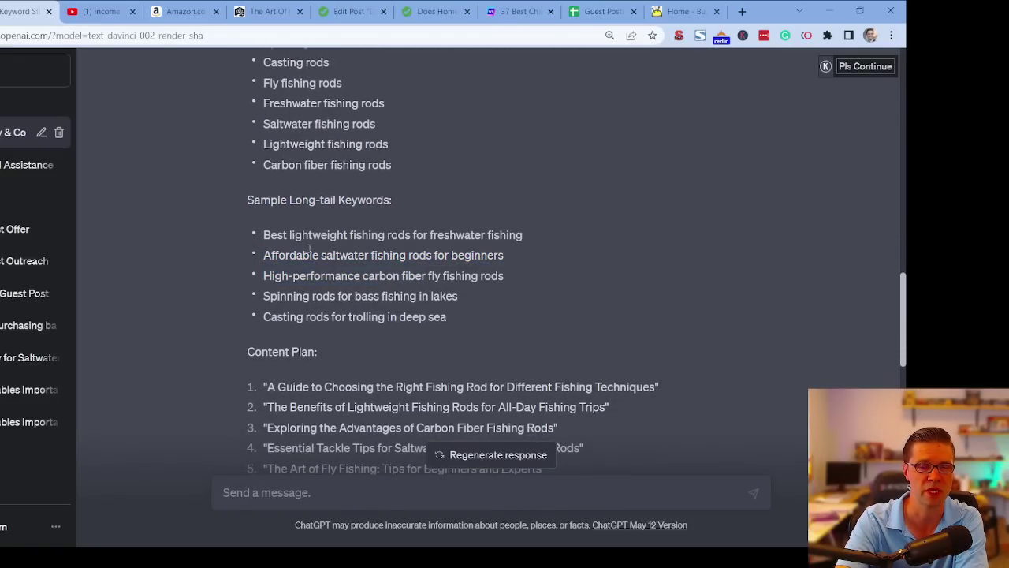
left_click_drag(265, 253, 525, 260)
left_click(527, 260)
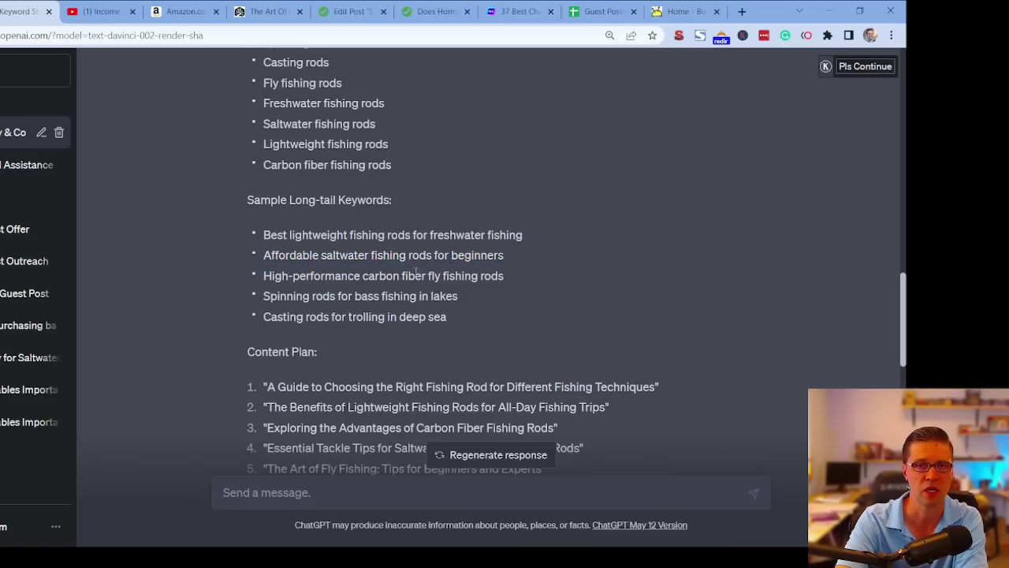
Look through the article titles in the content plan, including those in the "keep going" continuation
scroll(384, 280, "down", 1)
scroll(383, 282, "down", 2)
left_click_drag(265, 188, 541, 330)
left_click(505, 329)
scroll(344, 283, "down", 2)
scroll(345, 283, "down", 2)
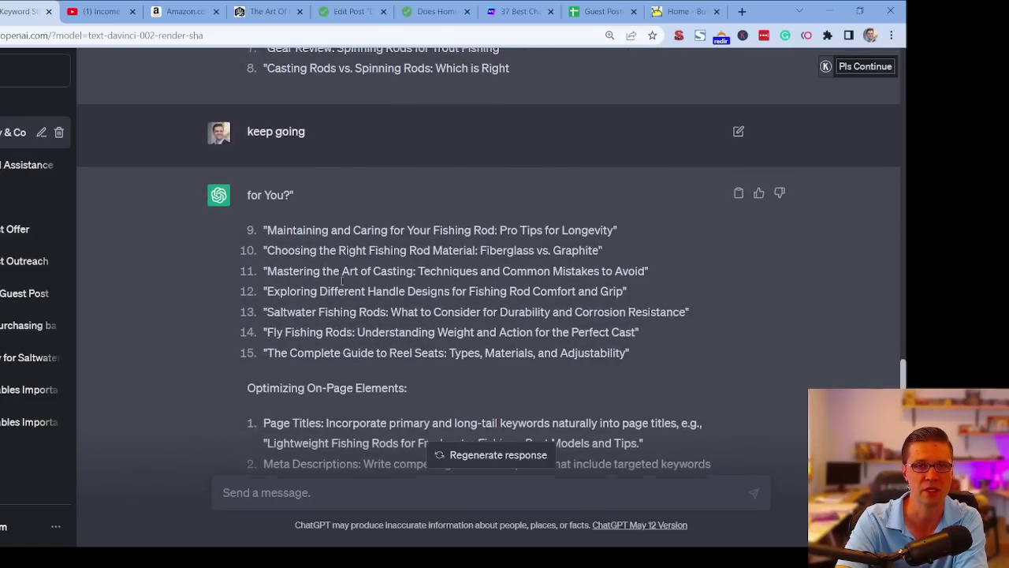
scroll(355, 293, "down", 2)
scroll(330, 290, "down", 2)
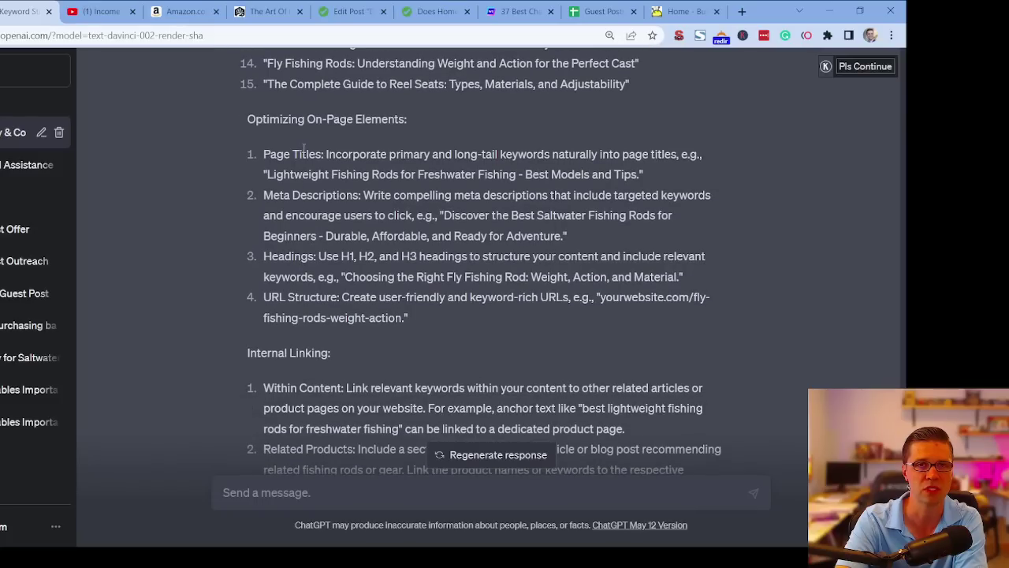
Review the on-page optimization and internal linking recommendations through to the closing summary of the response
left_click_drag(264, 154, 408, 318)
left_click(384, 312)
scroll(387, 293, "down", 2)
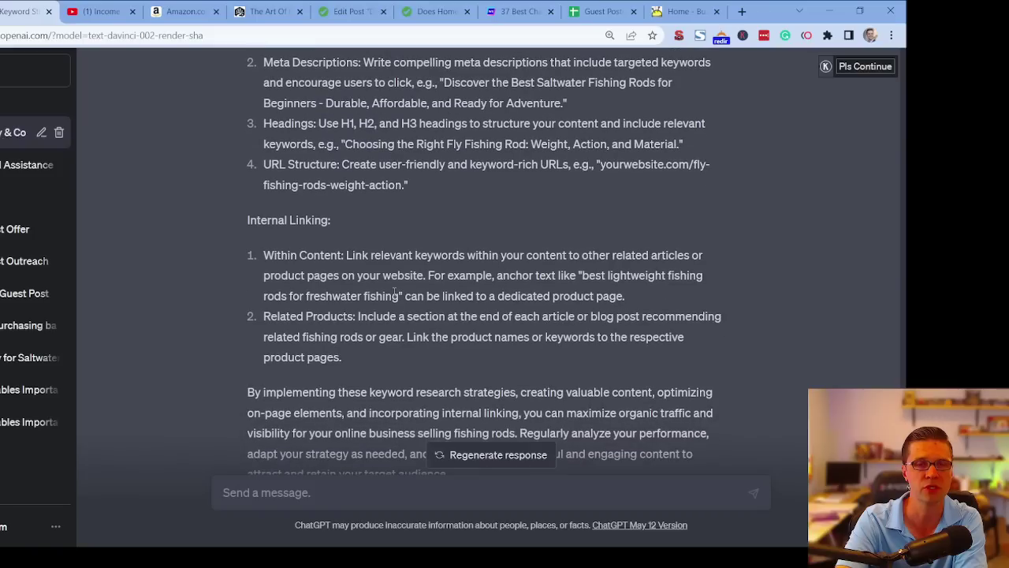
scroll(365, 307, "down", 2)
left_click_drag(457, 374, 223, 268)
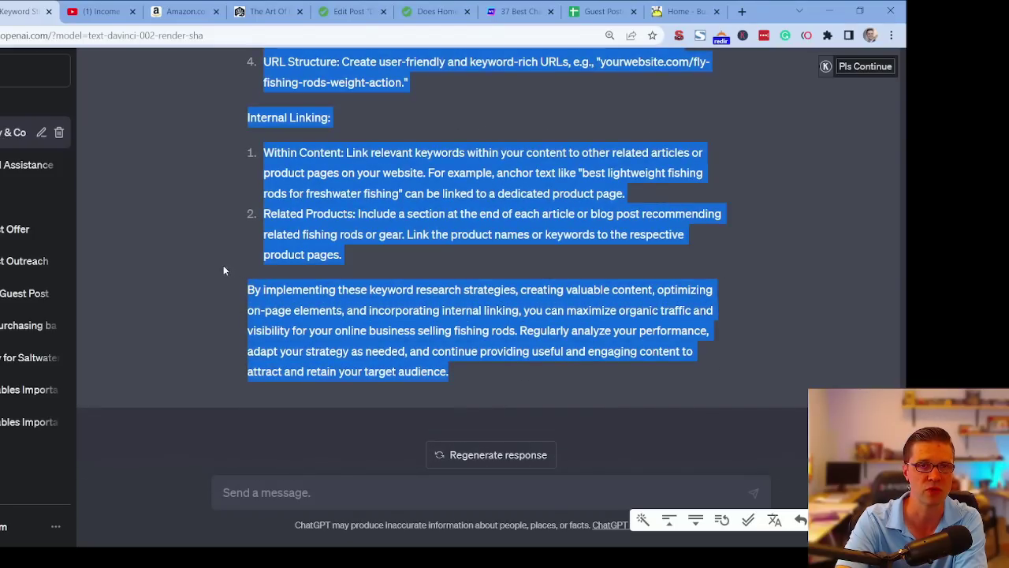
left_click(224, 268)
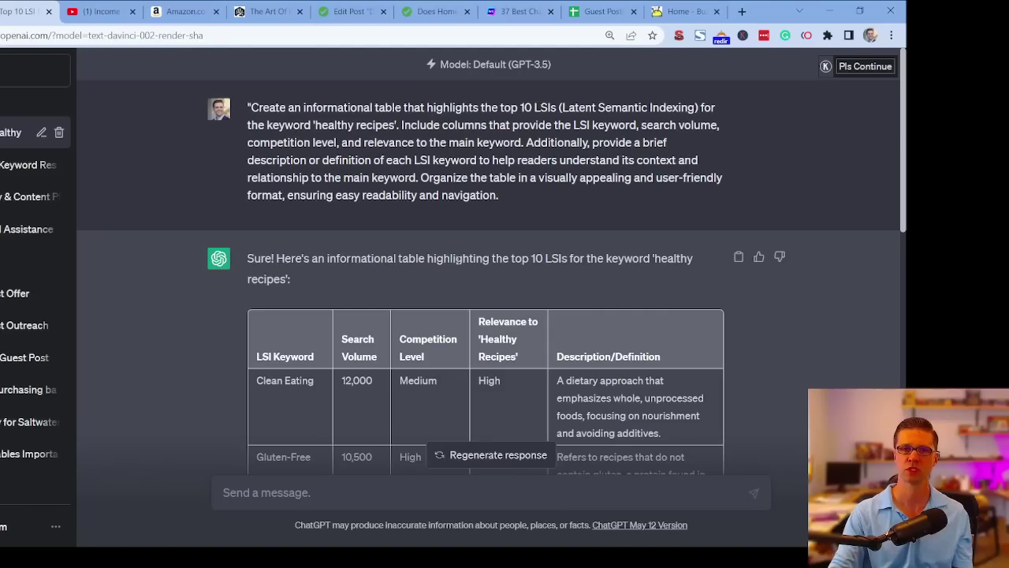
Skim the LSI keyword table response, and examine the wording of its prompt for the keyword 'healthy recipes'
scroll(380, 303, "down", 8)
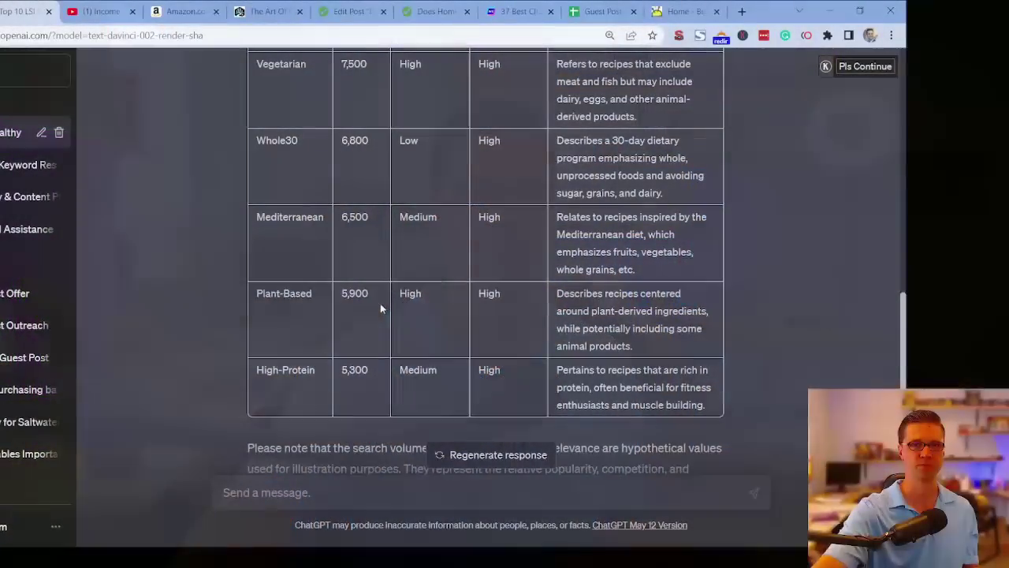
scroll(380, 303, "up", 10)
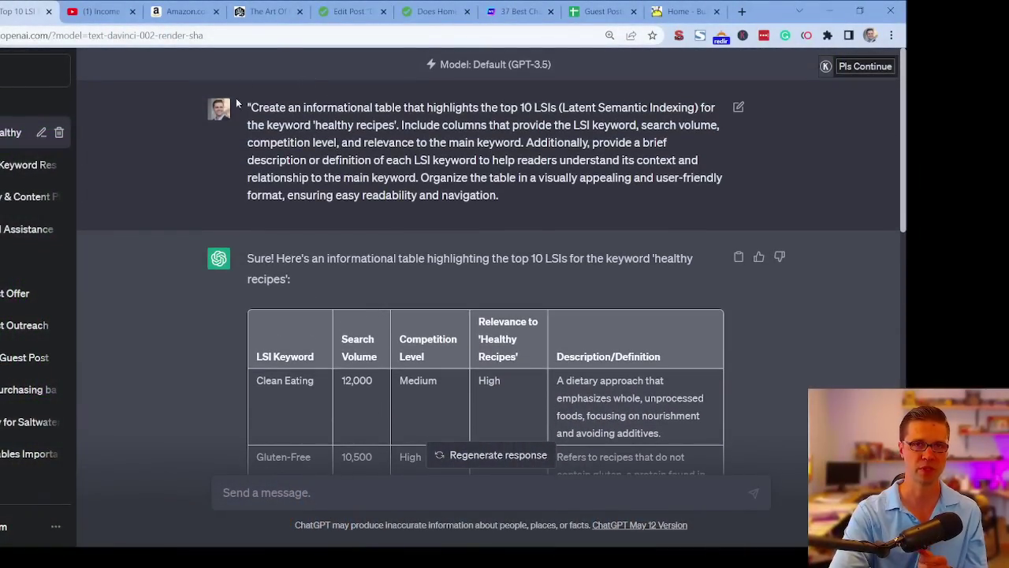
left_click_drag(251, 107, 463, 108)
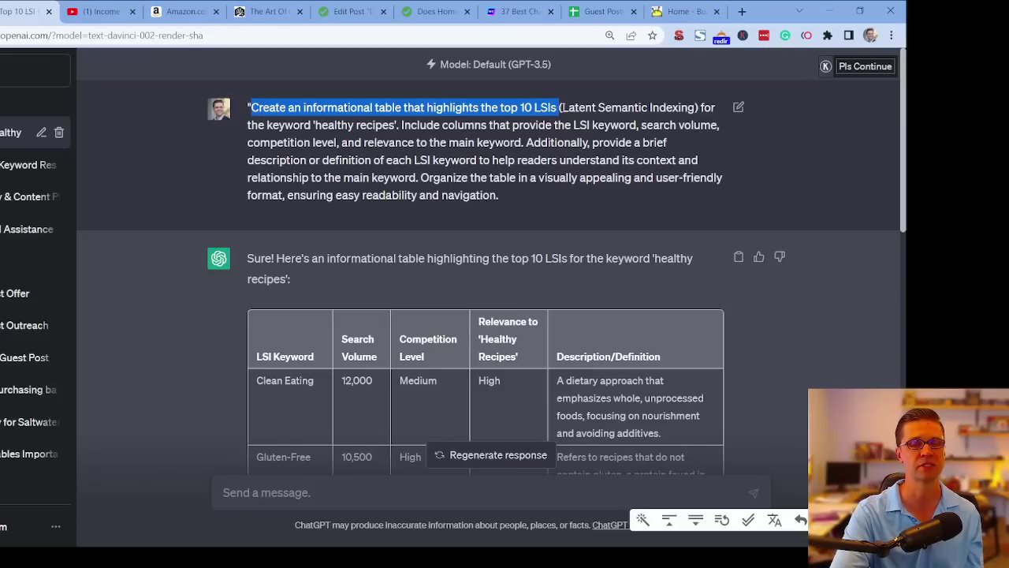
left_click(578, 107)
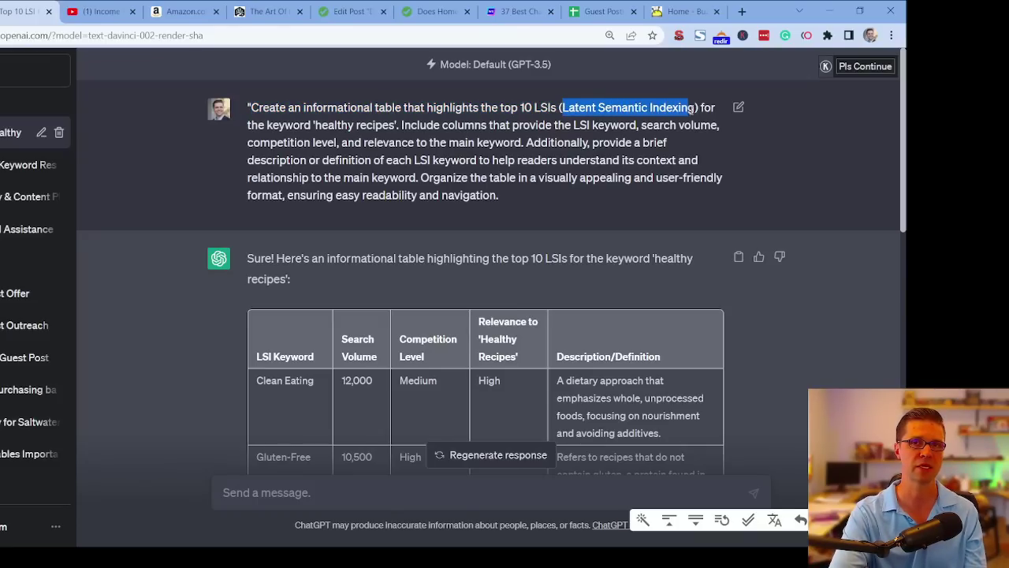
left_click(397, 126)
left_click_drag(313, 125, 398, 125)
left_click(413, 130)
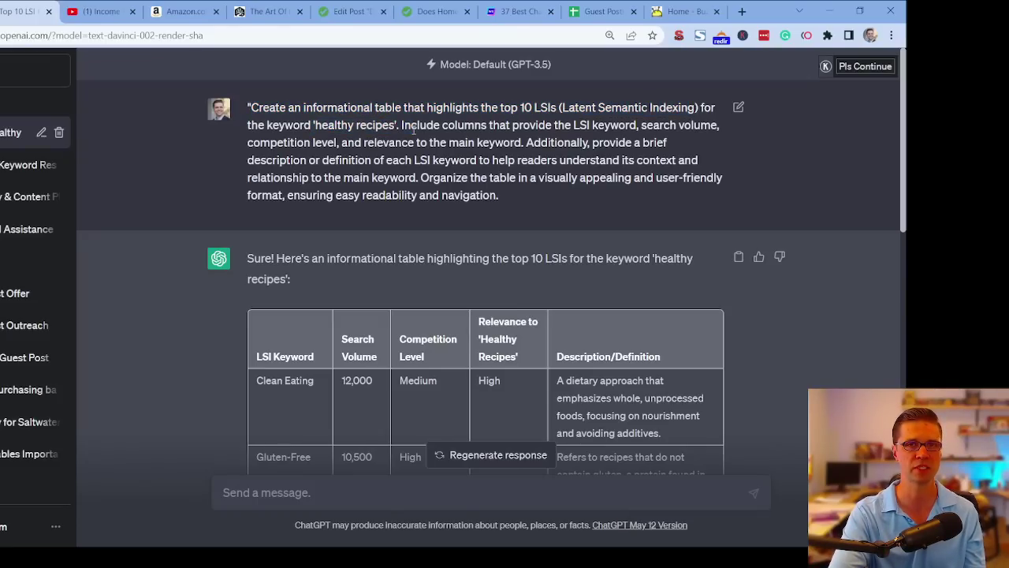
Examine the columns and rows of the 'healthy recipes' LSI keyword table, highlighting the Clean Eating entry
scroll(404, 138, "down", 3)
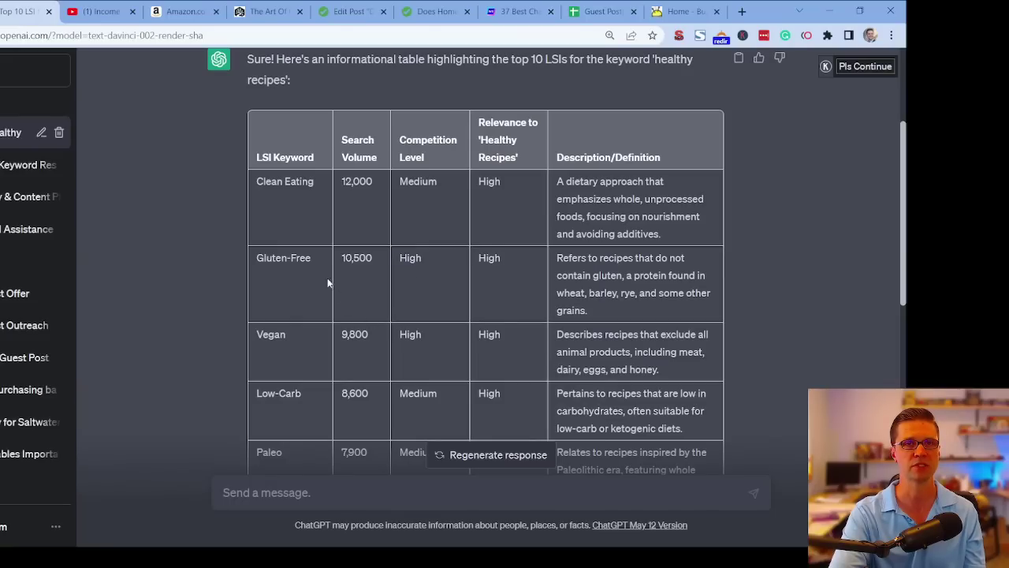
scroll(323, 263, "down", 1)
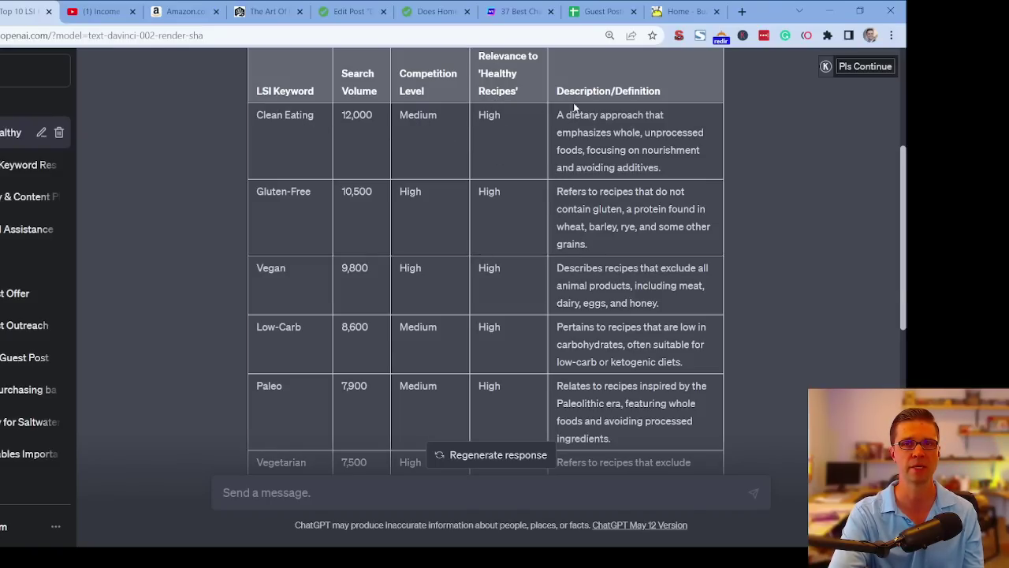
triple_click(304, 117)
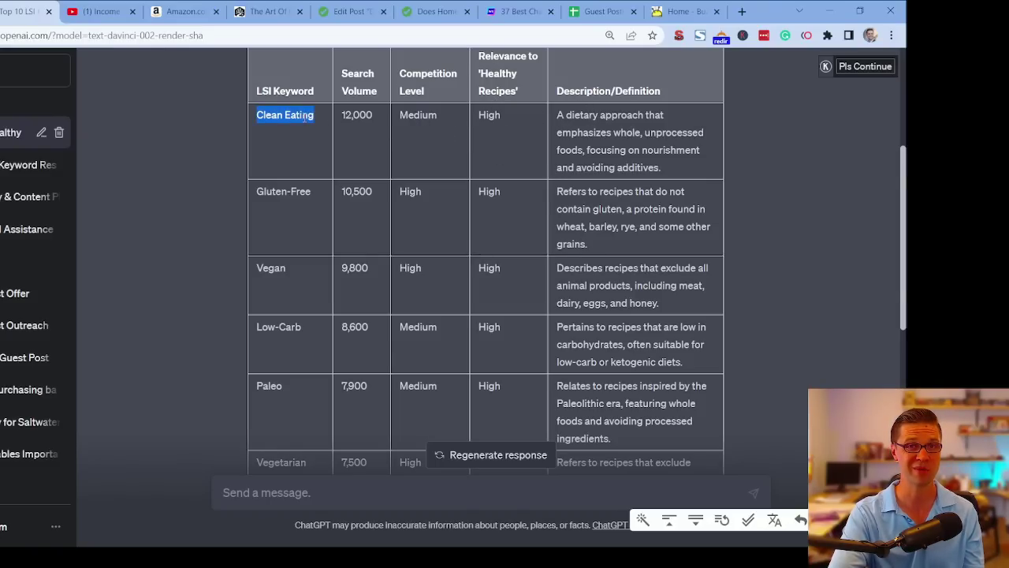
scroll(452, 251, "down", 7)
scroll(446, 252, "up", 7)
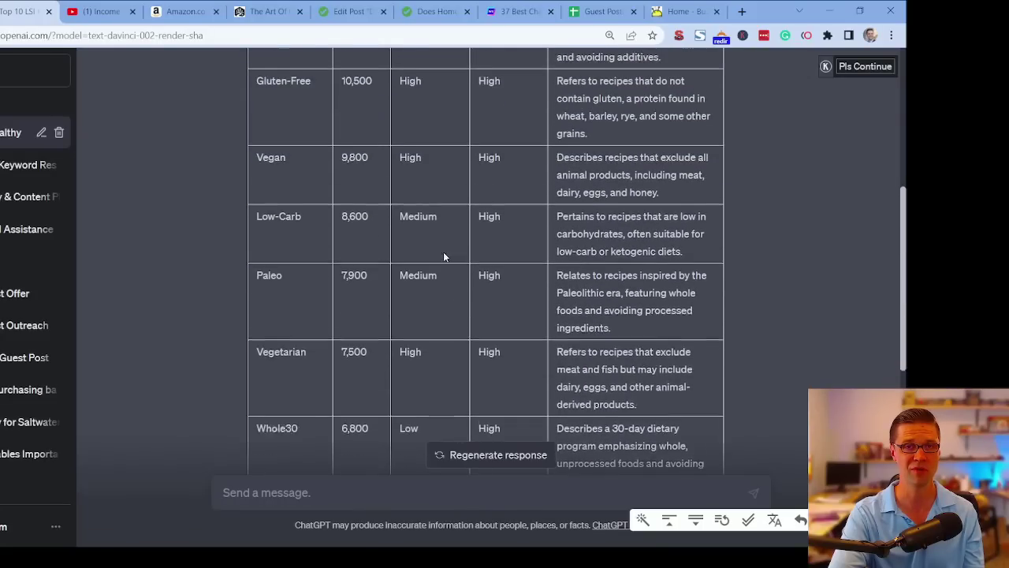
scroll(315, 201, "up", 1)
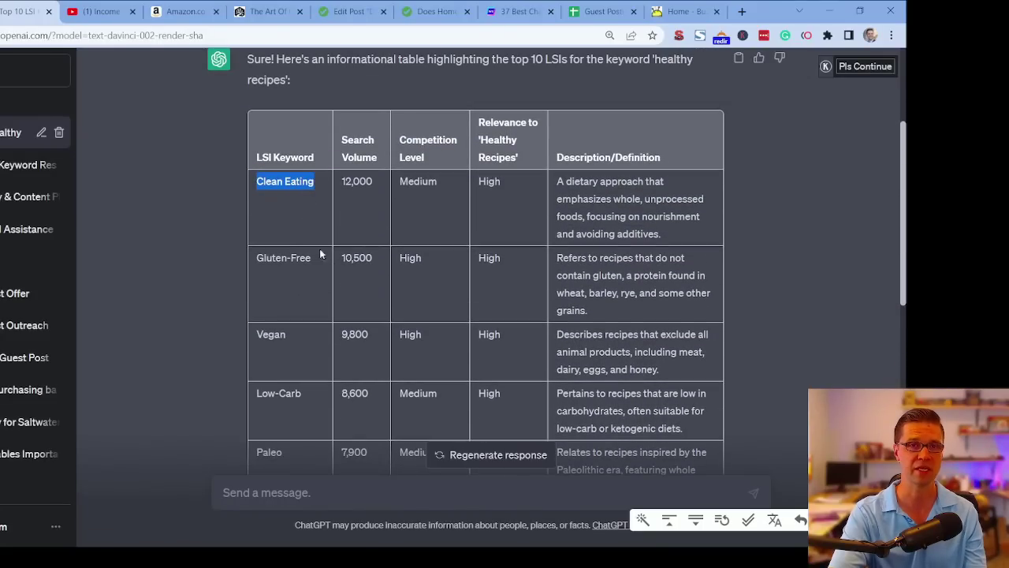
scroll(321, 254, "down", 3)
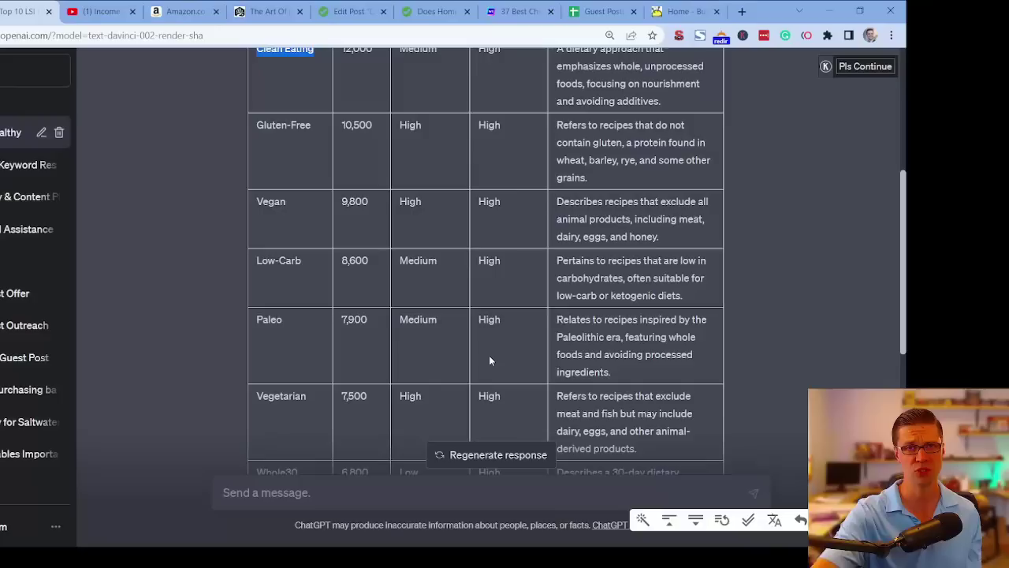
scroll(381, 371, "up", 1)
left_click(281, 205)
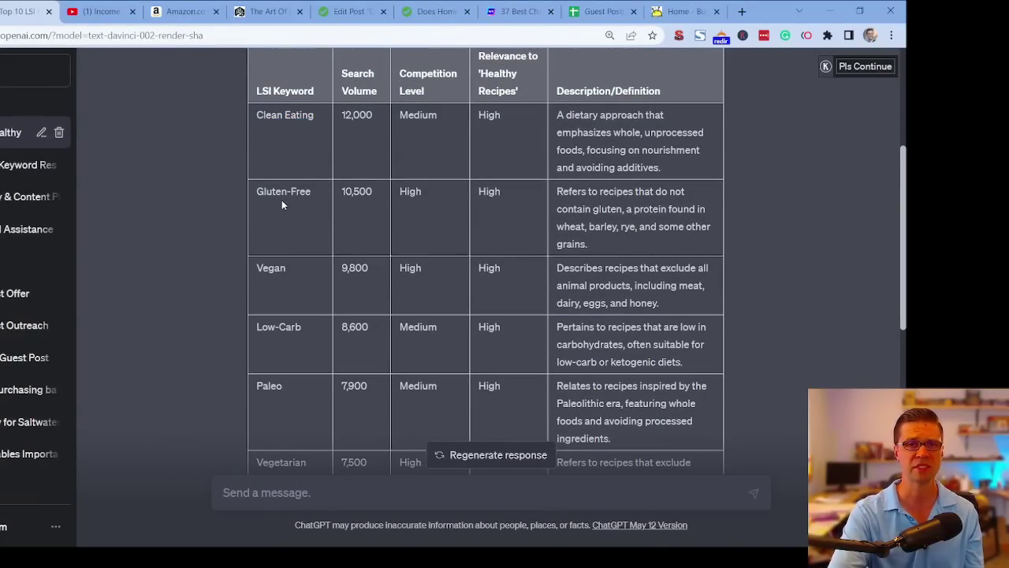
scroll(295, 236, "down", 3)
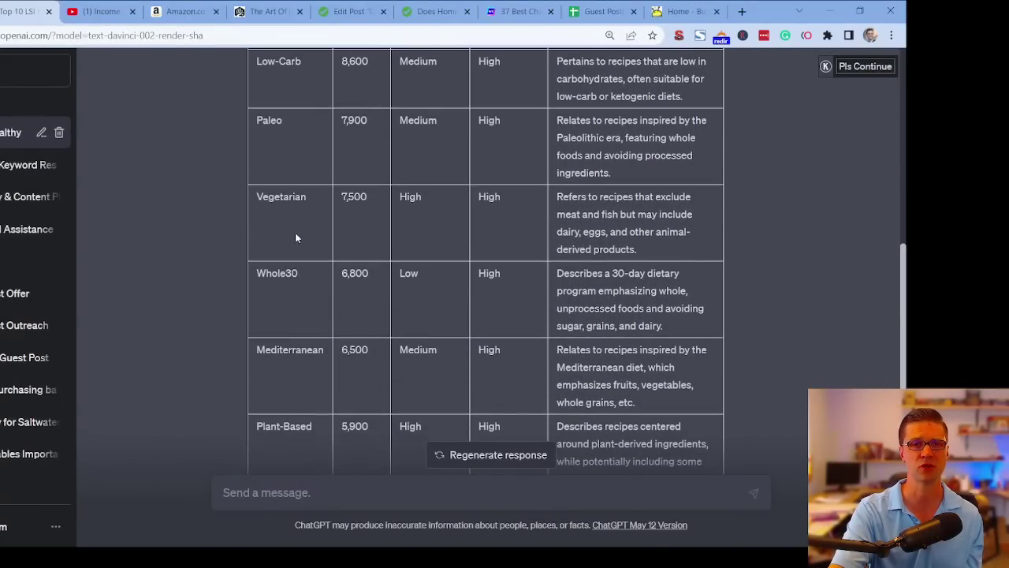
Copy the original 'healthy recipes' LSI keyword table prompt and paste it into the message field as a new prompt
scroll(296, 235, "up", 4)
scroll(297, 232, "up", 3)
left_click_drag(542, 209, 253, 113)
key("ctrl+c")
left_click(270, 492)
key("ctrl+v")
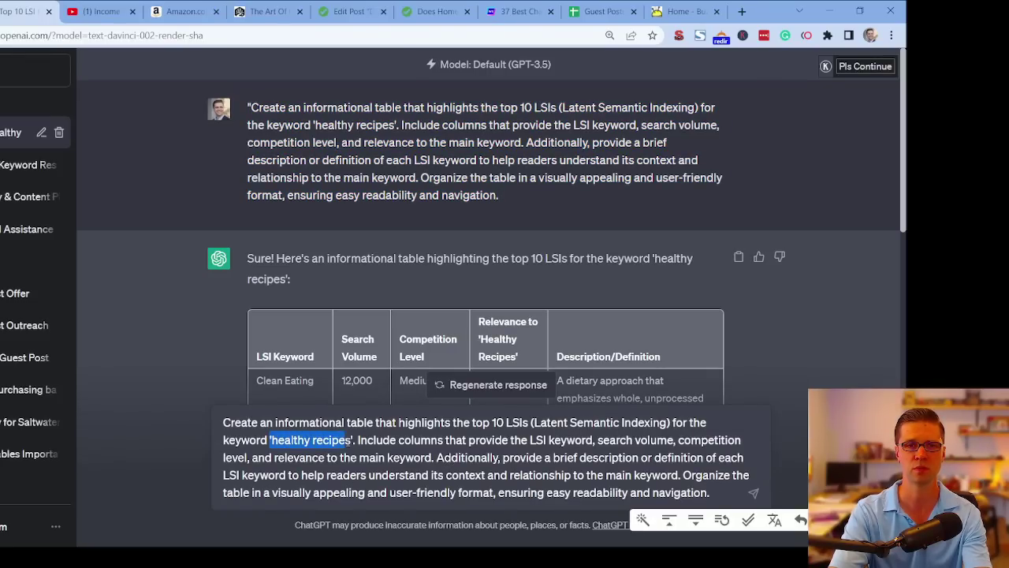
Replace 'healthy recipes' in the pasted prompt with the keyword fishing rods for freshwater and submit it
type("fishing")
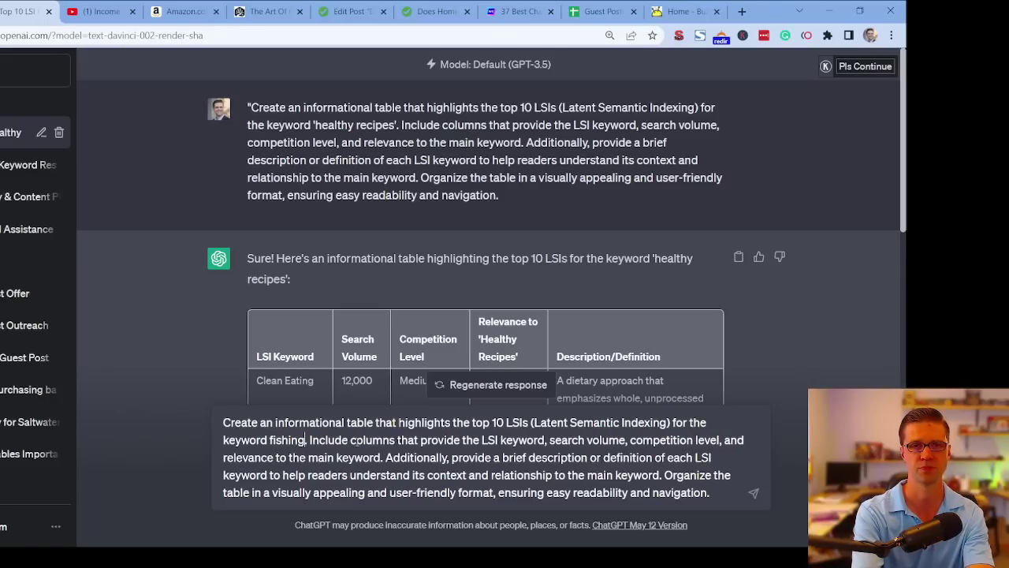
type(" rods for freshwate")
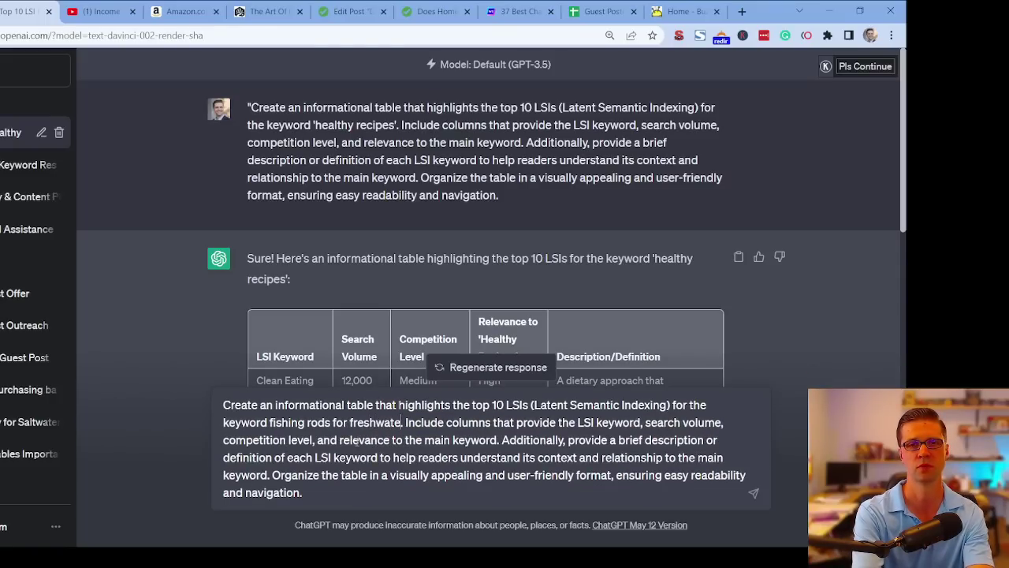
type("r")
key("Return")
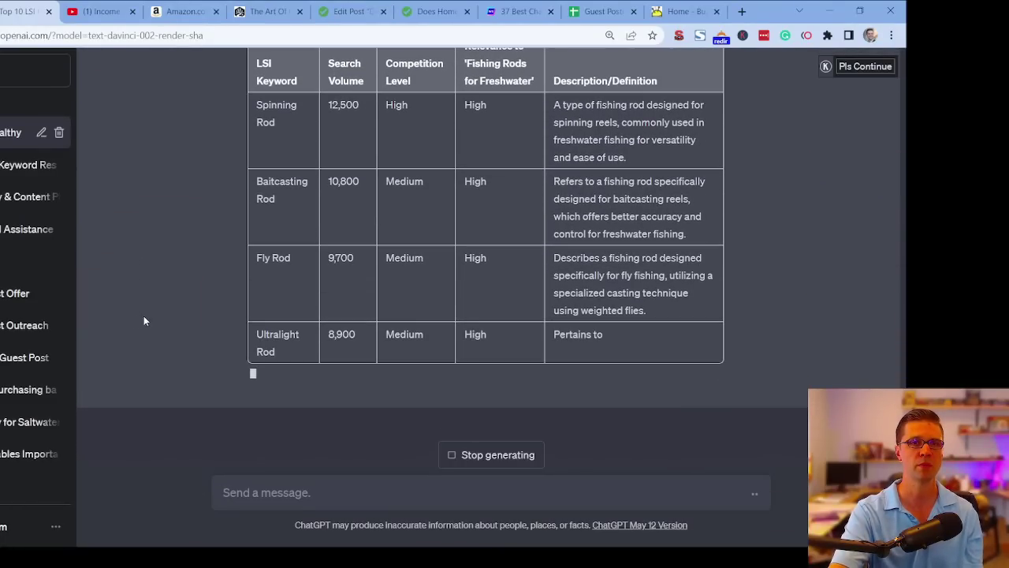
Review the LSI keyword table for freshwater fishing rods back up to its first rows, highlighting the Spinning Rod entry
scroll(187, 317, "up", 2)
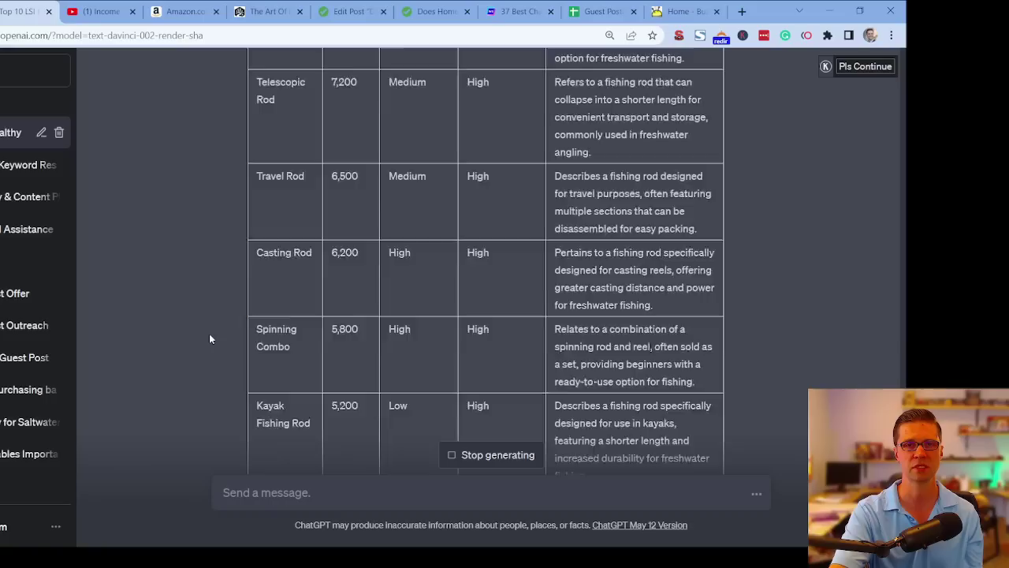
scroll(209, 338, "up", 5)
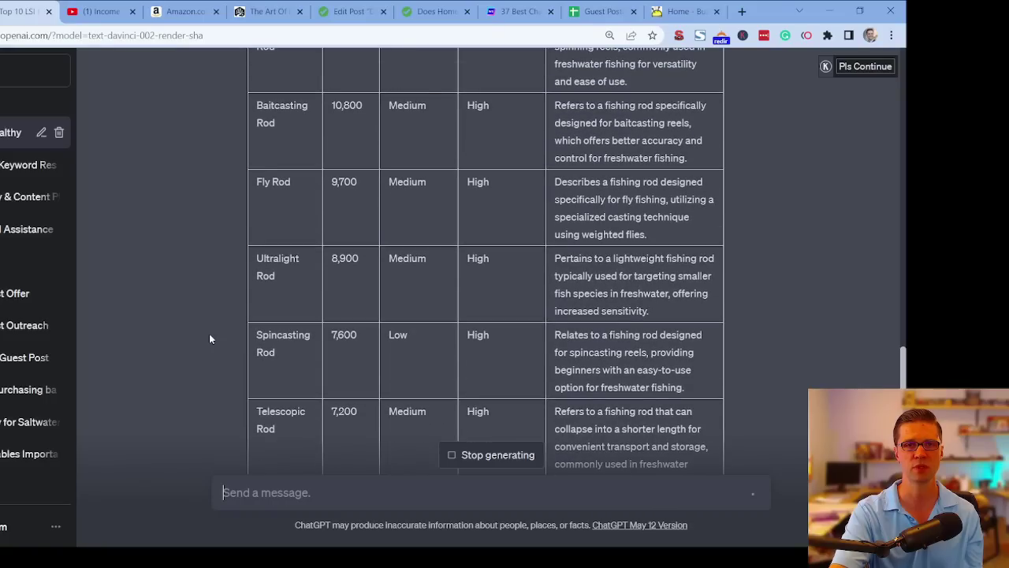
left_click_drag(276, 179, 268, 165)
left_click(308, 188)
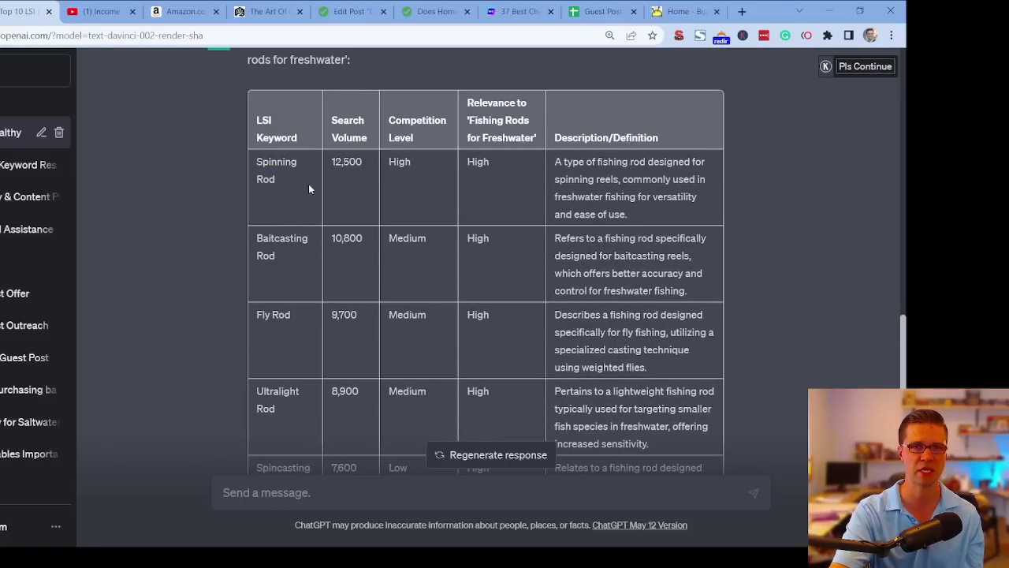